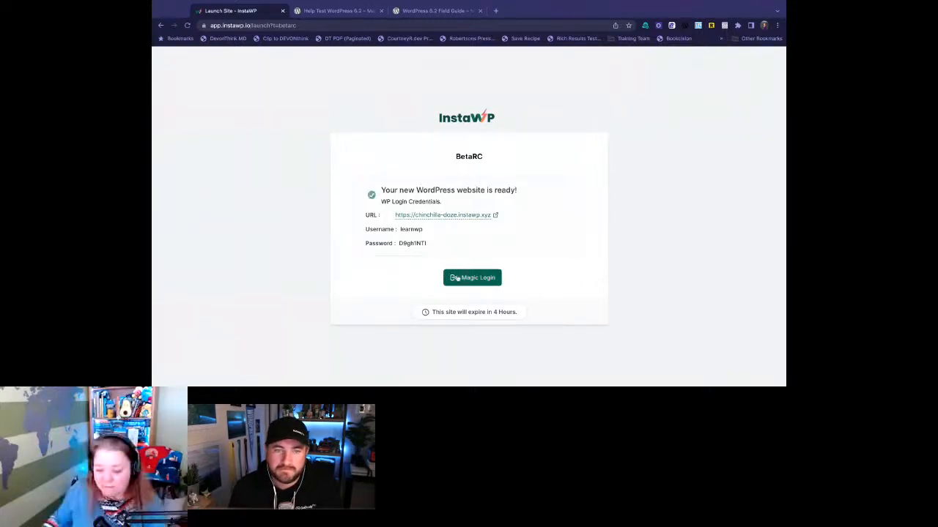
# - Log in to the new BetaRC site with Magic Login and open its list of installed plugins
pyautogui.click(457, 280)
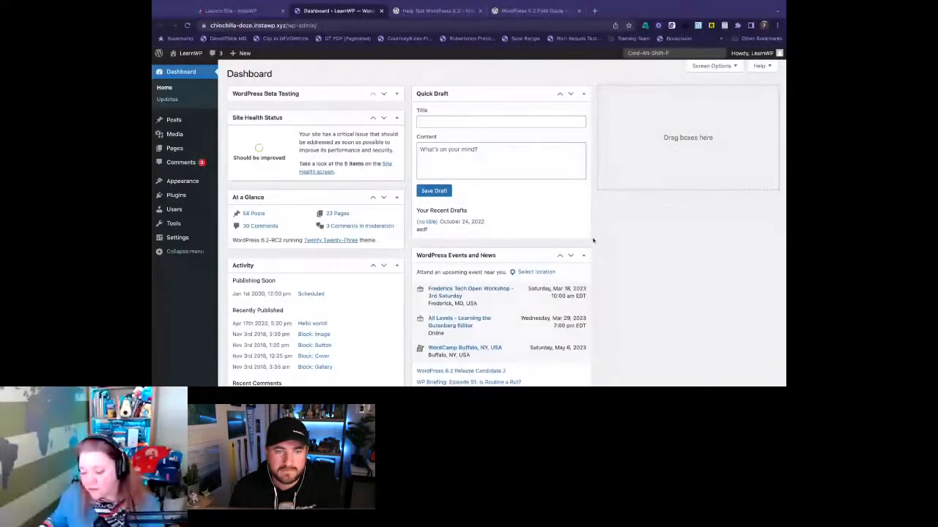
pyautogui.scroll(-5, 593, 239)
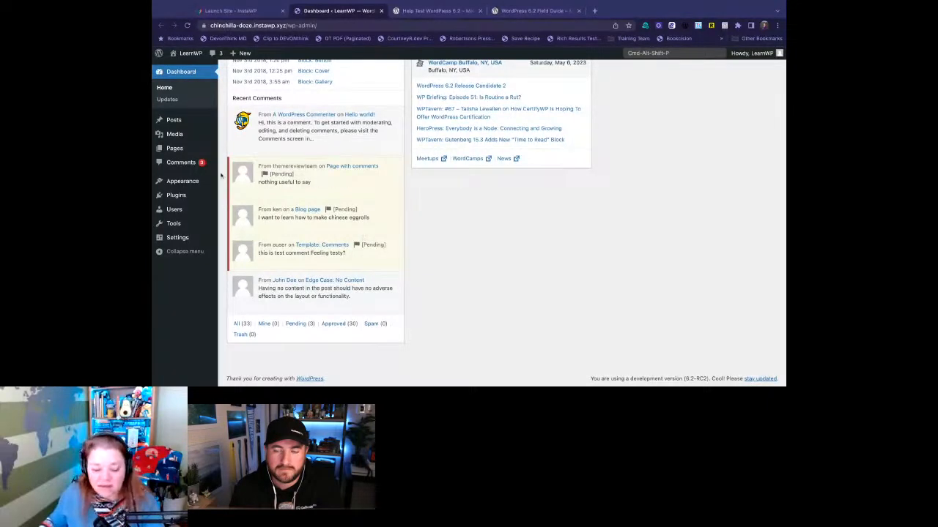
pyautogui.moveTo(183, 195)
pyautogui.click(236, 198)
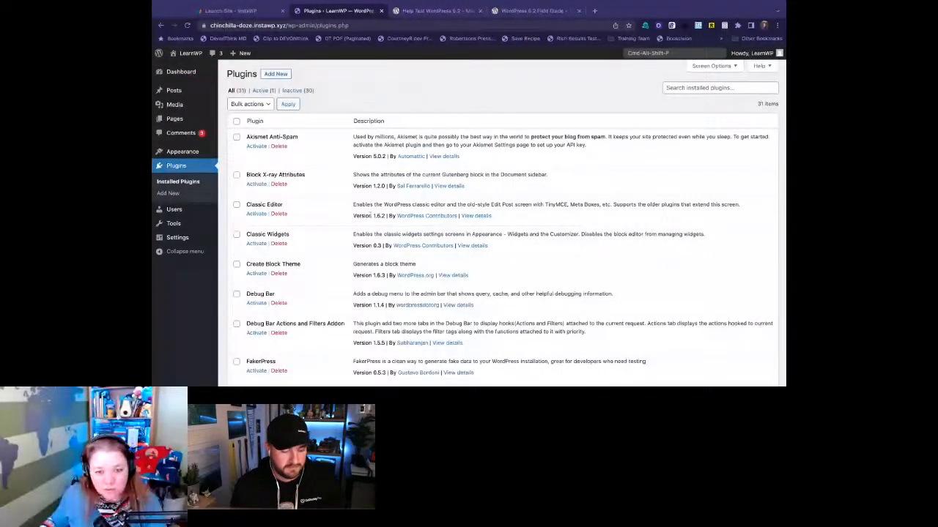
# - Review the installed plugins down to WordPress Beta Tester and open the Beta Testing settings
pyautogui.scroll(-5, 502, 220)
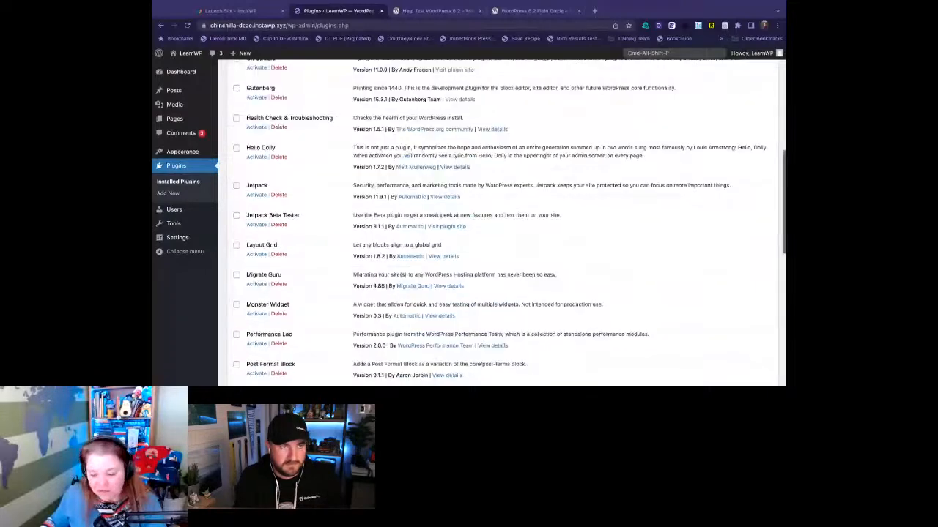
pyautogui.scroll(-2, 502, 219)
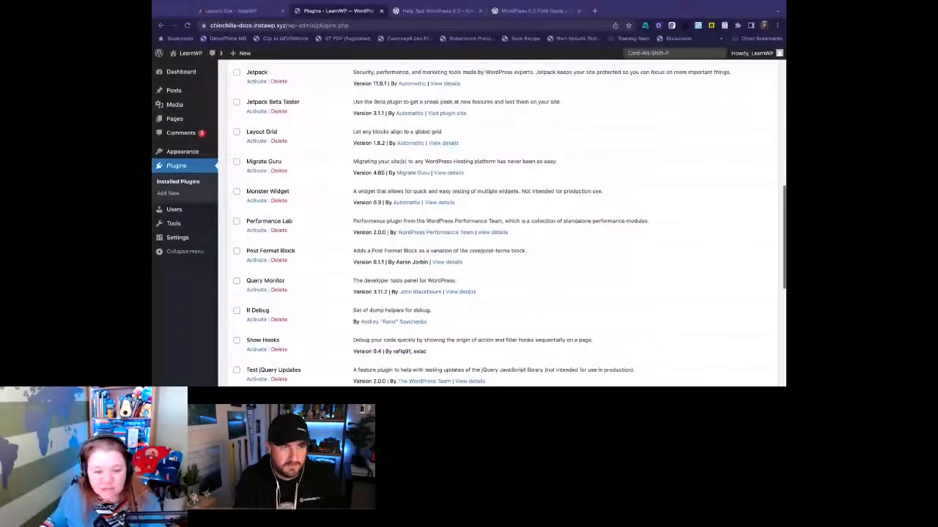
pyautogui.scroll(-4, 262, 210)
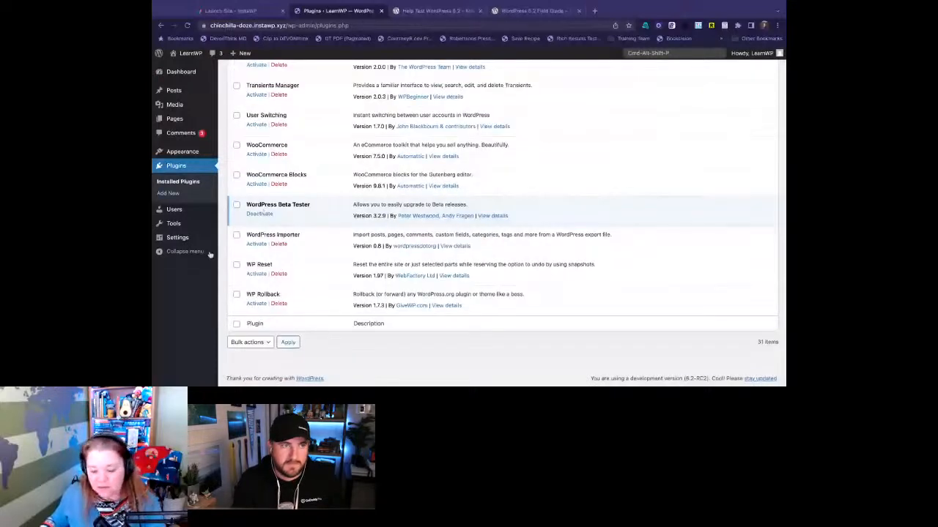
pyautogui.moveTo(214, 224)
pyautogui.click(253, 295)
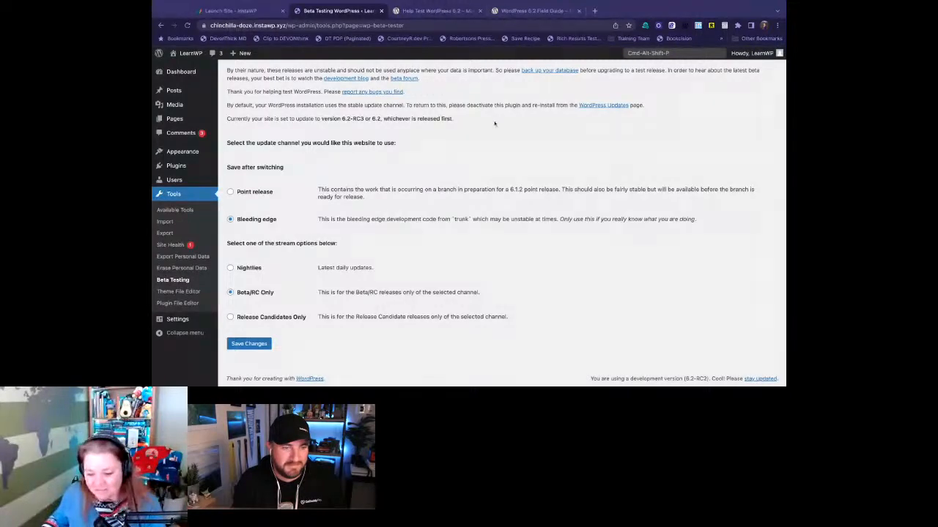
# - Switch to the Help Test WordPress 6.2 post and select its web address from the start of the article
pyautogui.click(435, 10)
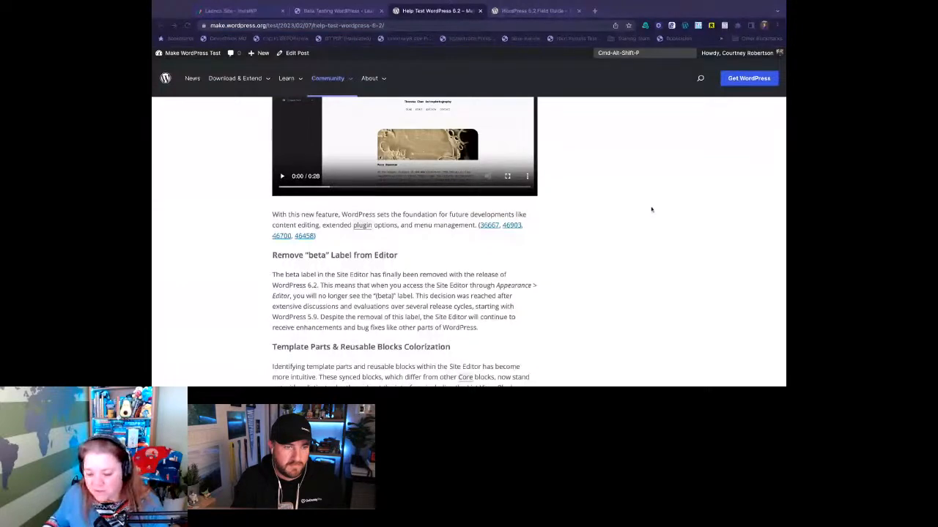
pyautogui.scroll(10, 651, 210)
pyautogui.scroll(3, 649, 205)
pyautogui.press('super+l')
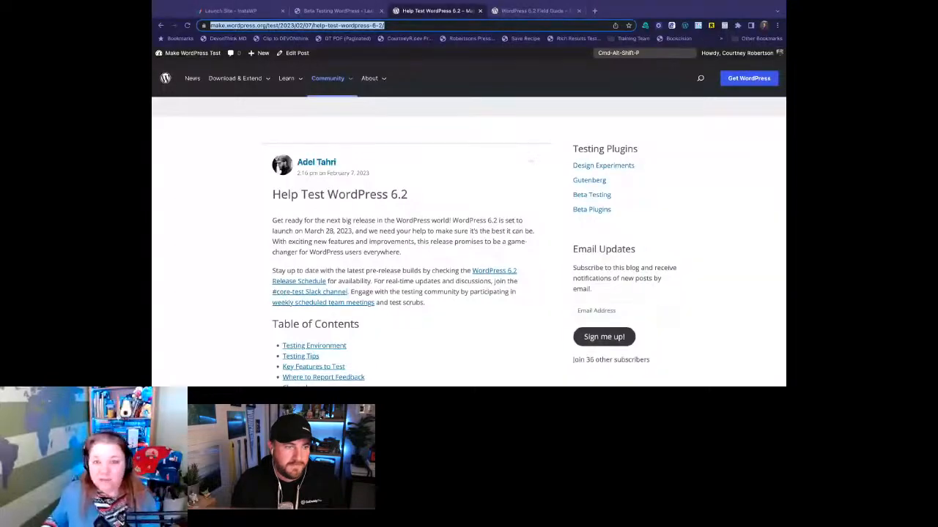
pyautogui.scroll(-3, 411, 242)
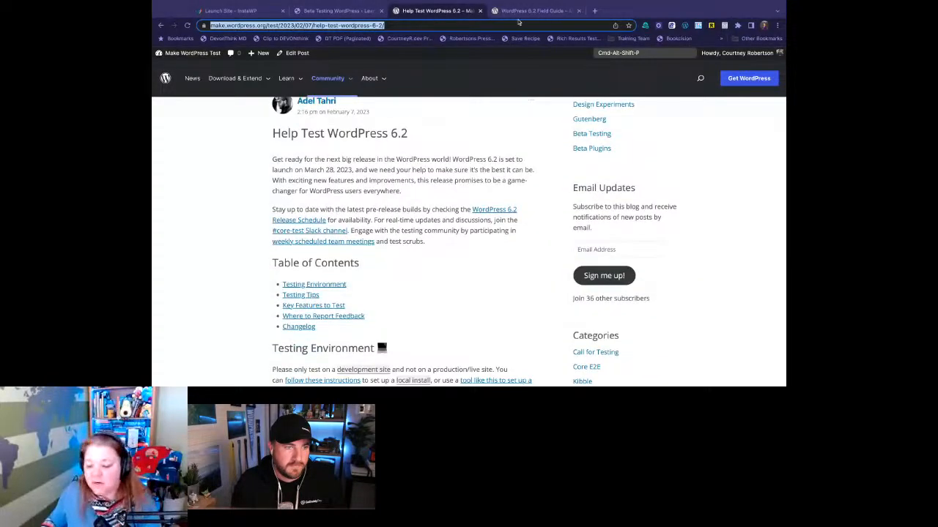
# - Switch to the WordPress 6.2 Field Guide post and select its web address
pyautogui.click(518, 12)
pyautogui.click(517, 25)
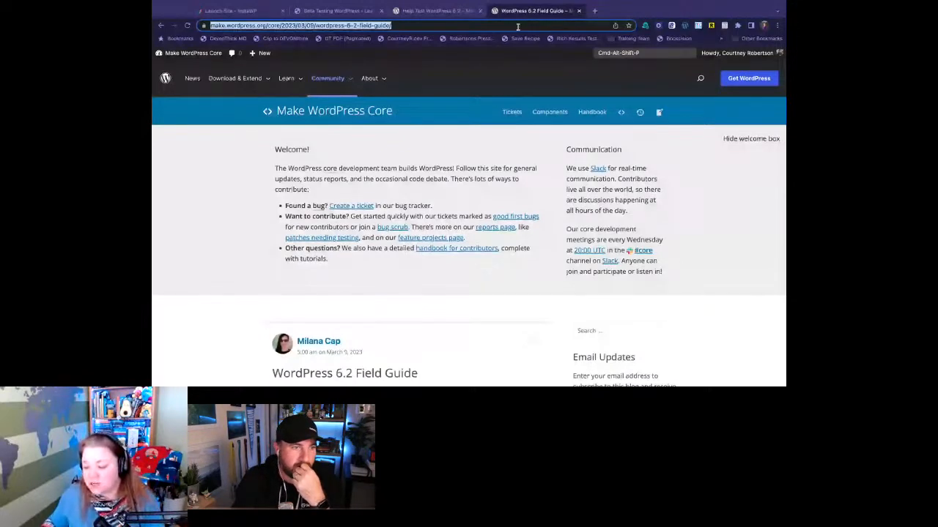
pyautogui.press('super+Tab')
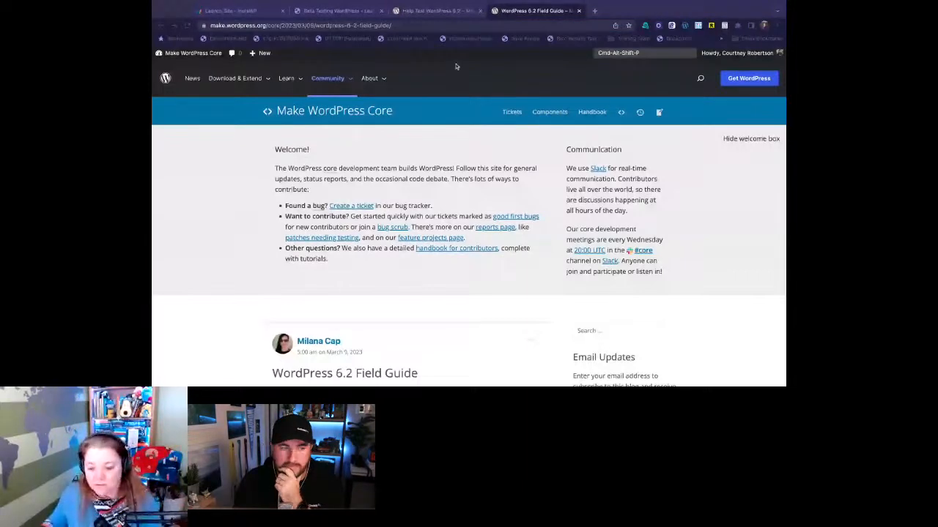
# - Return to the Help Test WordPress 6.2 post, read its testing setup and tips, and close the InstaWP Launch Site page
pyautogui.click(437, 10)
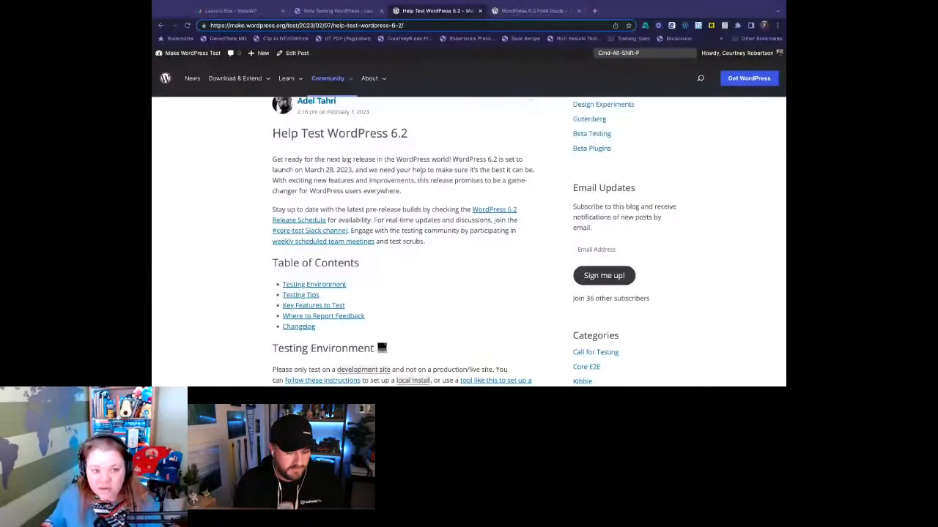
pyautogui.scroll(-1, 417, 178)
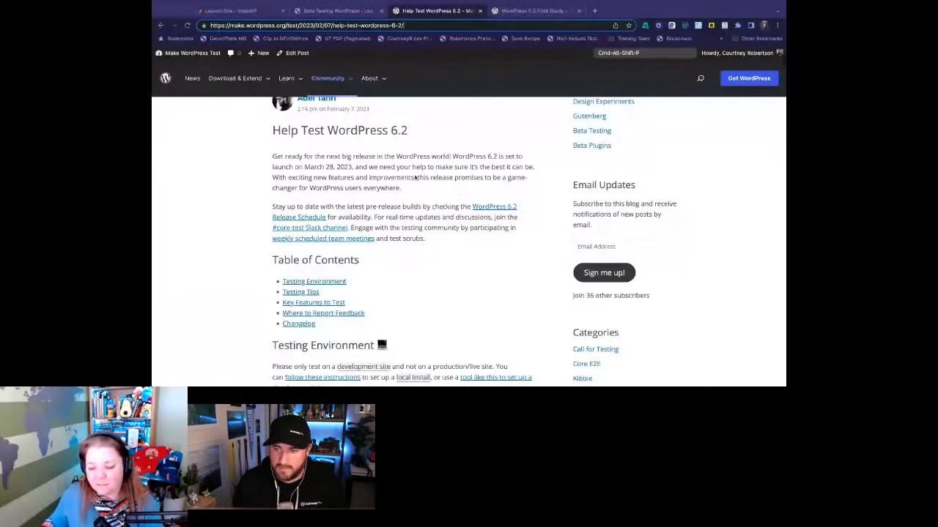
pyautogui.scroll(-5, 415, 178)
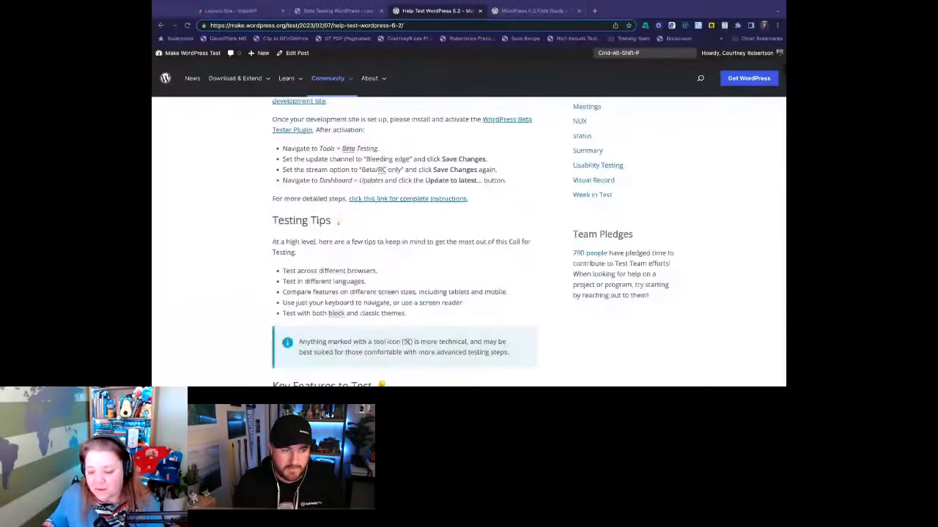
pyautogui.scroll(-1, 404, 242)
pyautogui.click(282, 10)
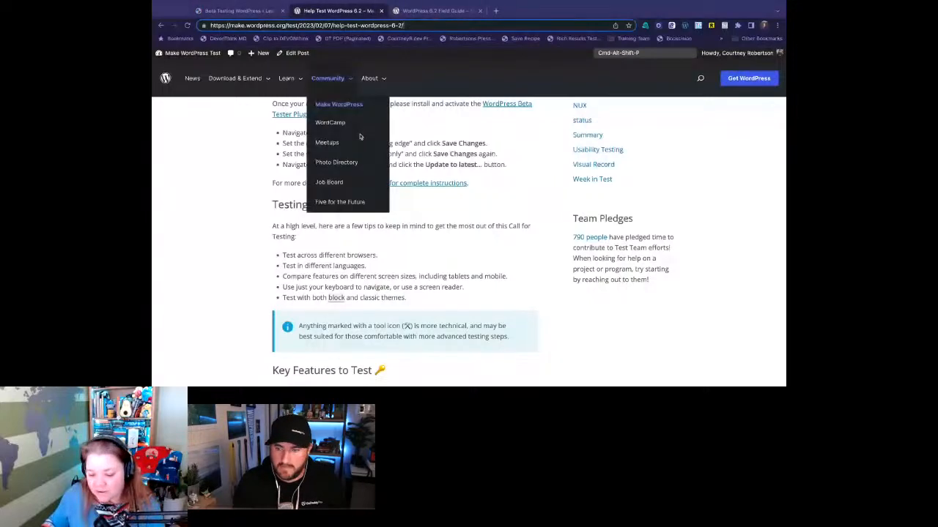
# - Read the Browse Mode section under Key Features to Test, highlighting its opening sentence
pyautogui.scroll(-3, 413, 223)
pyautogui.scroll(-2, 414, 222)
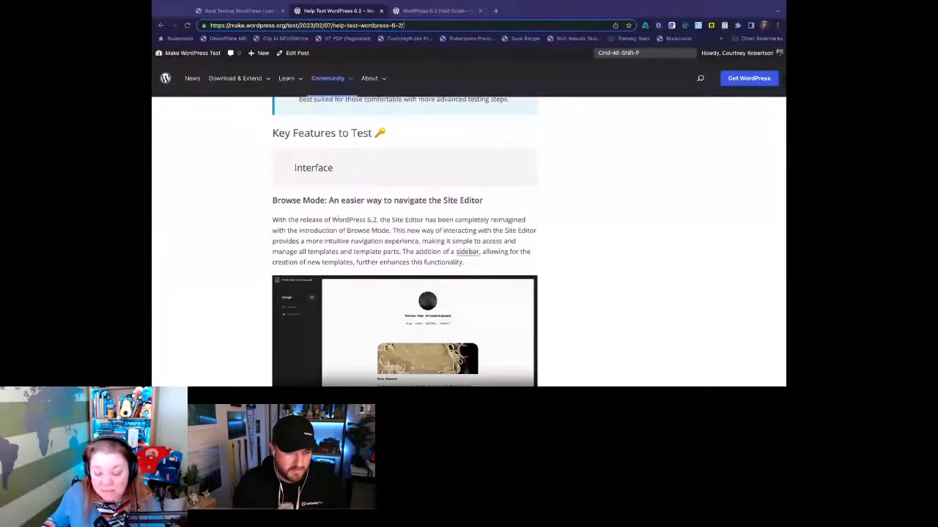
pyautogui.scroll(-2, 575, 229)
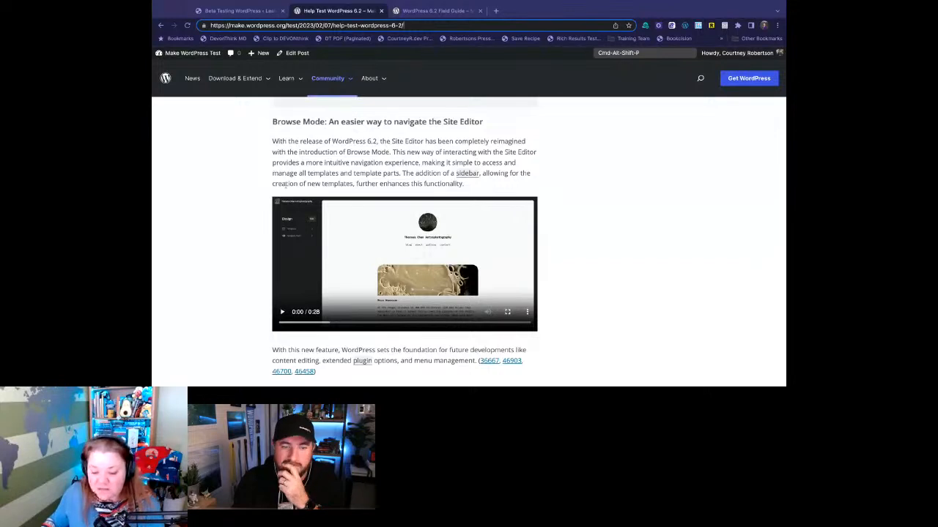
pyautogui.moveTo(290, 142); pyautogui.dragTo(420, 152)
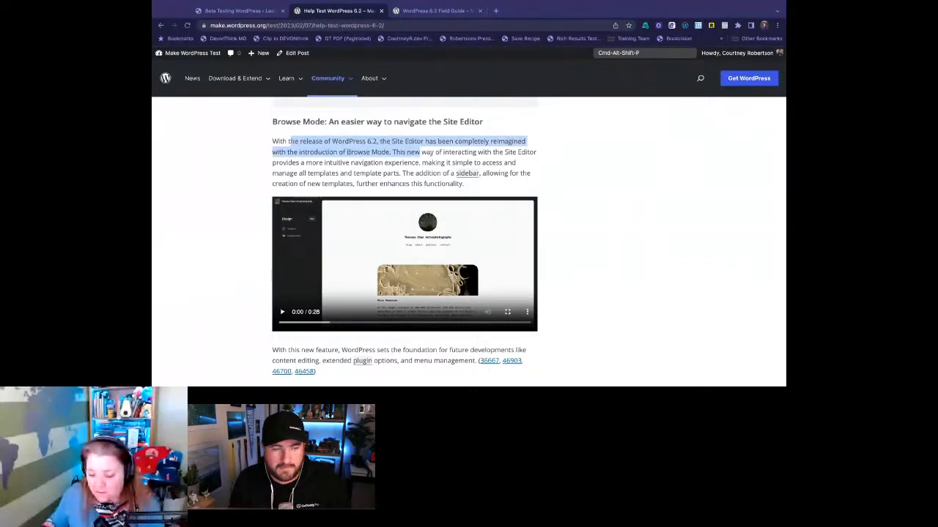
pyautogui.click(582, 165)
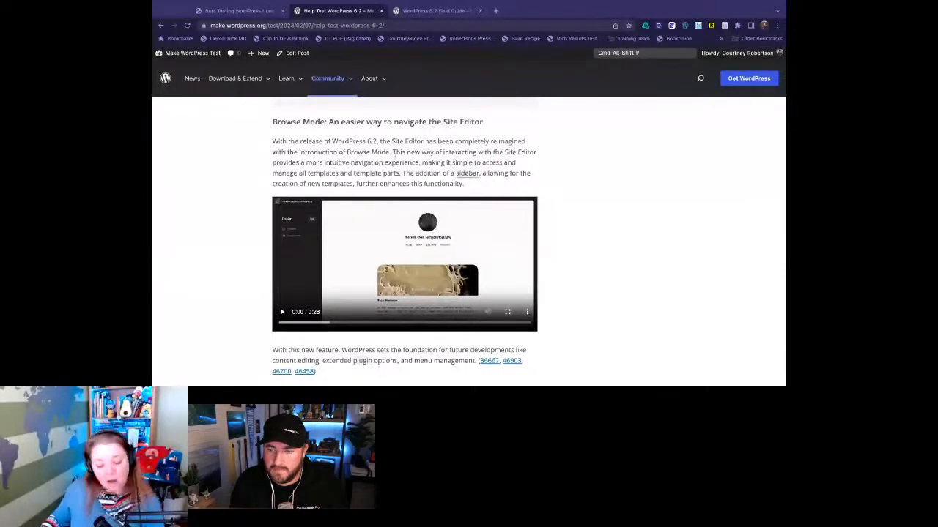
# - Return to the BetaRC test site, enlarge the page display for readability, and open the Site Editor
pyautogui.click(223, 7)
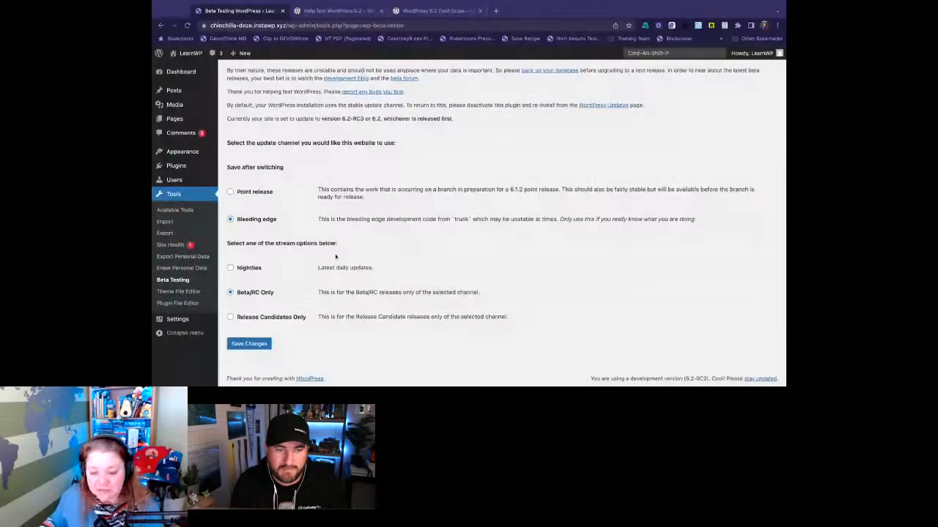
pyautogui.moveTo(185, 151)
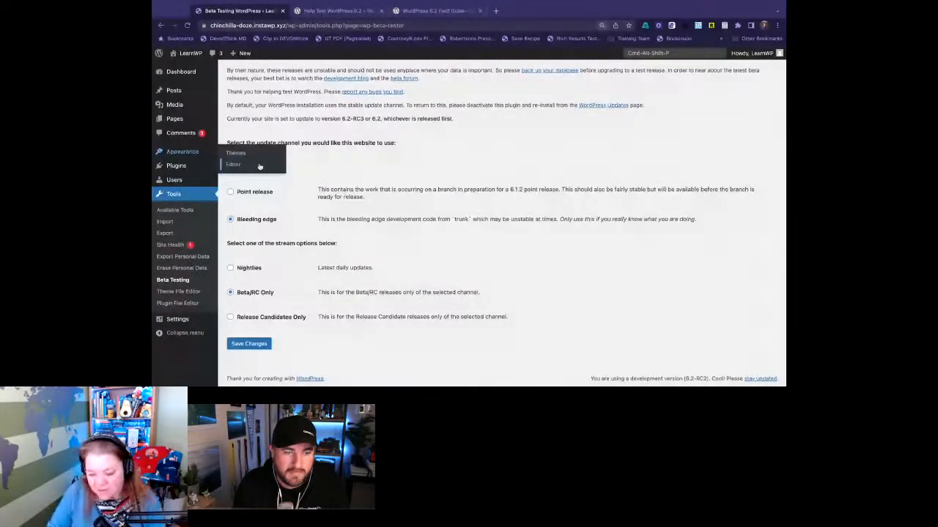
pyautogui.press('super+equal')
pyautogui.press('super+equal')
pyautogui.press('super+equal')
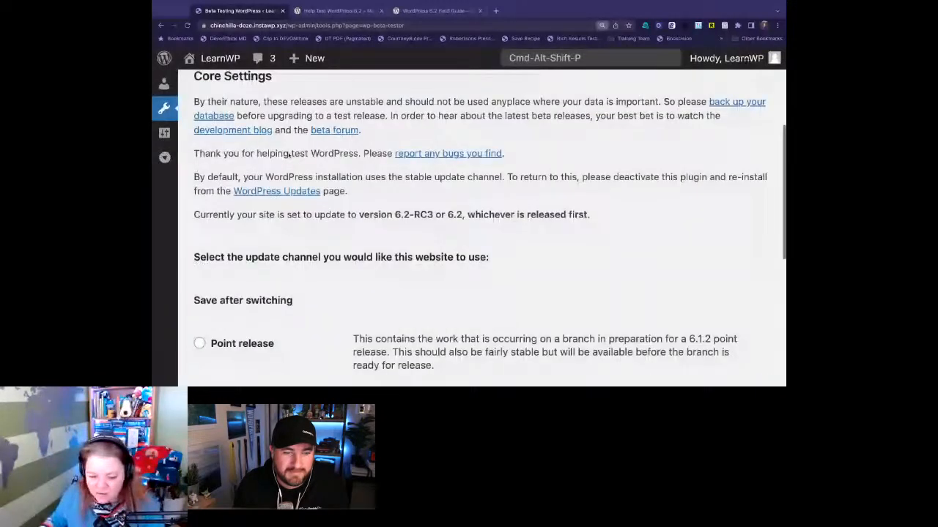
pyautogui.press('super+minus')
pyautogui.scroll(3, 206, 118)
pyautogui.moveTo(220, 185)
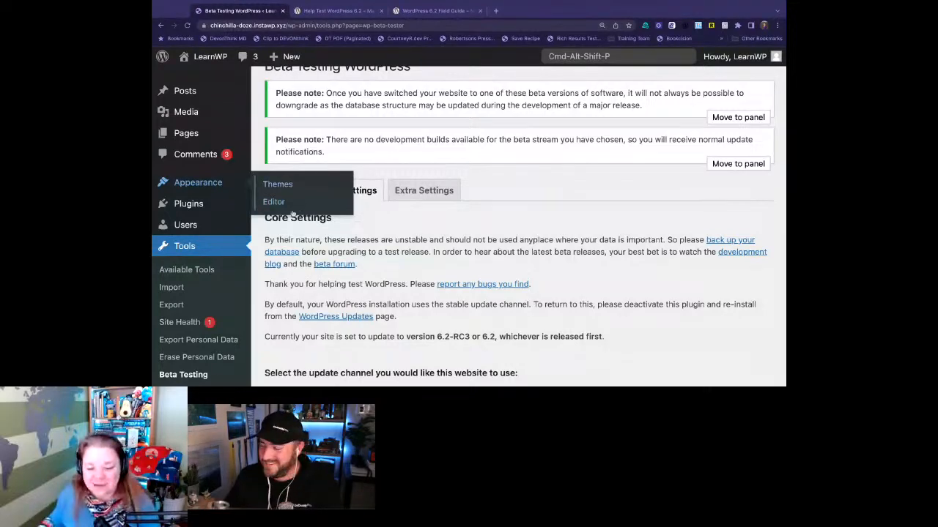
pyautogui.click(290, 204)
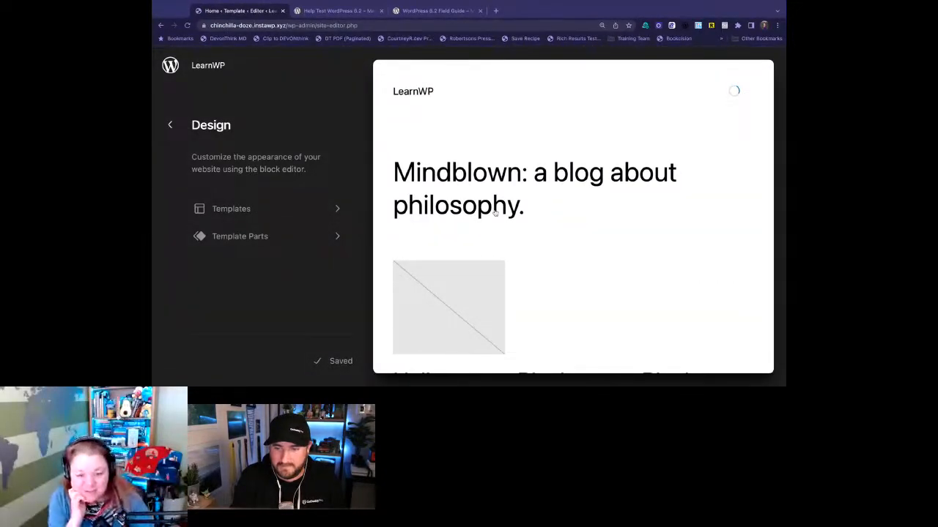
# - Open app.instawp.io/launch?t=current-stable-1 alongside the existing pages and launch a current stable WordPress site
pyautogui.press('super+t')
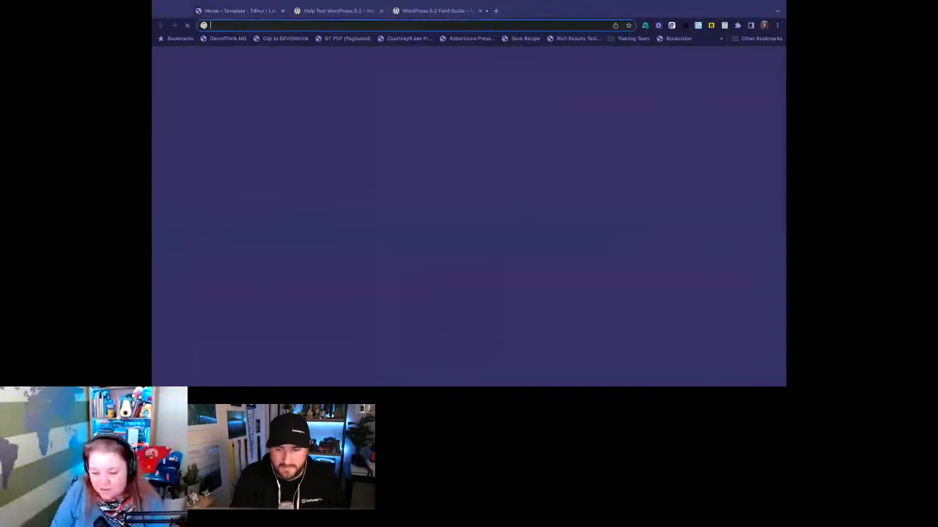
pyautogui.write('app.instawp.io/dashboa')
pyautogui.press('BackSpace')
pyautogui.press('BackSpace')
pyautogui.press('BackSpace')
pyautogui.press('BackSpace')
pyautogui.press('BackSpace')
pyautogui.press('BackSpace')
pyautogui.press('BackSpace')
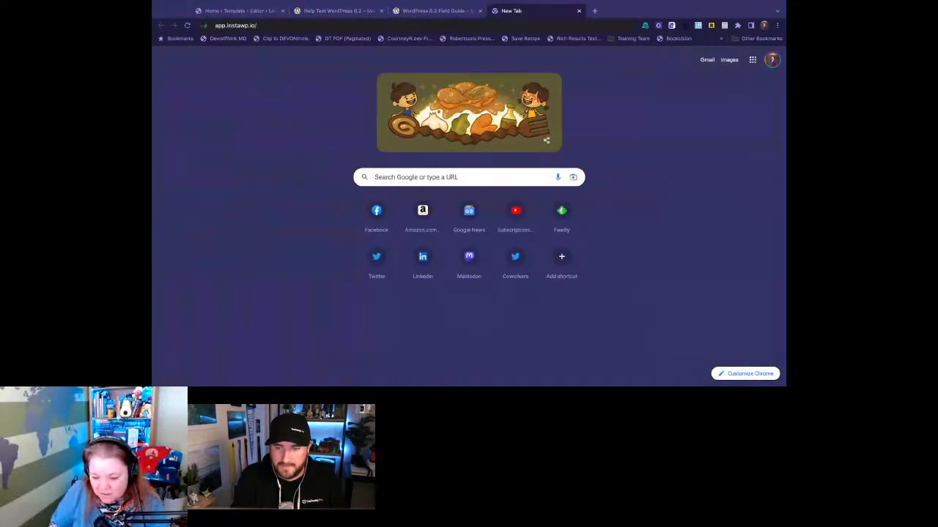
pyautogui.write('la')
pyautogui.press('BackSpace')
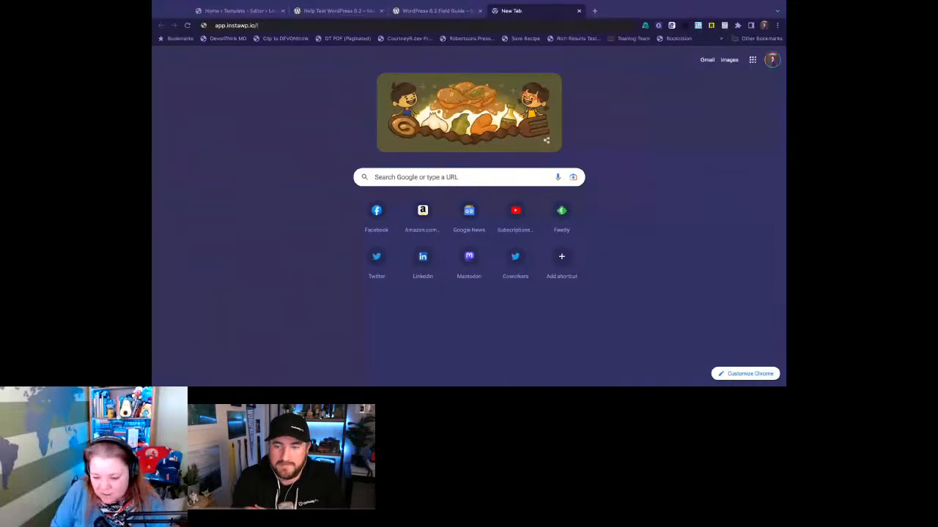
pyautogui.write('aunch?')
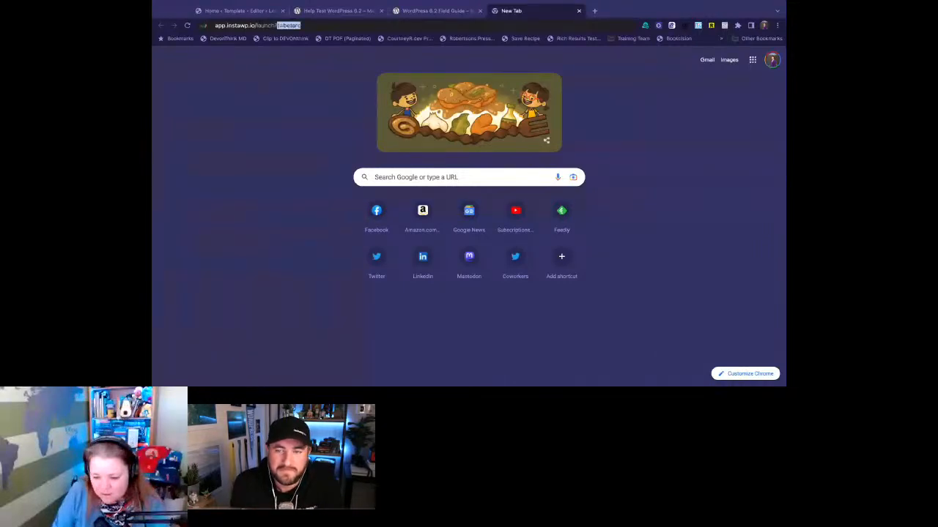
pyautogui.write('t=c')
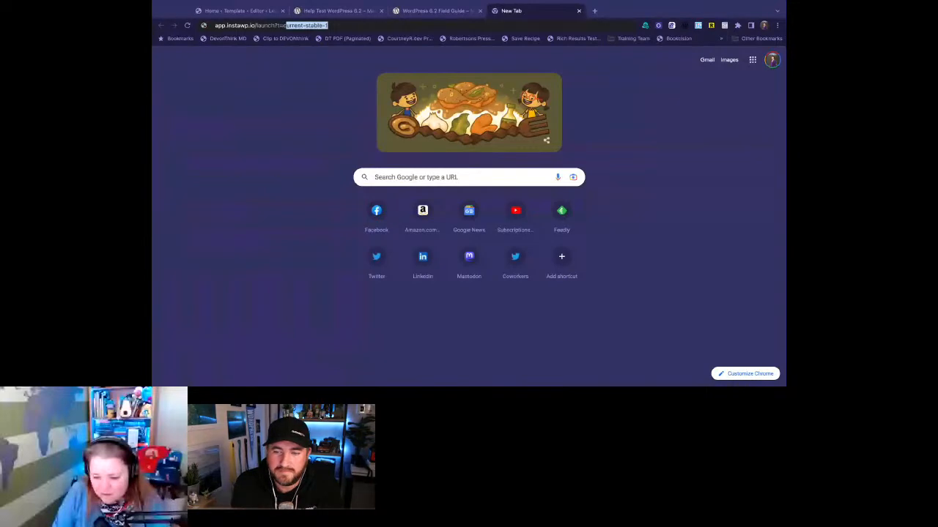
pyautogui.press('Return')
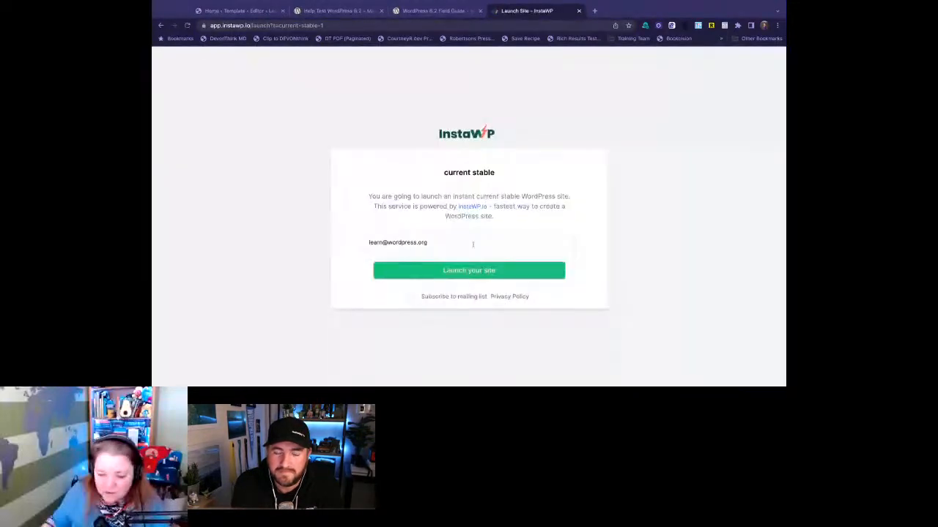
pyautogui.click(455, 270)
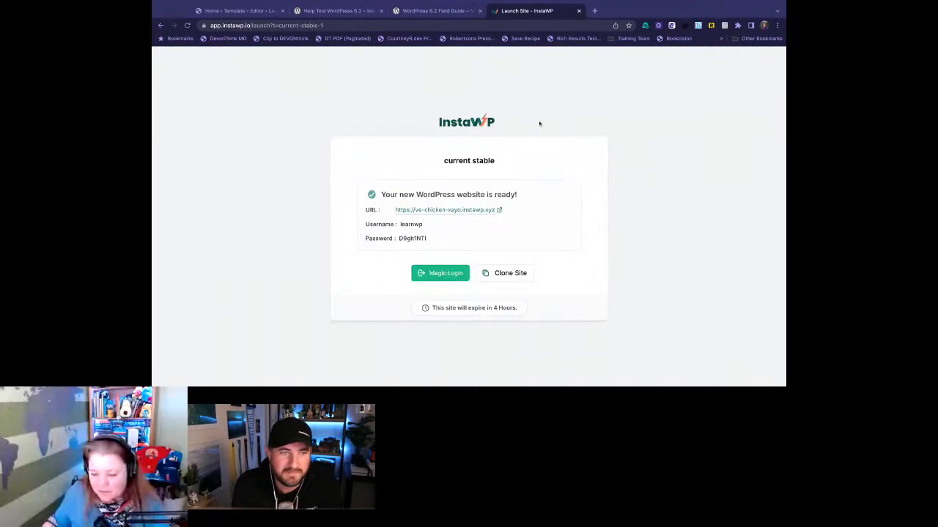
# - Return to the BetaRC site's Site Editor and look through its list of templates
pyautogui.click(255, 14)
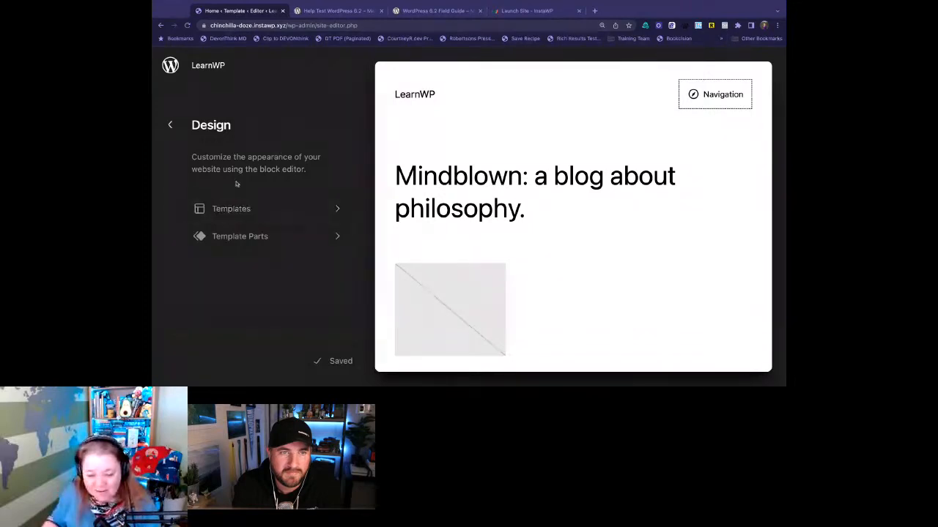
pyautogui.click(280, 209)
pyautogui.scroll(-4, 291, 186)
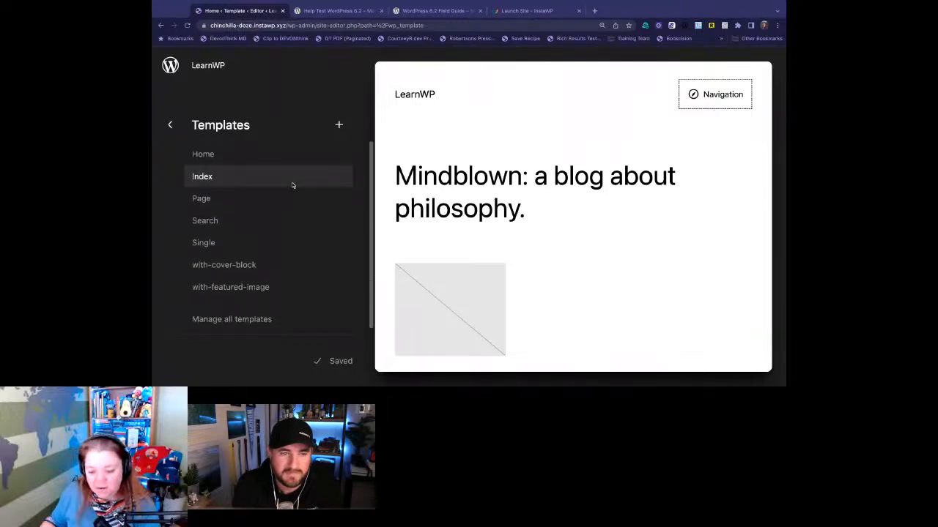
pyautogui.scroll(4, 292, 185)
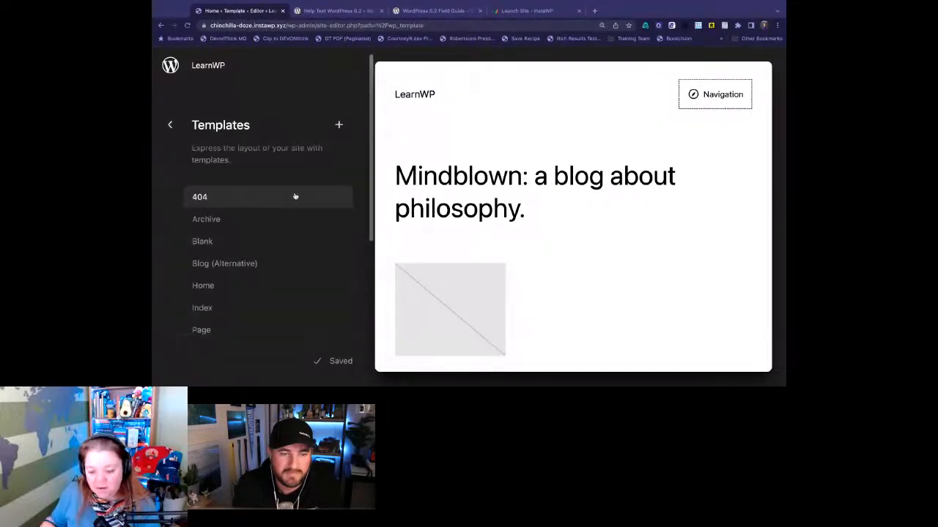
# - Look through the Site Editor's list of templates and open the Home template's details
pyautogui.scroll(-3, 313, 205)
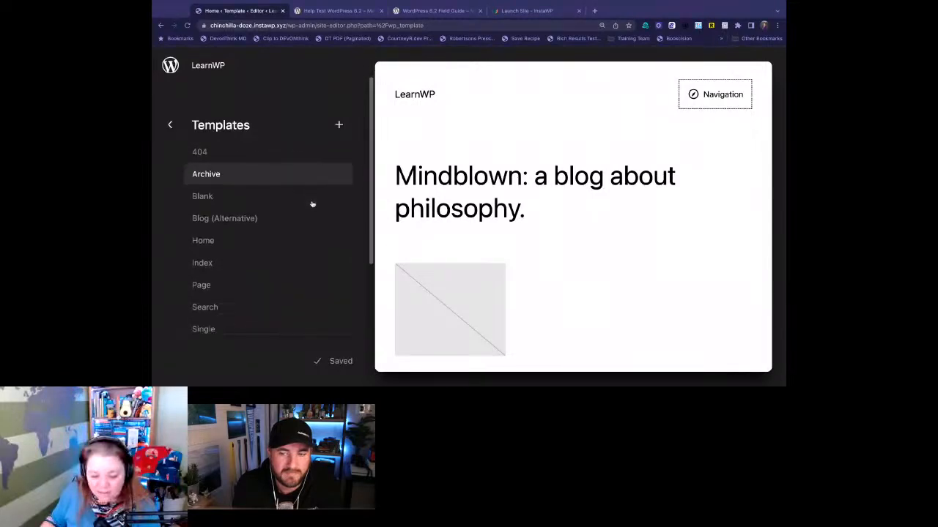
pyautogui.scroll(3, 313, 204)
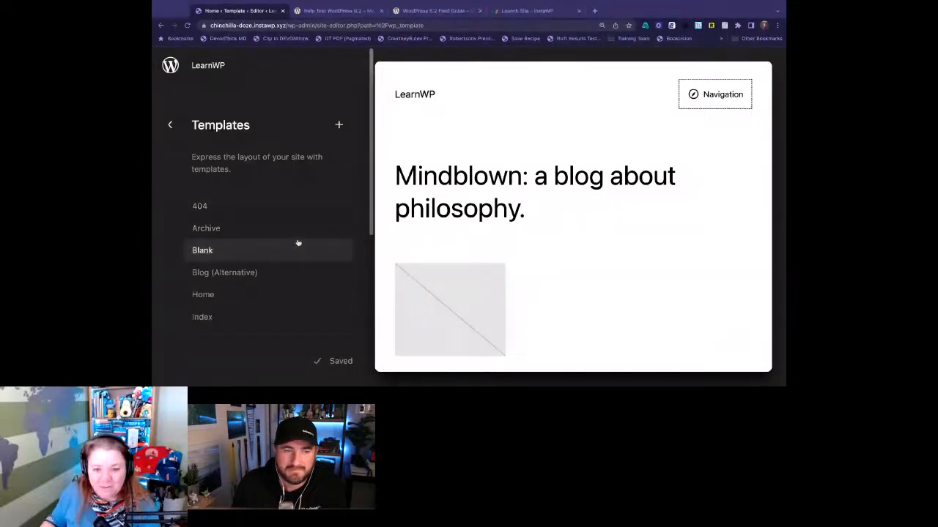
pyautogui.scroll(-1, 297, 242)
pyautogui.scroll(-2, 298, 242)
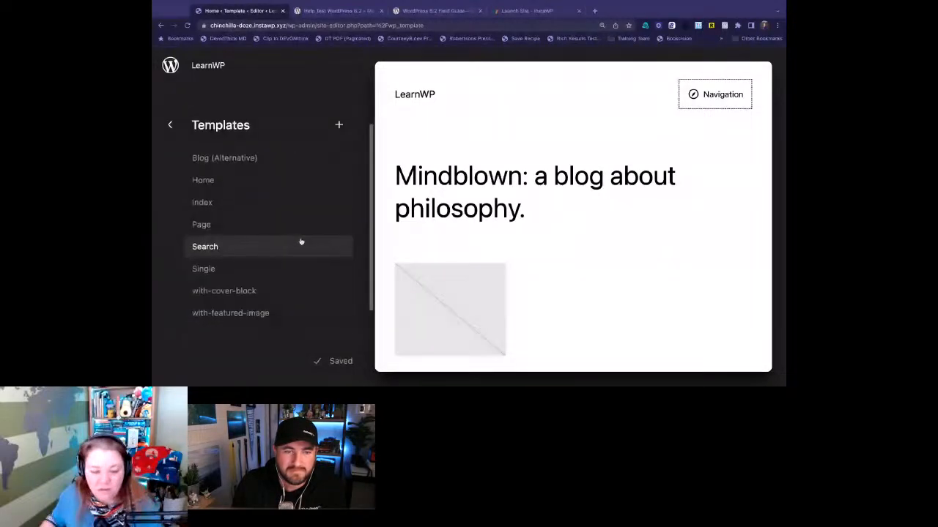
pyautogui.scroll(-1, 302, 242)
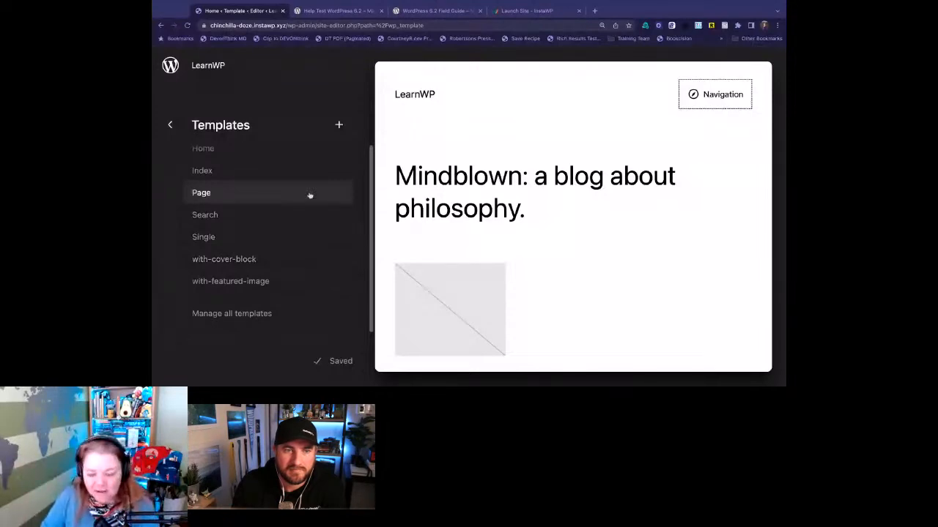
pyautogui.scroll(4, 310, 196)
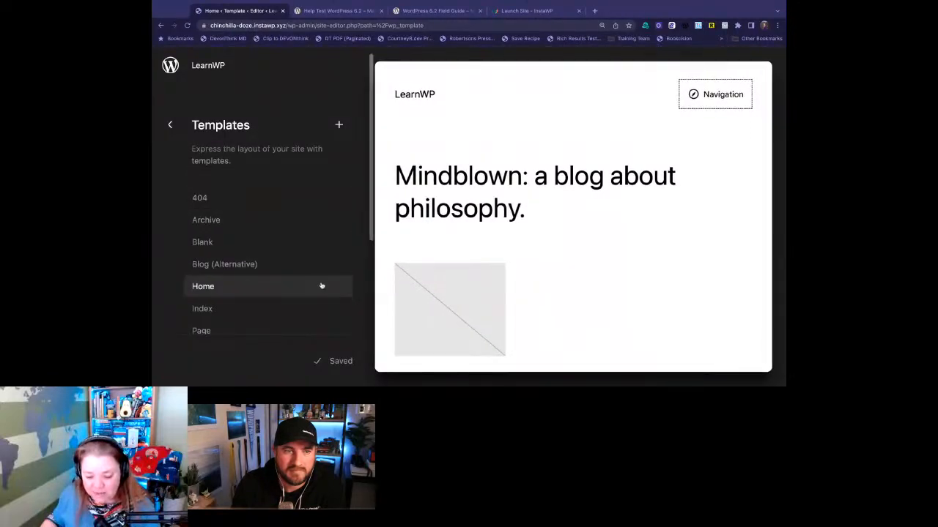
pyautogui.click(275, 284)
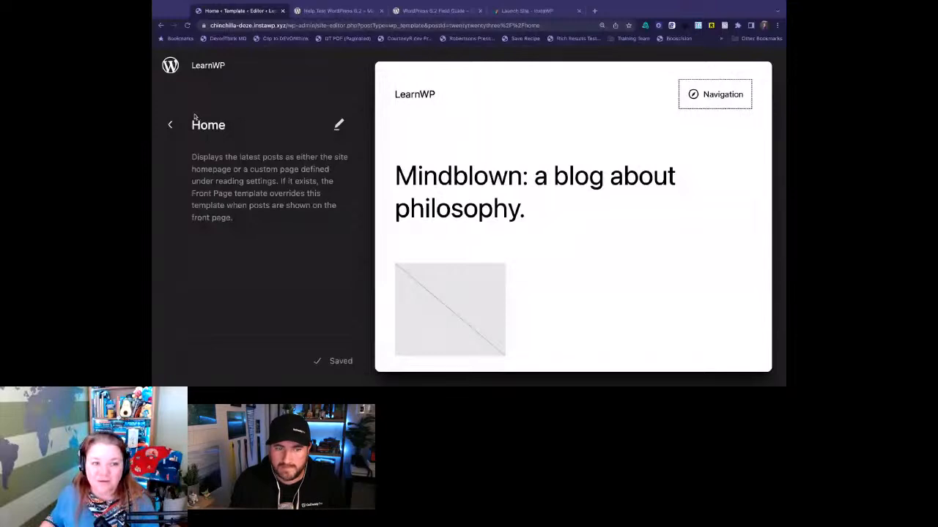
# - Leave the Site Editor for the site's admin dashboard, and reopen the Site Editor from there
pyautogui.click(170, 65)
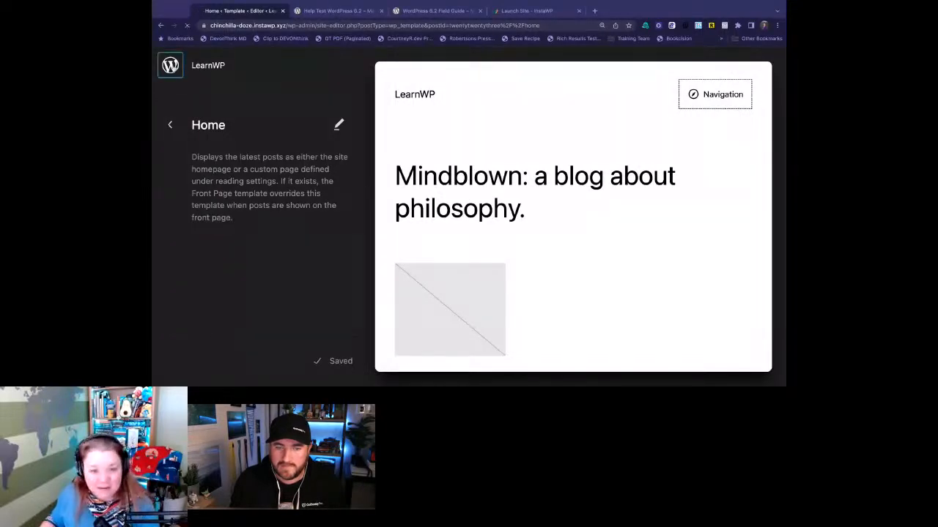
pyautogui.press('super+alt+shift+p')
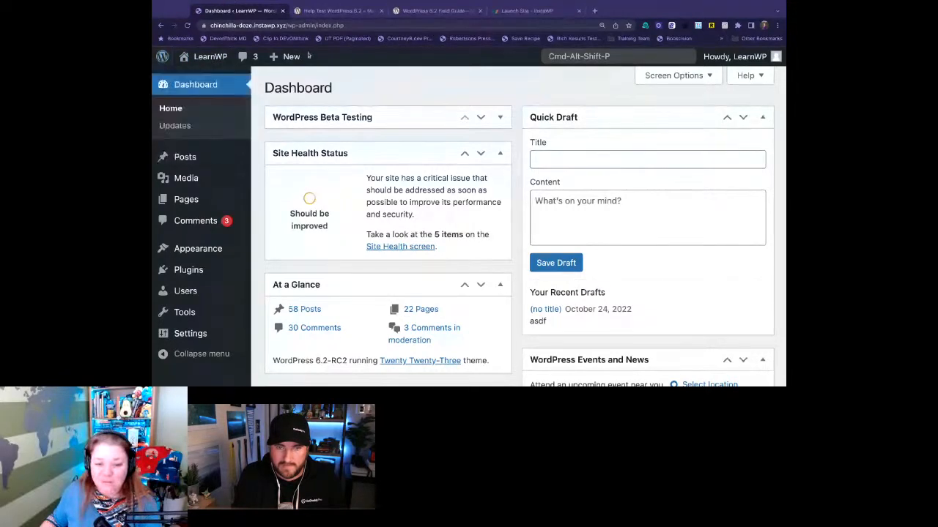
pyautogui.moveTo(220, 249)
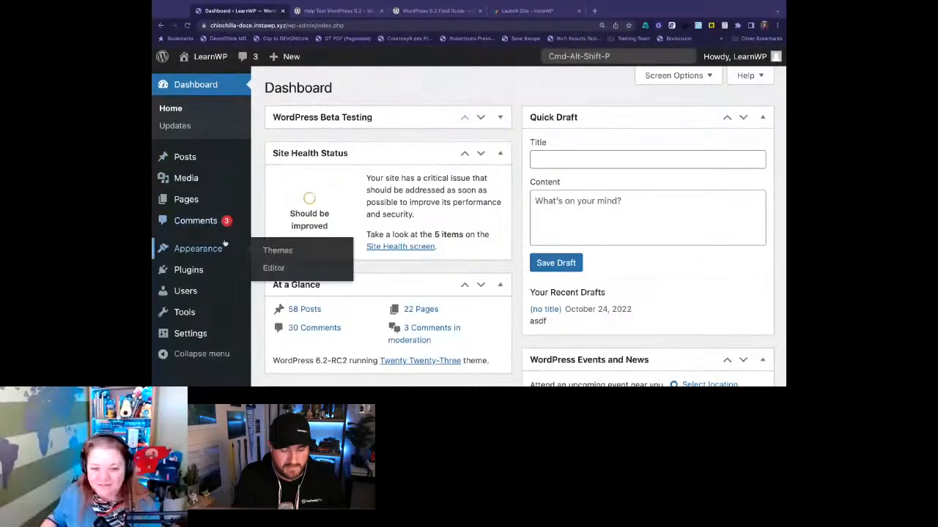
pyautogui.click(274, 268)
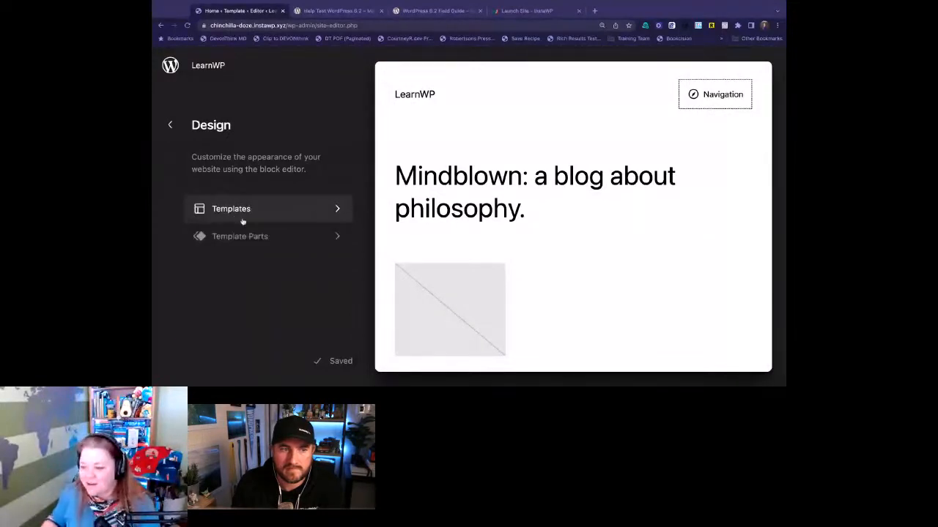
# - Look at the site's Template Parts list, and return to its list of templates
pyautogui.click(275, 237)
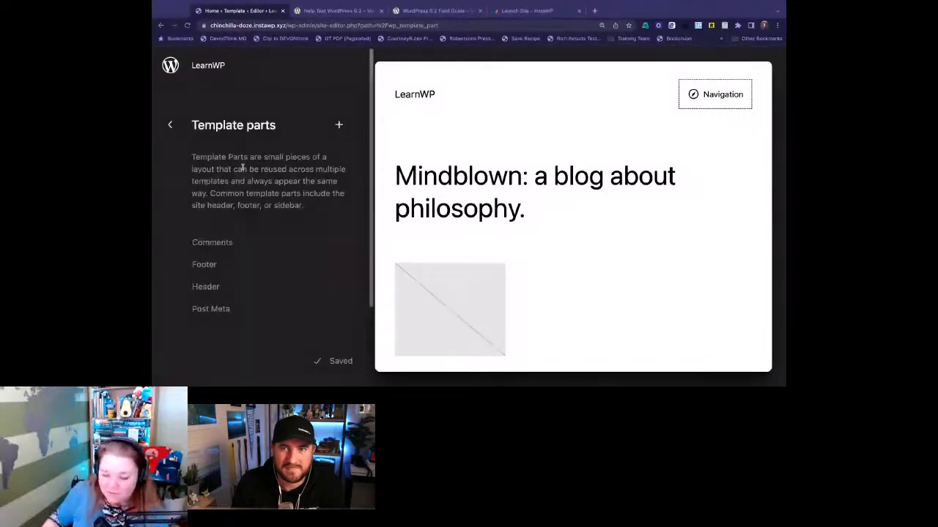
pyautogui.click(170, 125)
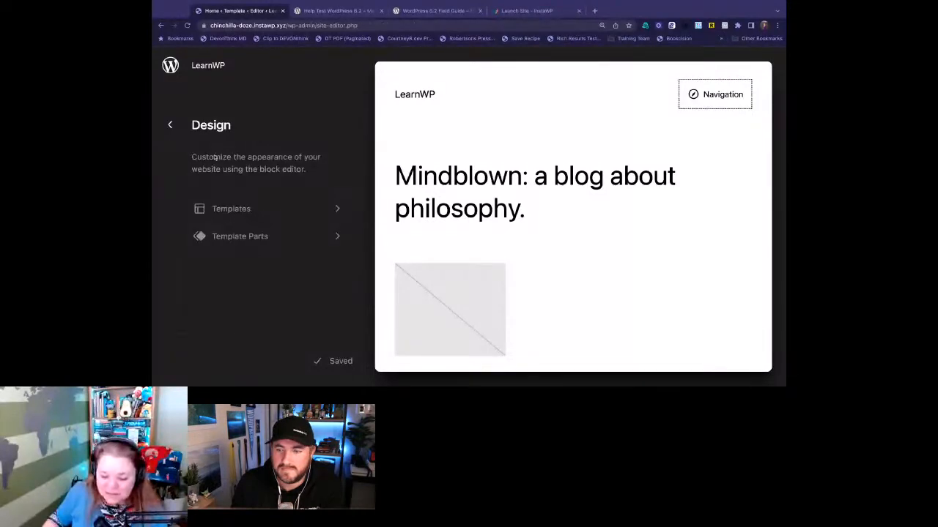
pyautogui.click(248, 212)
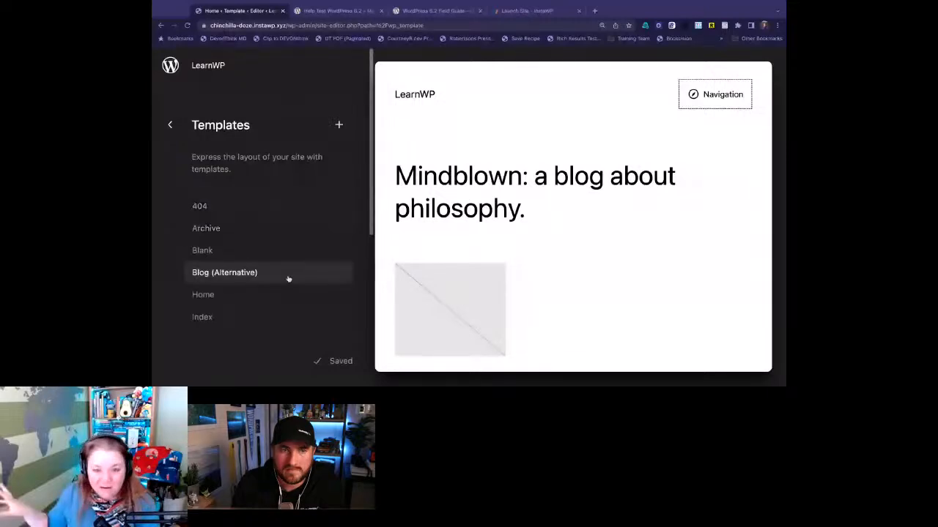
pyautogui.scroll(-5, 277, 257)
pyautogui.scroll(4, 282, 251)
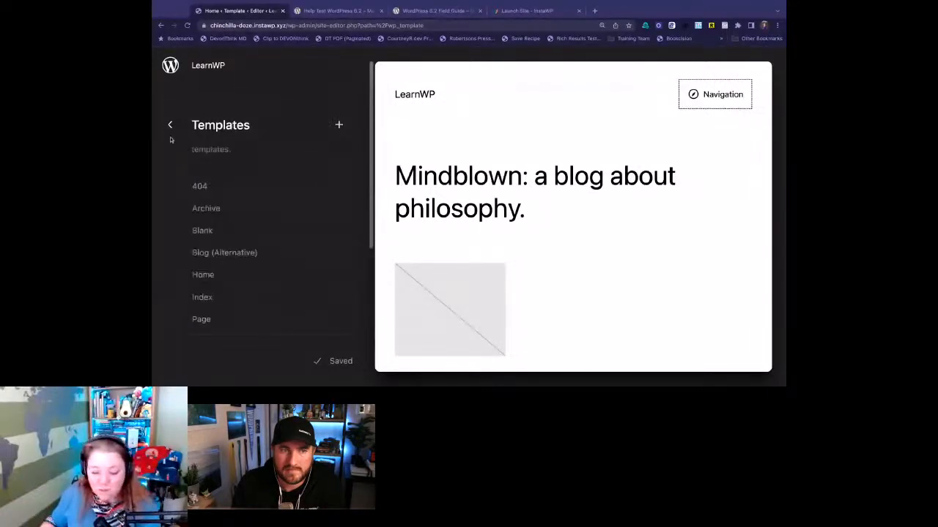
# - Open the Home template for editing with its List View shown, and select its Header and Footer template parts in turn, ending on Header
pyautogui.click(454, 162)
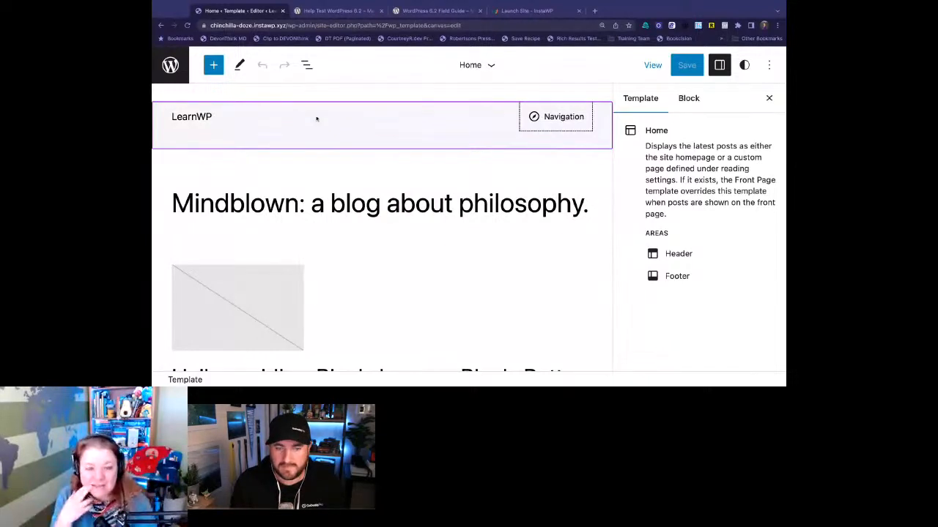
pyautogui.click(308, 66)
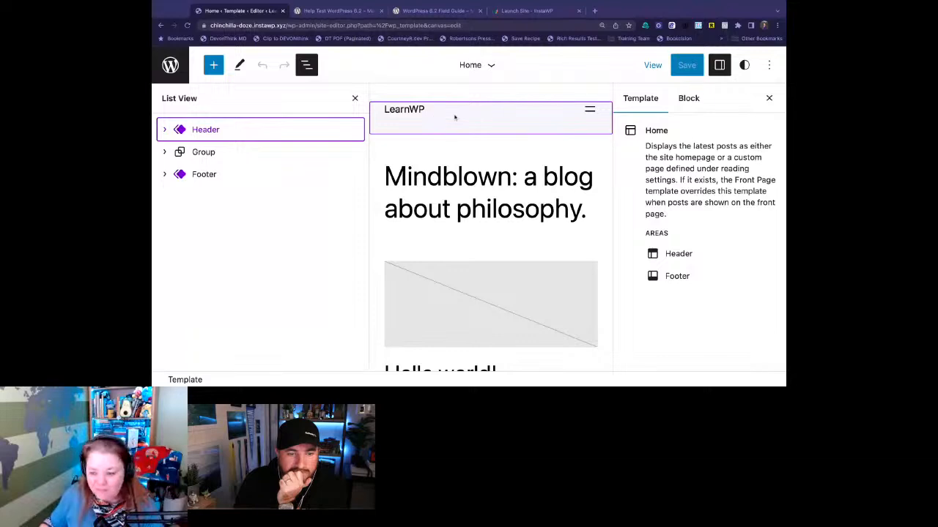
pyautogui.click(542, 120)
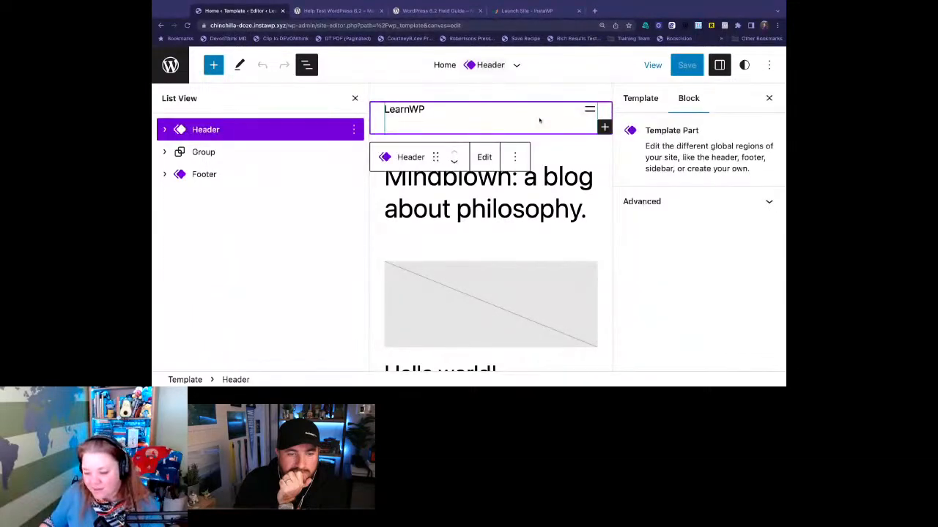
pyautogui.click(515, 64)
pyautogui.click(539, 67)
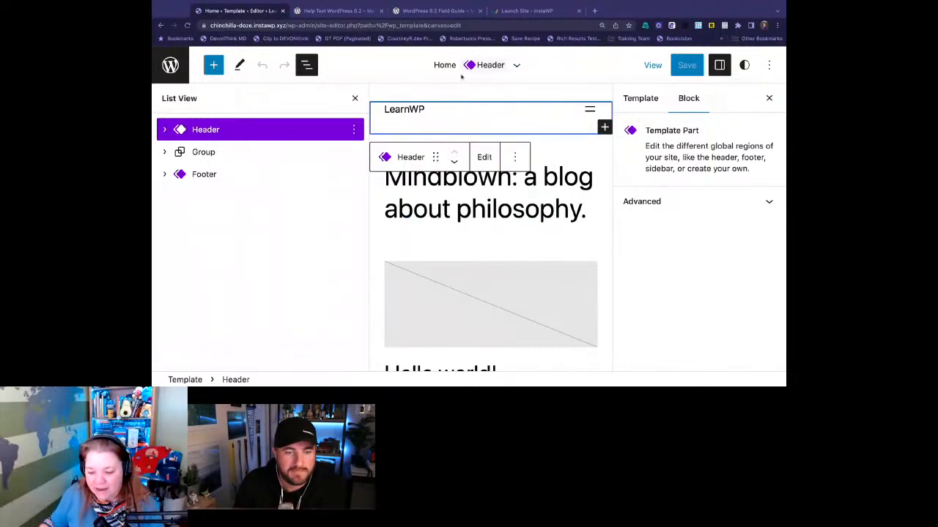
pyautogui.click(227, 177)
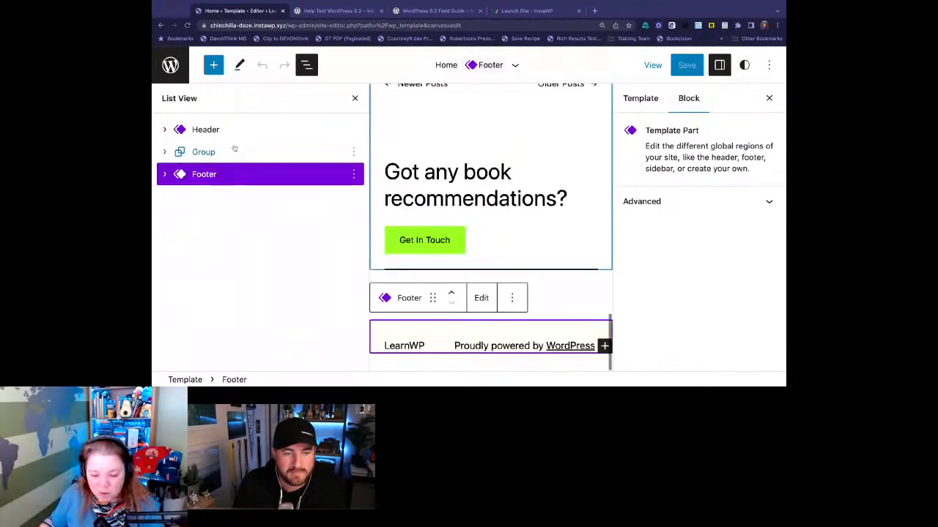
pyautogui.click(236, 131)
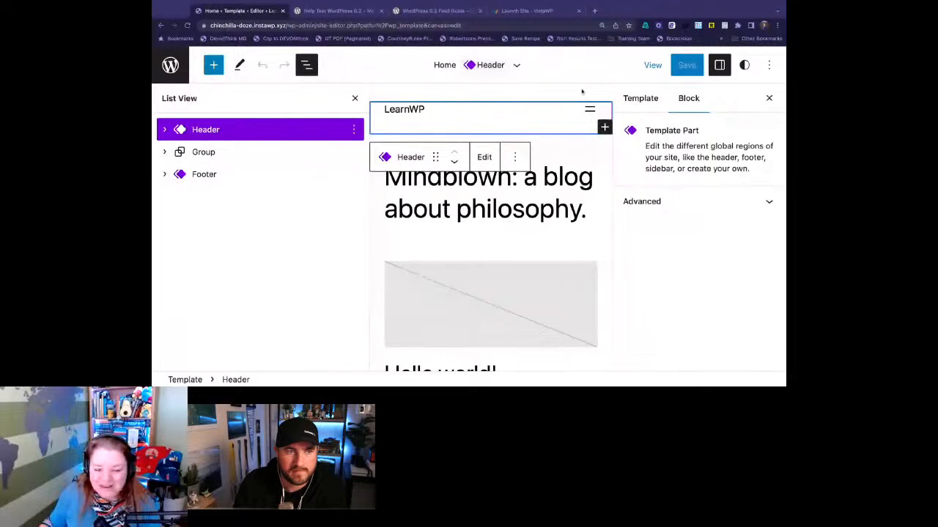
# - Hide the settings sidebar, expand the Header's Group and Row in the block outline, and select the Navigation block
pyautogui.click(722, 66)
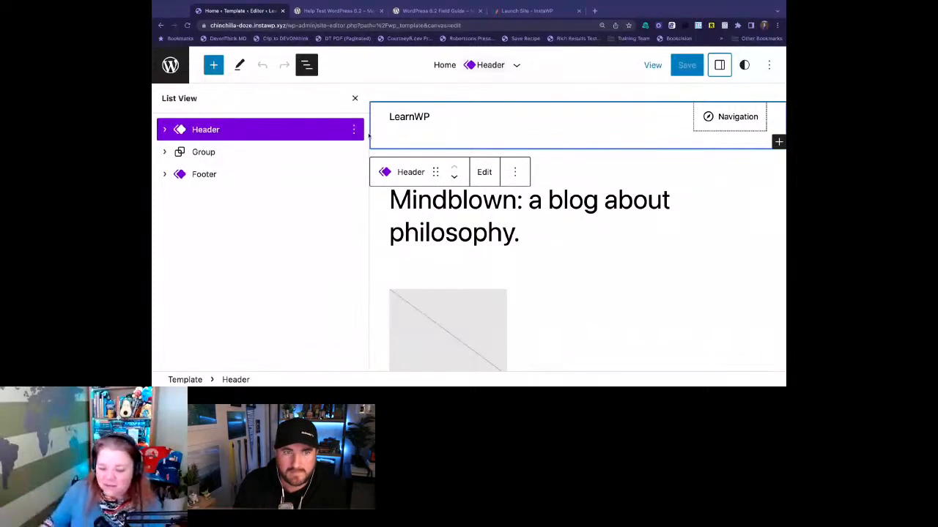
pyautogui.click(164, 129)
pyautogui.click(180, 152)
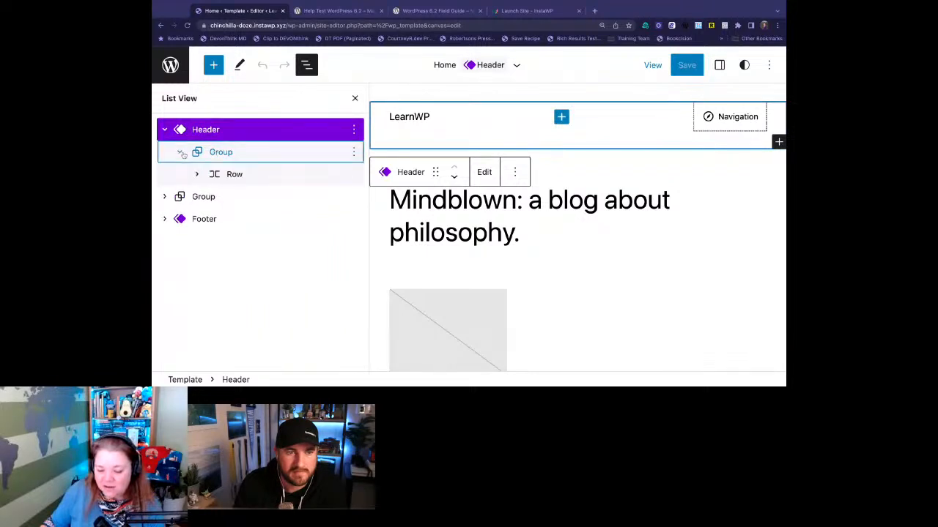
pyautogui.click(196, 174)
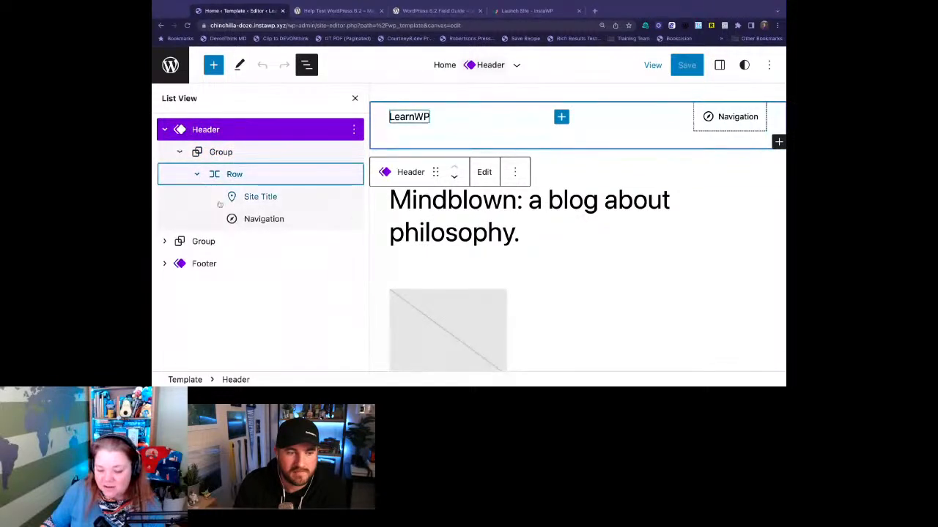
pyautogui.click(257, 220)
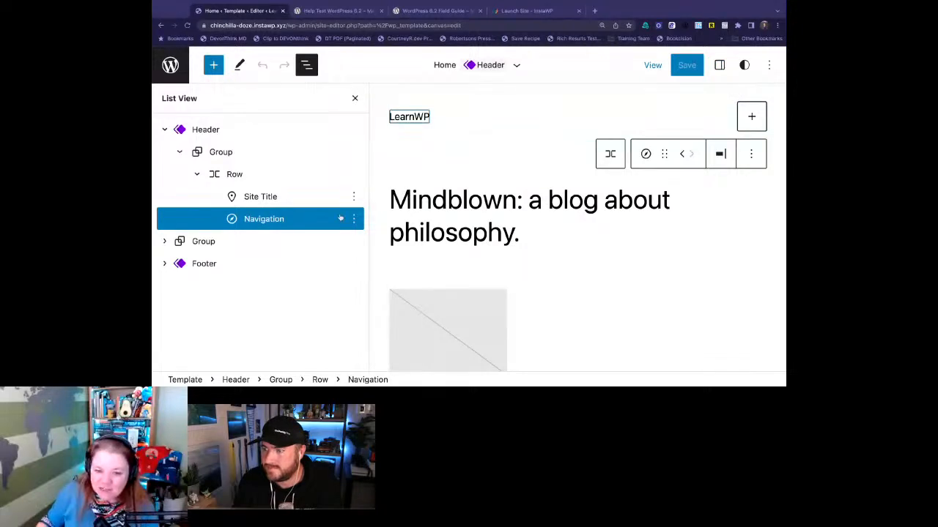
# - Show the Navigation block's settings and import the classic menu Short into it
pyautogui.click(720, 65)
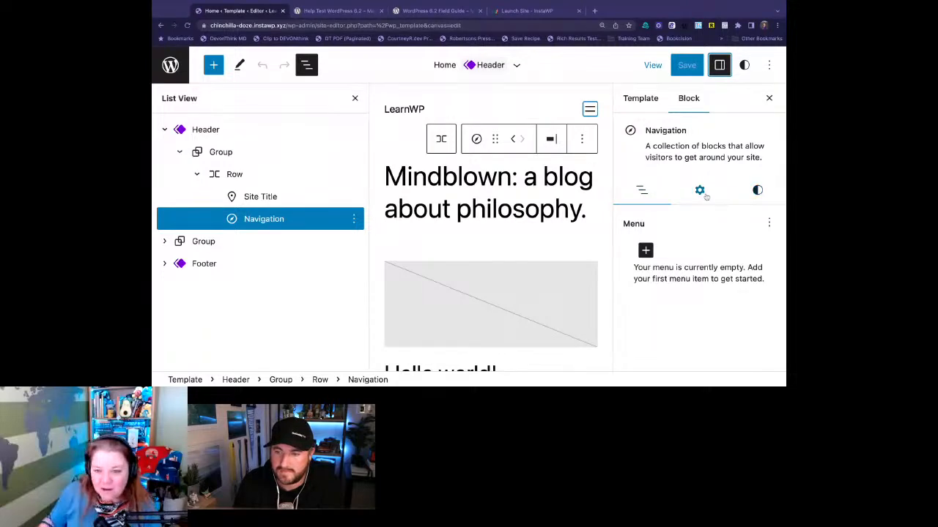
pyautogui.click(725, 66)
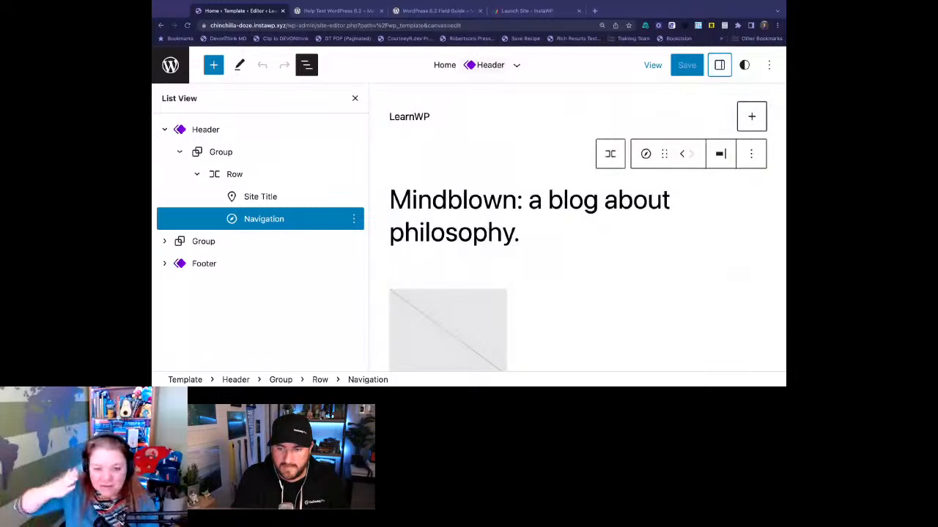
pyautogui.click(719, 65)
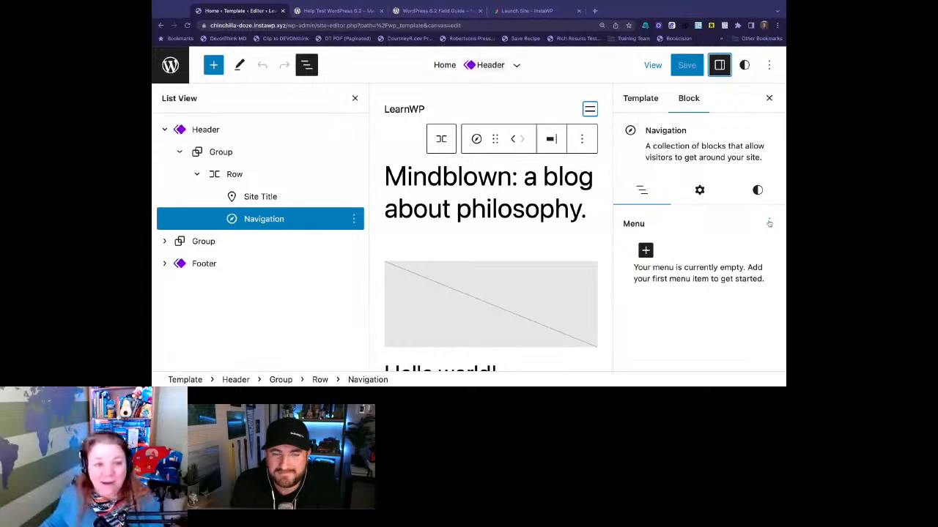
pyautogui.click(769, 223)
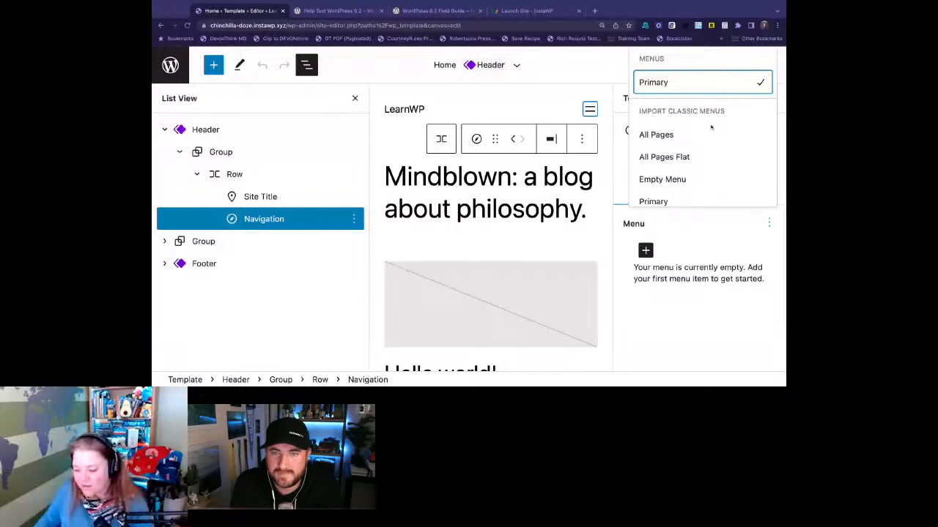
pyautogui.scroll(-1, 704, 176)
pyautogui.scroll(-3, 702, 179)
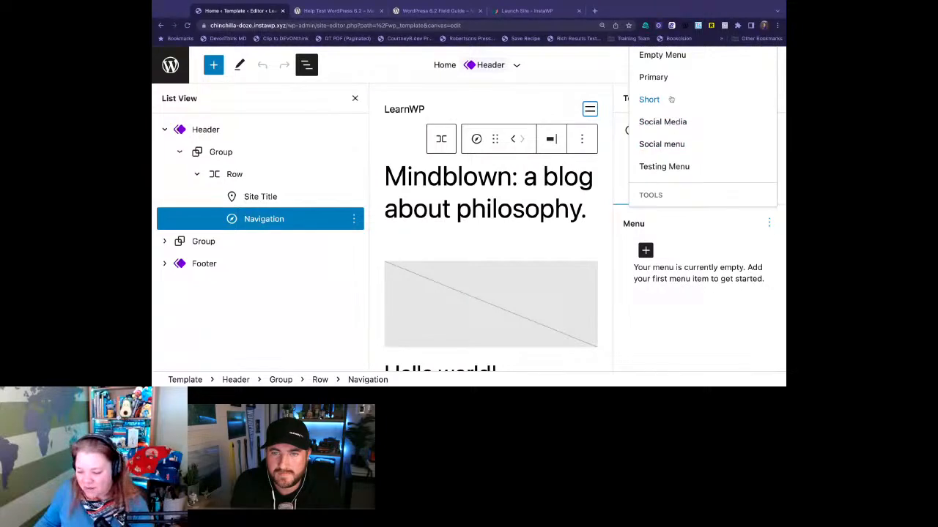
pyautogui.click(671, 99)
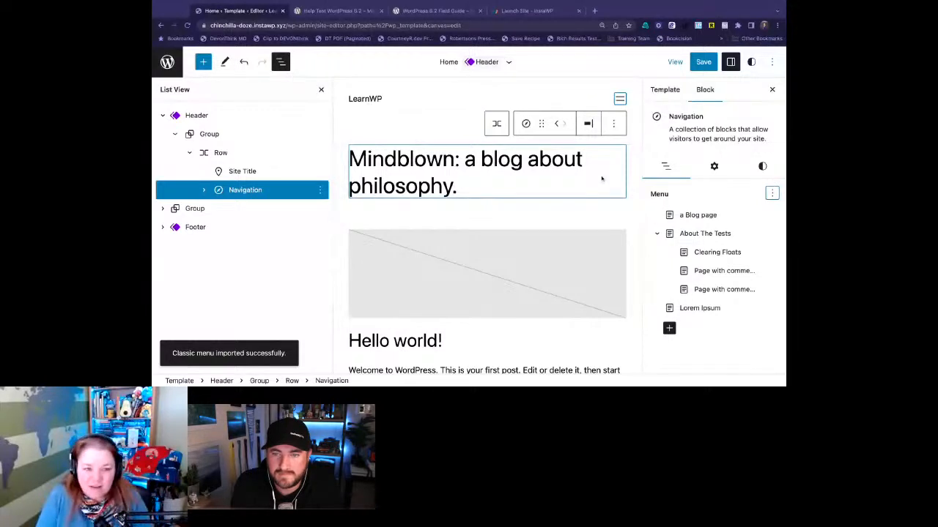
# - Reduce the page display size and move Lorem Ipsum between a Blog page and About The Tests in the navigation menu
pyautogui.press('super+minus')
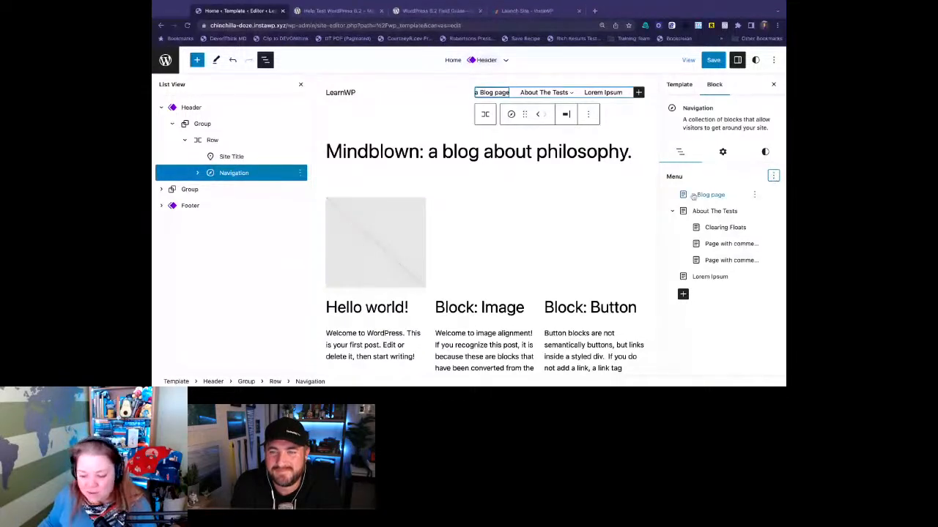
pyautogui.moveTo(712, 276); pyautogui.dragTo(714, 201)
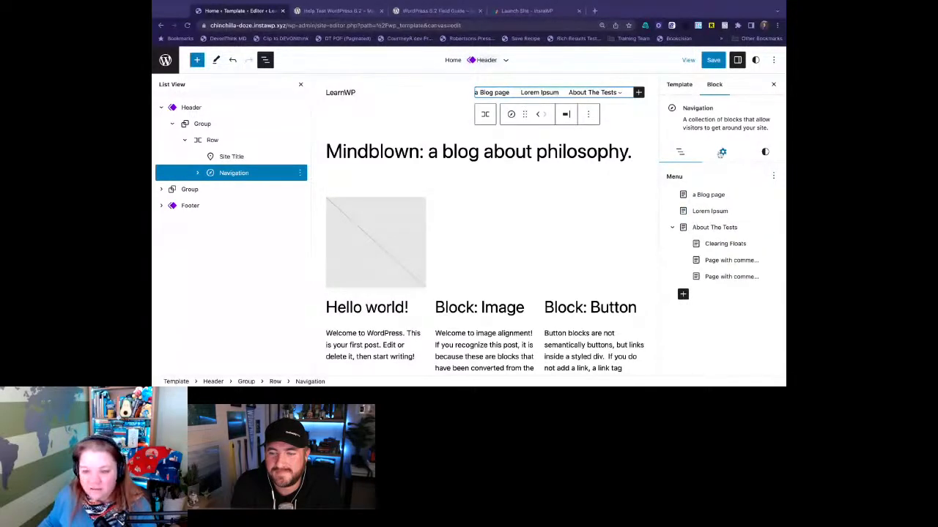
# - Review the Navigation block's layout, display, overlay menu and submenu settings
pyautogui.click(722, 152)
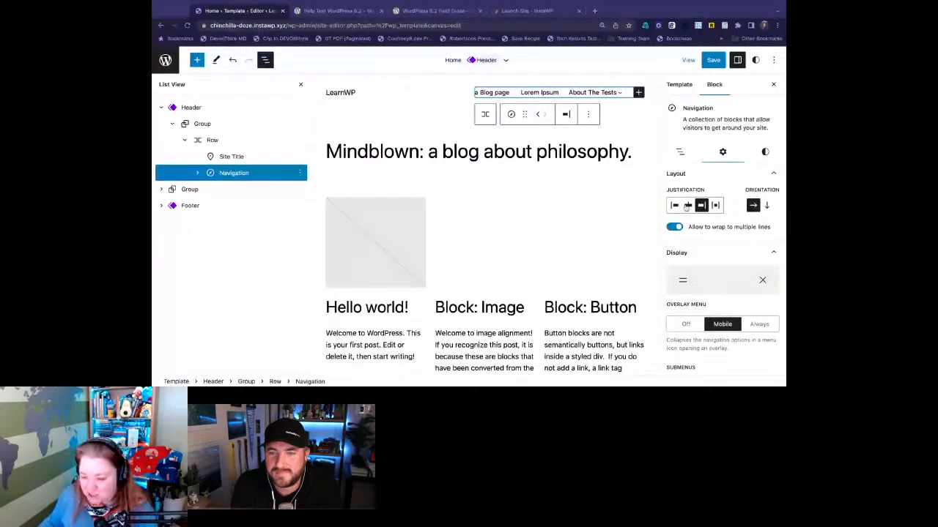
pyautogui.scroll(-2, 733, 279)
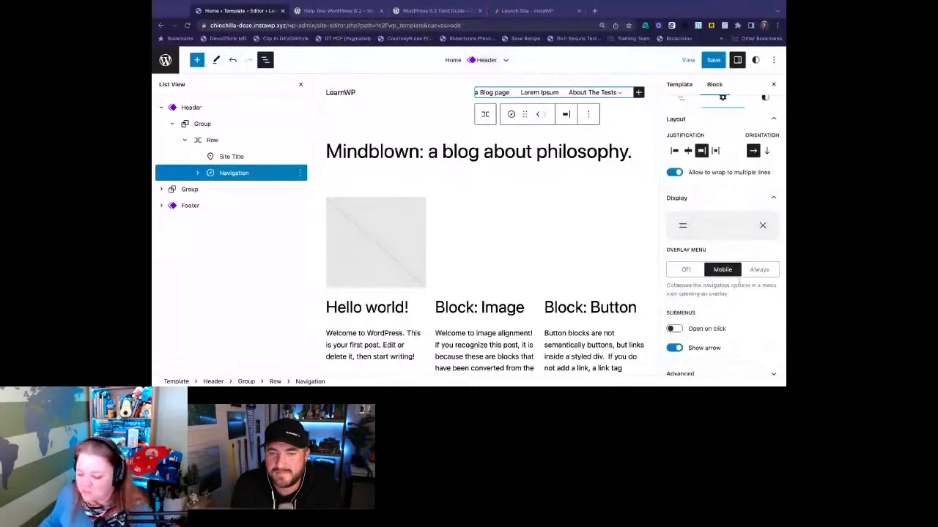
pyautogui.scroll(2, 749, 139)
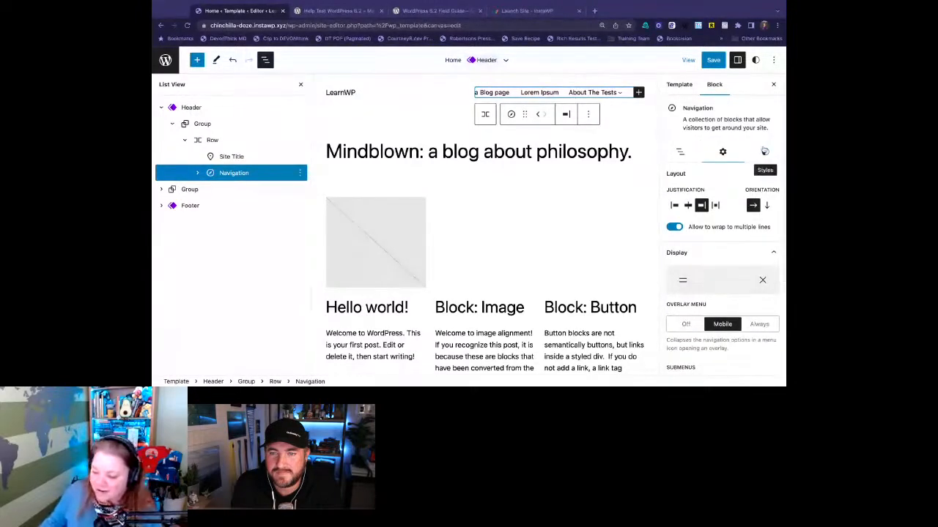
# - Try the Extra Large and Large text sizes on the Navigation block, settle on Medium, and return to its menu list
pyautogui.click(764, 151)
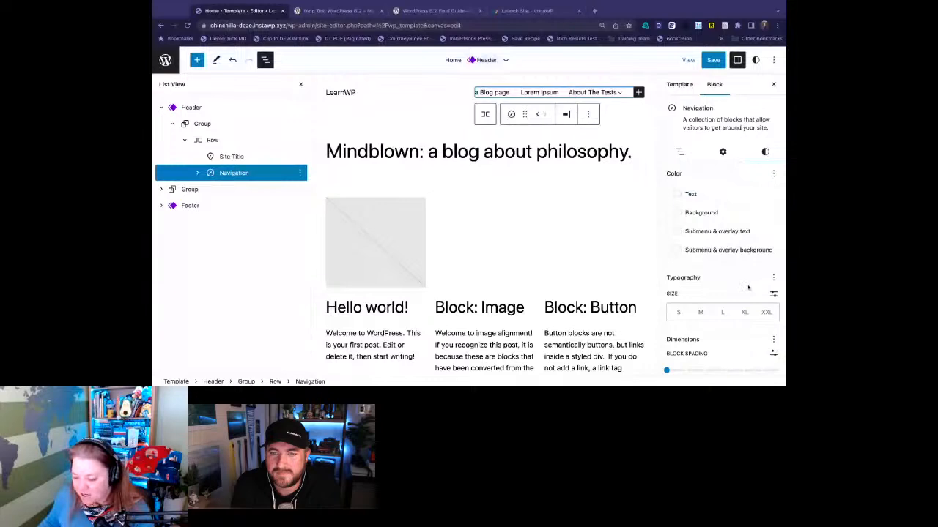
pyautogui.scroll(-1, 707, 220)
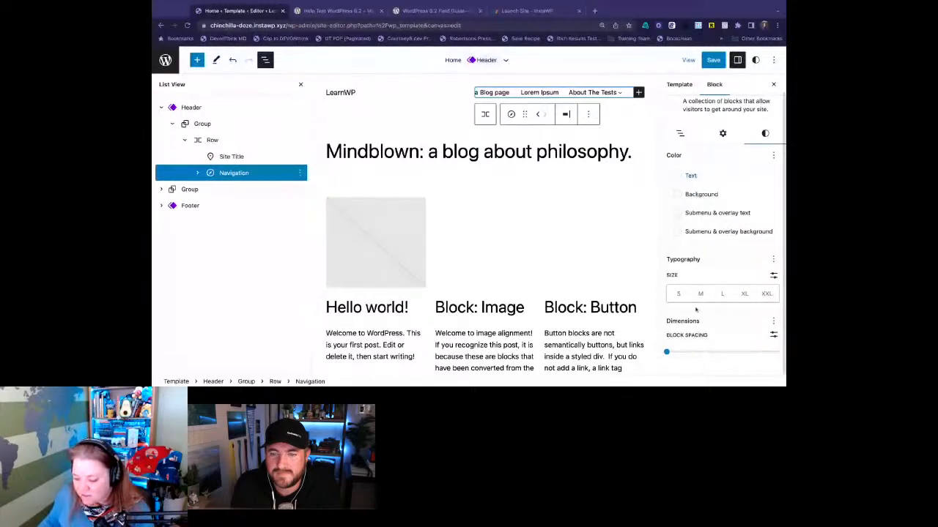
pyautogui.click(744, 294)
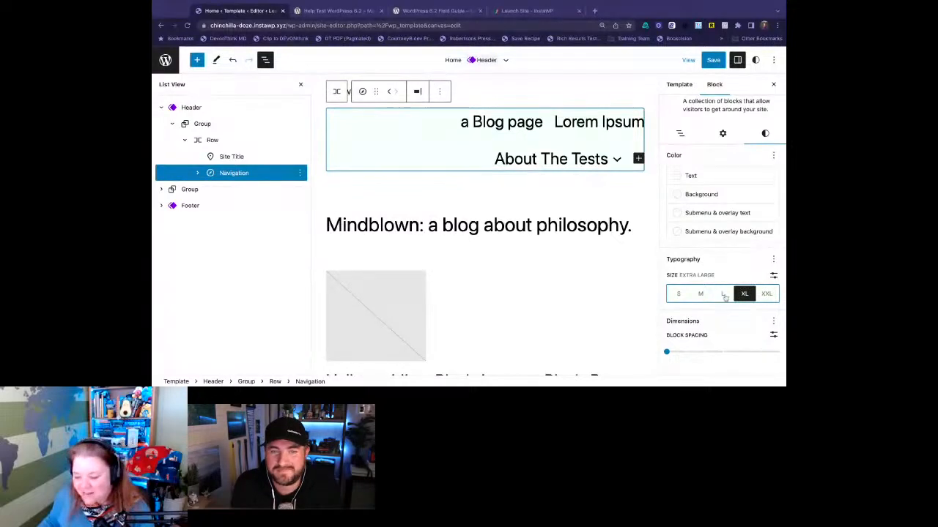
pyautogui.click(723, 294)
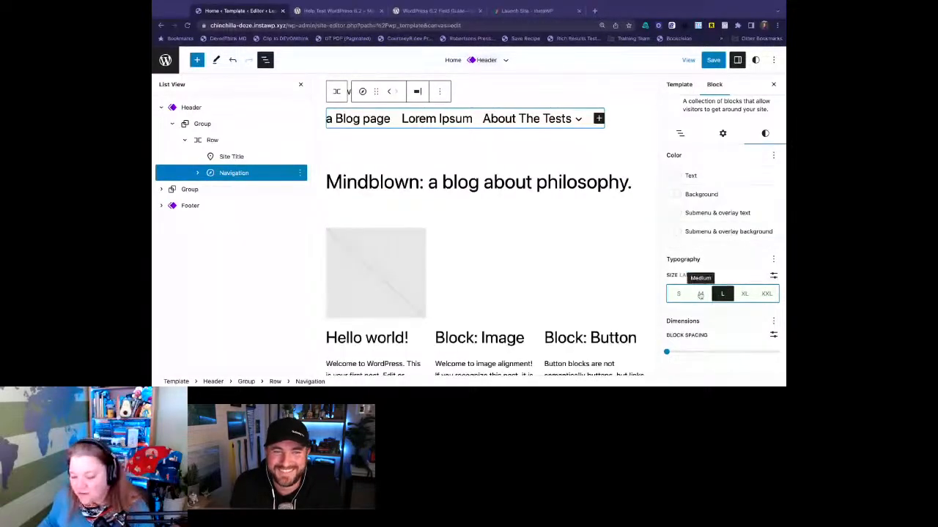
pyautogui.click(701, 294)
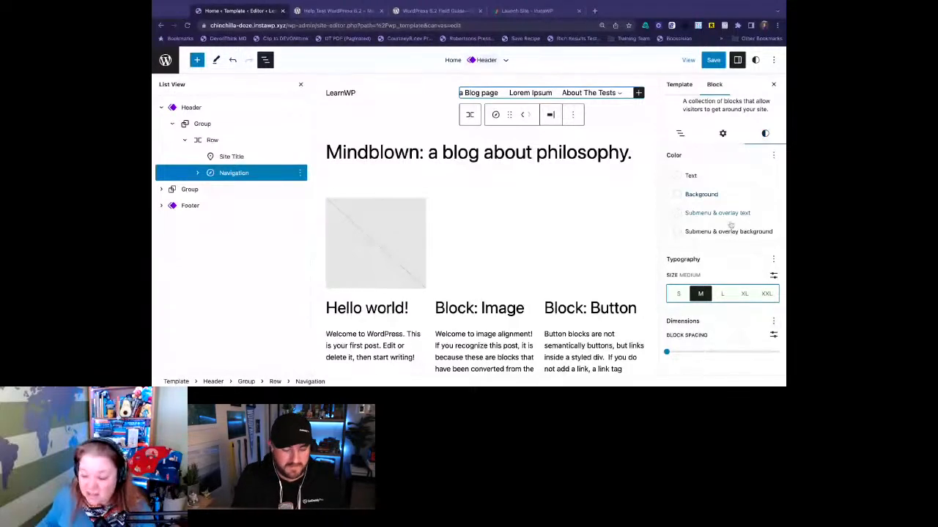
pyautogui.click(680, 132)
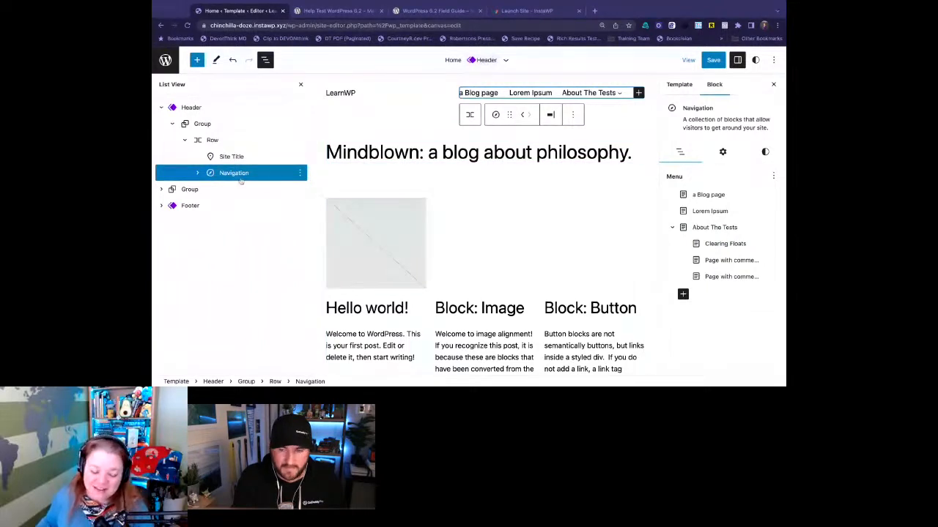
# - Select the Header template part in the block outline and wrap it in a Group block
pyautogui.click(192, 107)
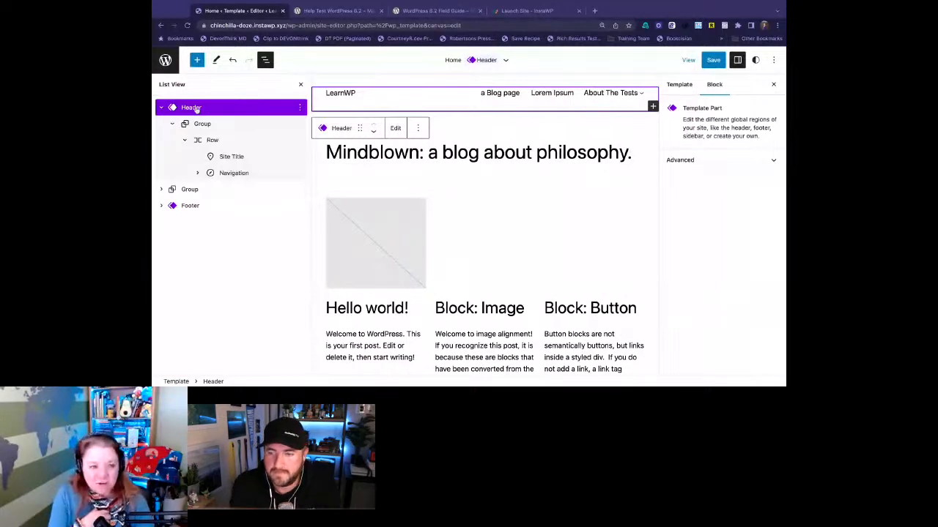
pyautogui.click(299, 108)
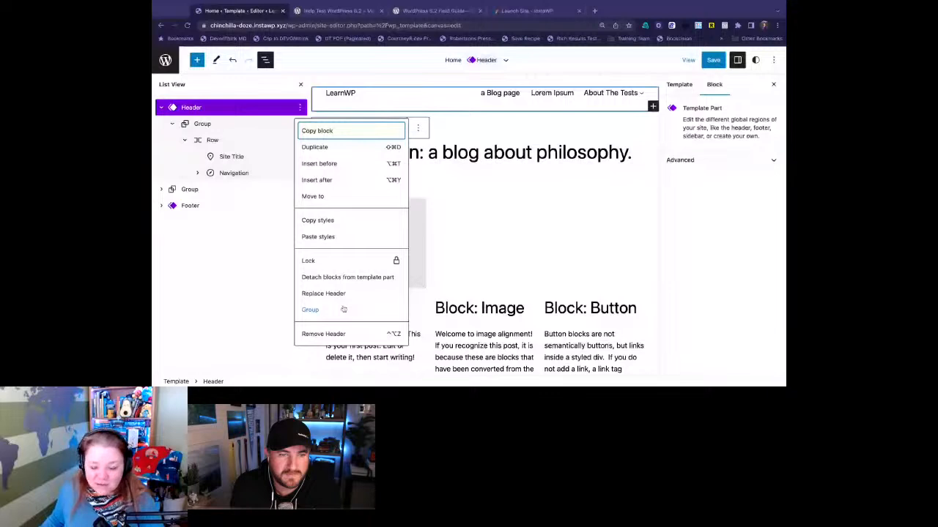
pyautogui.click(343, 309)
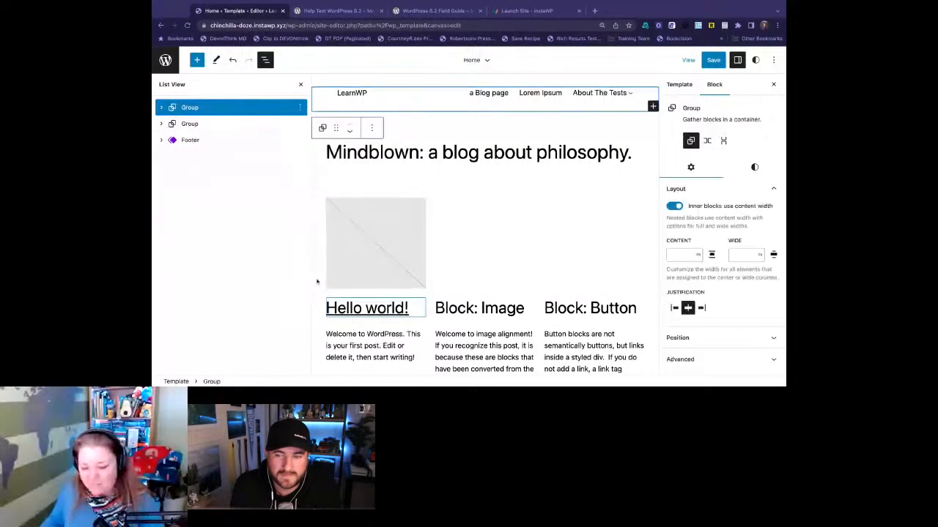
pyautogui.click(299, 108)
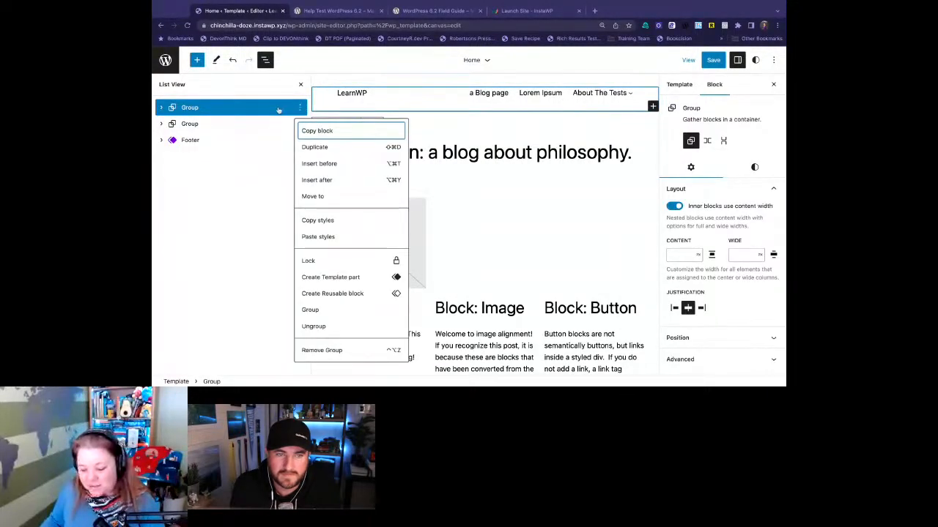
pyautogui.click(279, 110)
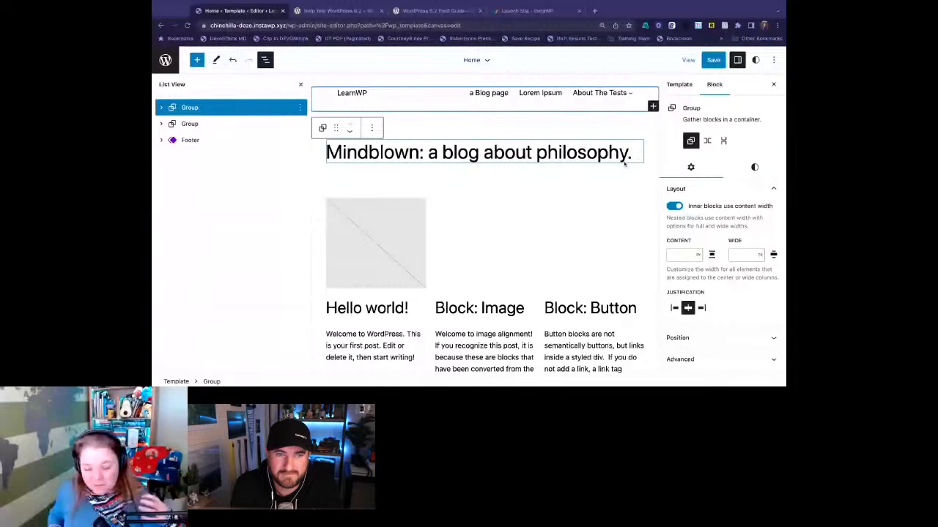
# - Set the new header Group's position to Sticky and save the template
pyautogui.click(718, 338)
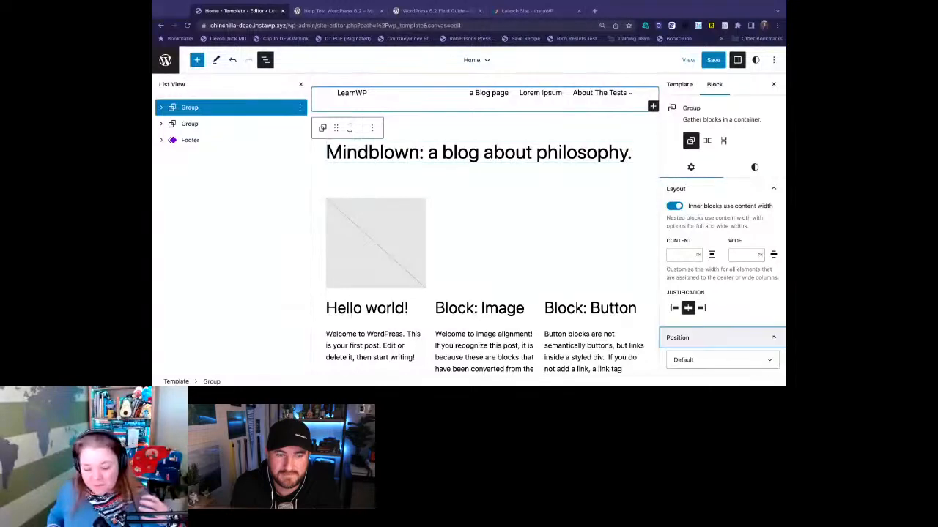
pyautogui.click(719, 361)
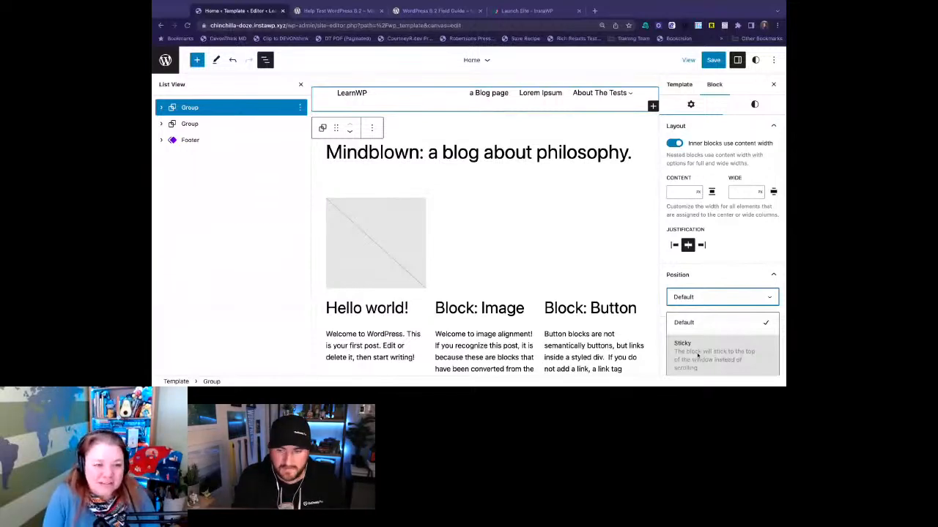
pyautogui.click(698, 355)
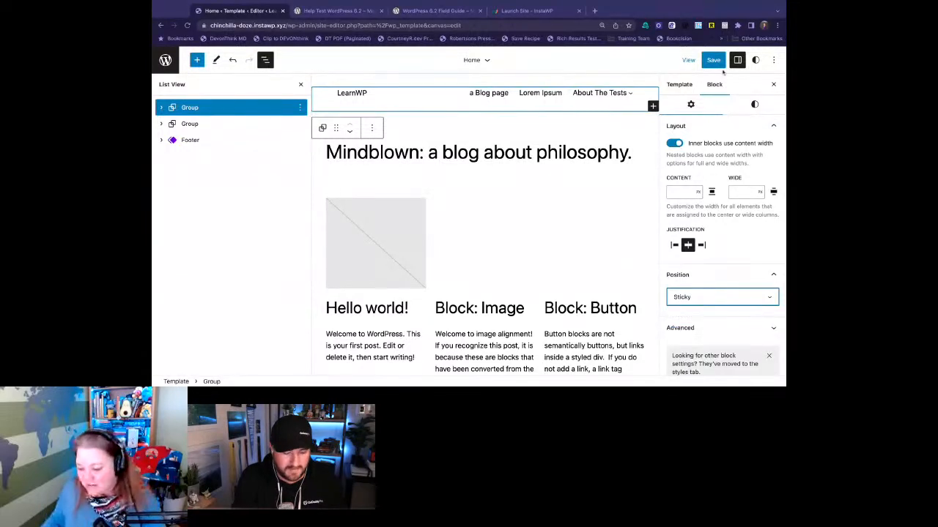
pyautogui.click(713, 60)
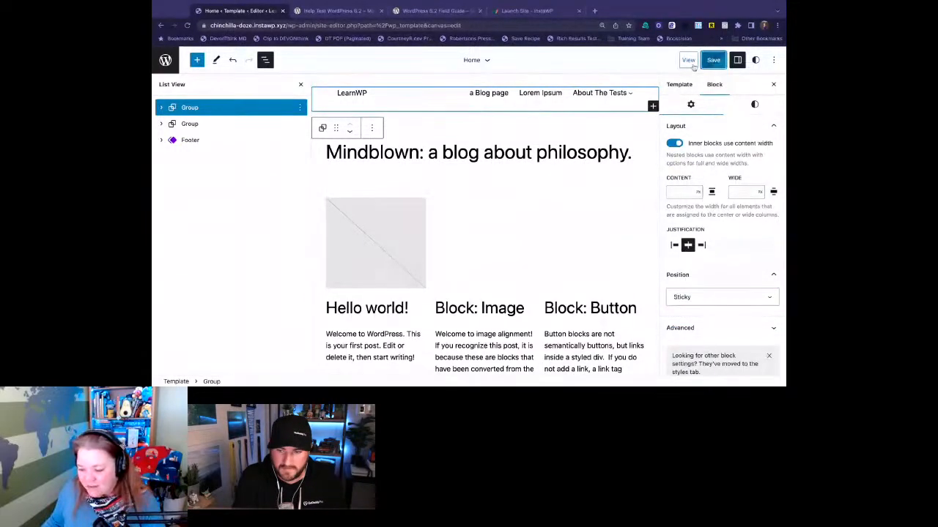
# - View the live site, check how the header behaves along the length of the page, and return to the template editor
pyautogui.click(688, 60)
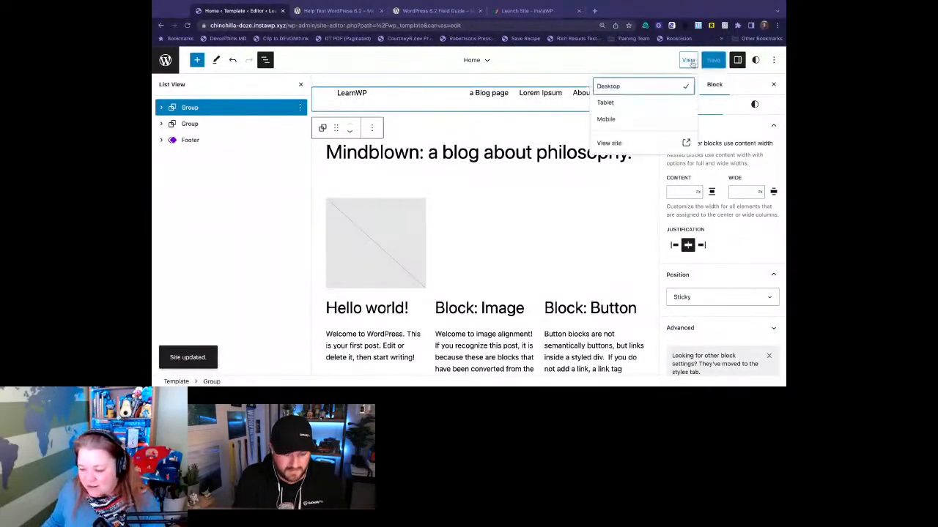
pyautogui.click(634, 144)
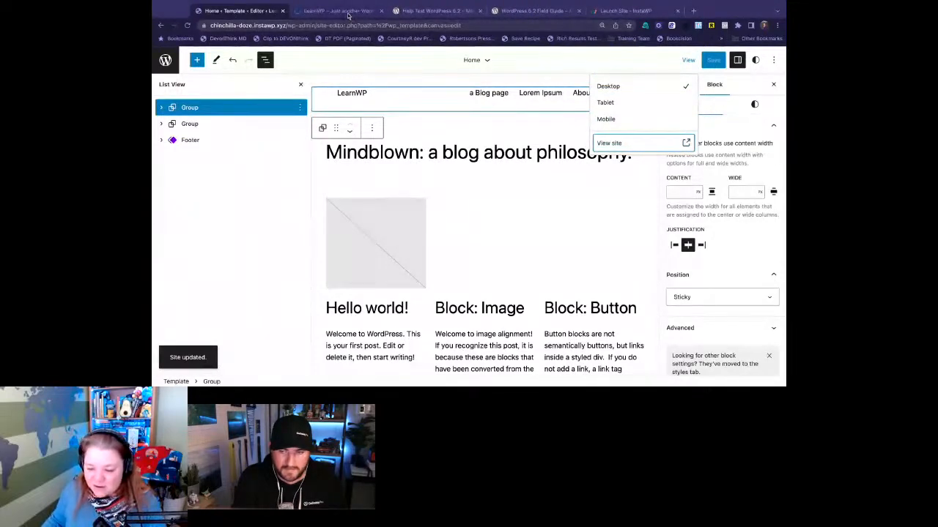
pyautogui.click(348, 12)
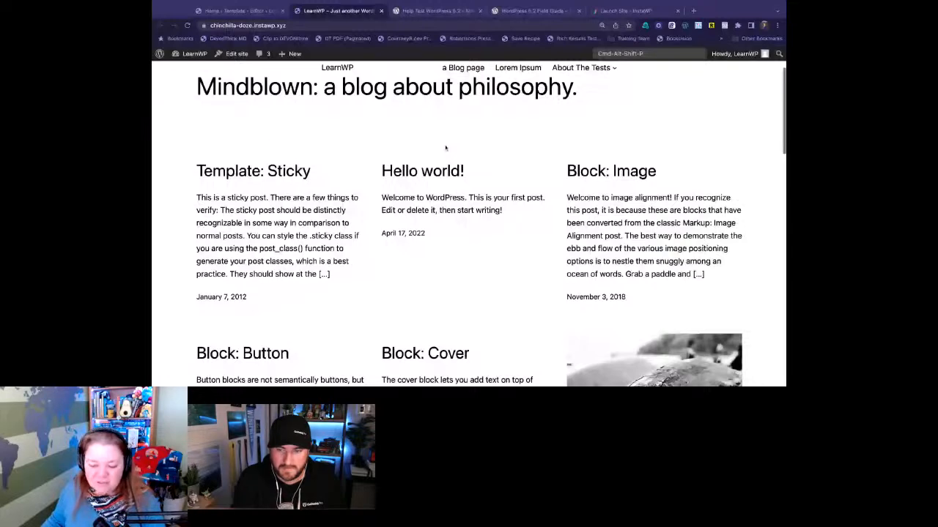
pyautogui.scroll(-10, 445, 148)
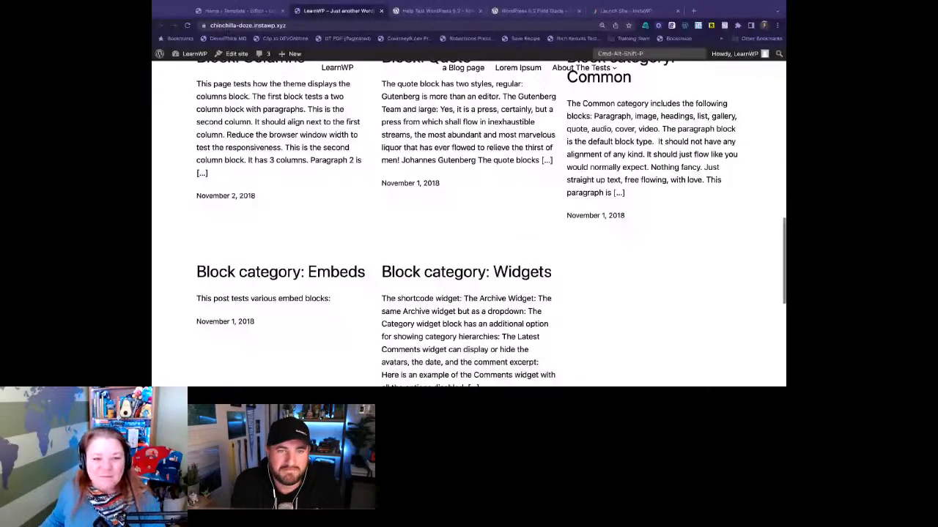
pyautogui.scroll(4, 469, 219)
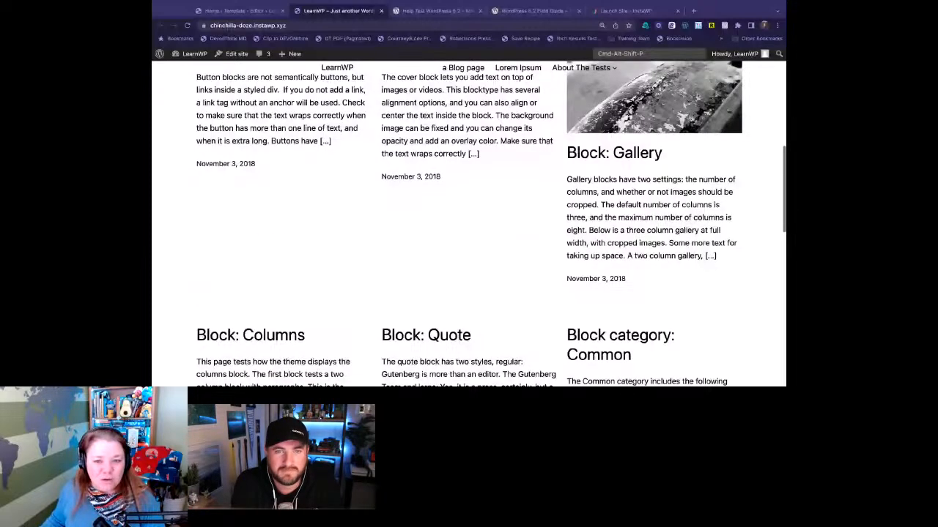
pyautogui.scroll(5, 469, 220)
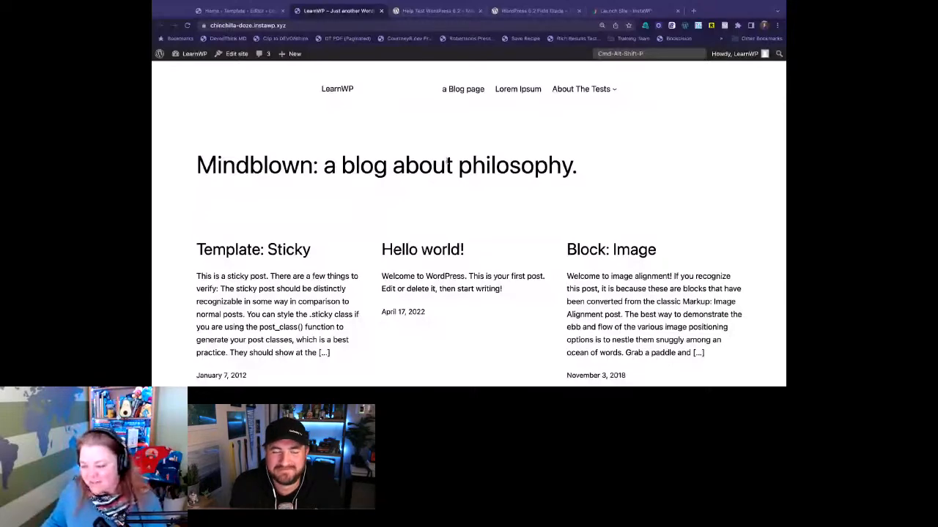
pyautogui.scroll(-5, 448, 163)
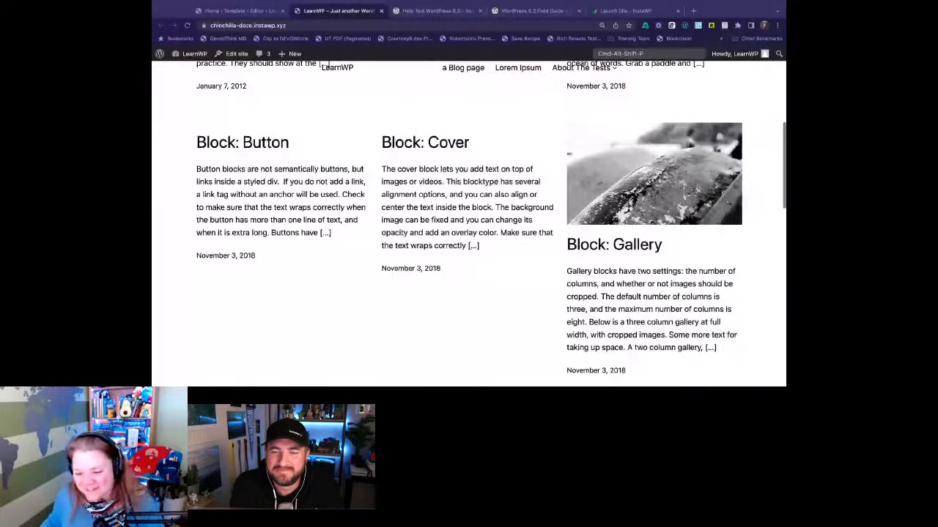
pyautogui.scroll(5, 469, 220)
pyautogui.scroll(-1, 469, 220)
pyautogui.click(231, 11)
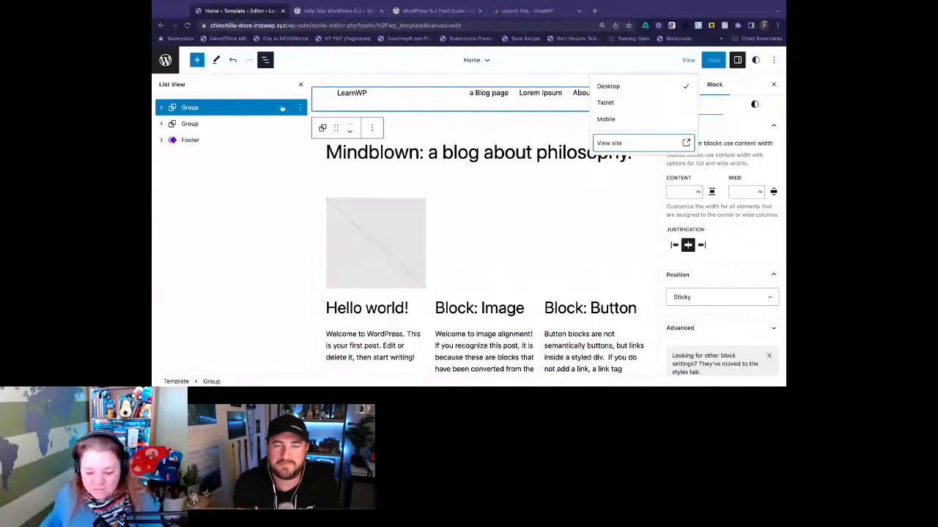
pyautogui.click(738, 84)
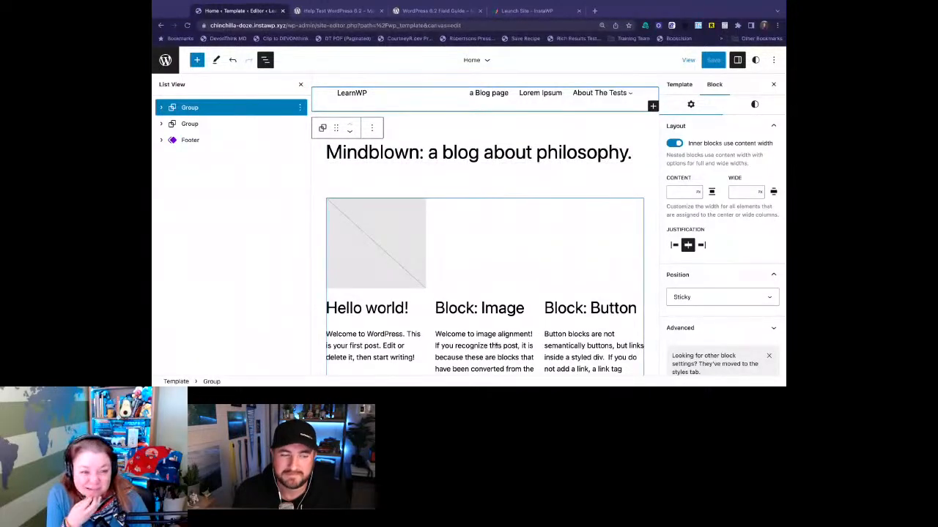
# - Show the site-wide Styles and look at the Additional CSS field
pyautogui.click(756, 60)
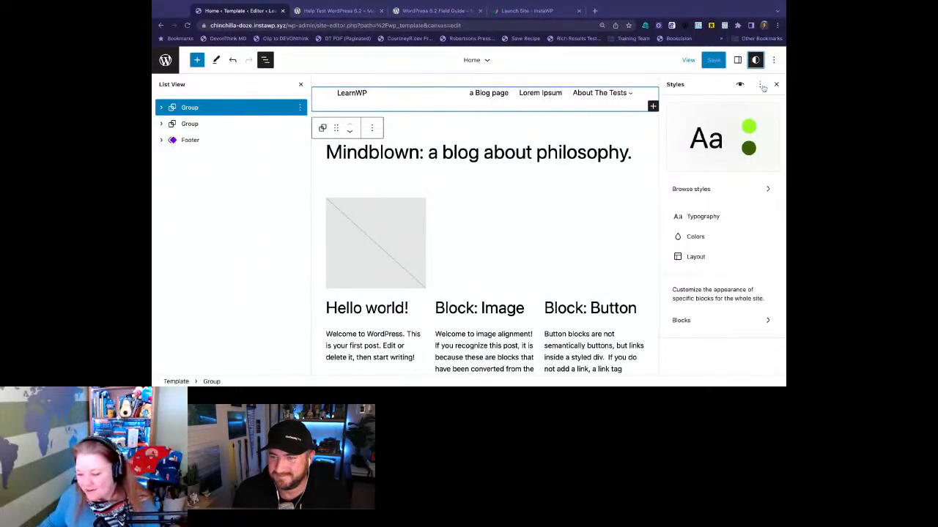
pyautogui.click(762, 85)
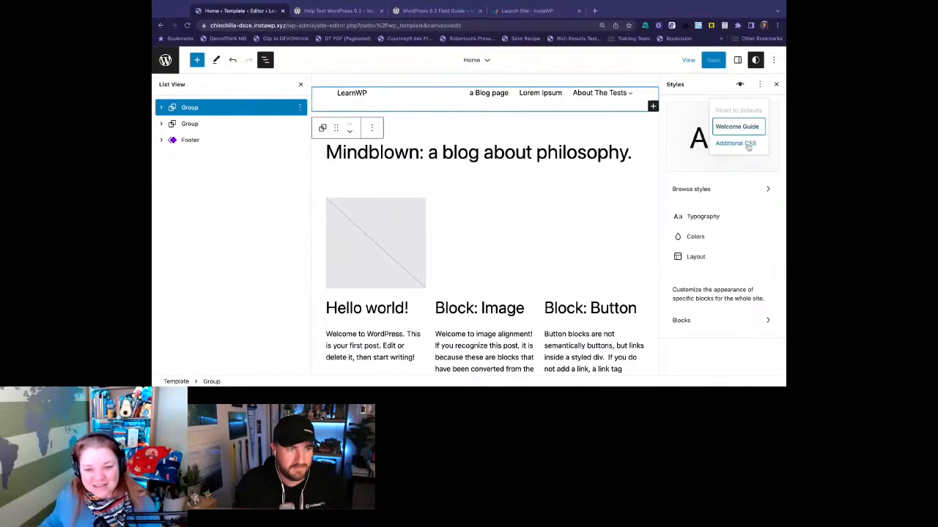
pyautogui.click(748, 145)
pyautogui.click(725, 200)
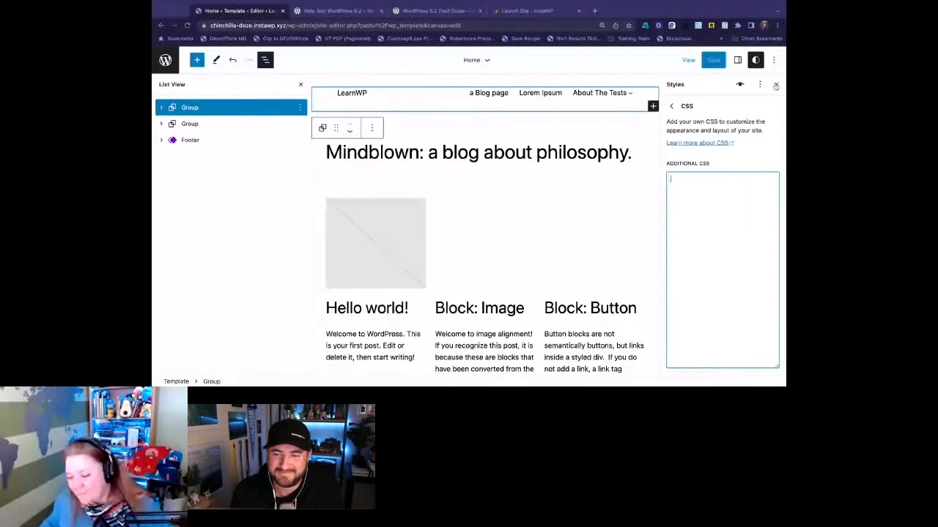
pyautogui.click(760, 84)
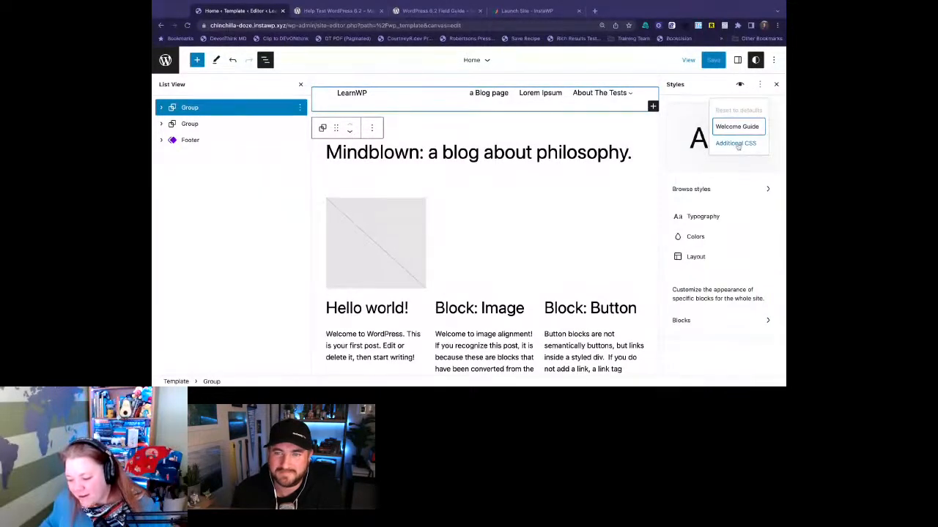
# - Look at the site-wide Typography settings for Text and return to the Styles overview
pyautogui.click(709, 220)
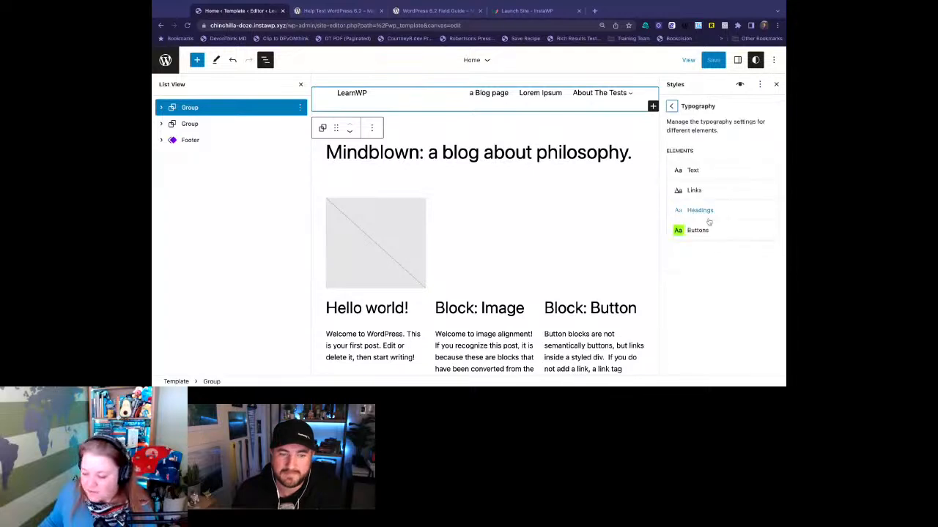
pyautogui.click(695, 171)
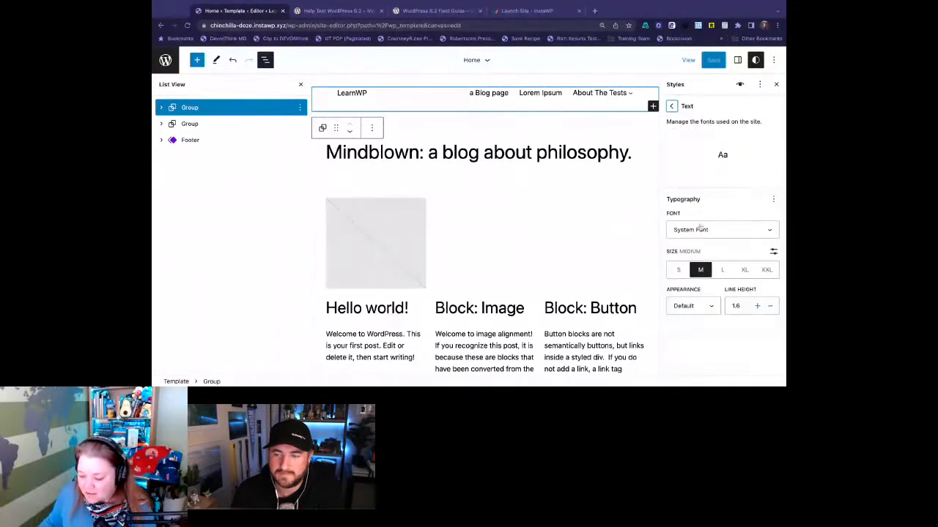
pyautogui.click(671, 107)
pyautogui.click(671, 108)
# - Browse the blocks available for site-wide styling and open the Button block's style settings
pyautogui.click(696, 323)
pyautogui.click(696, 322)
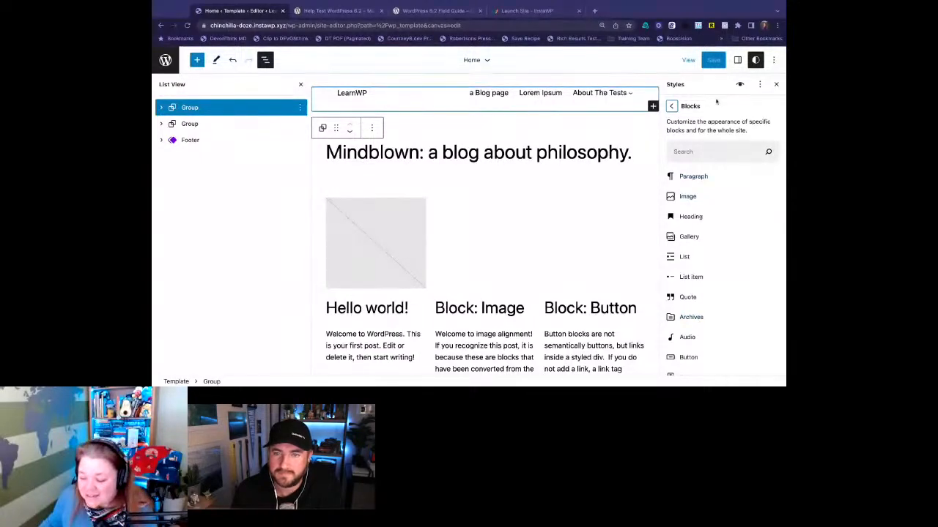
pyautogui.click(673, 106)
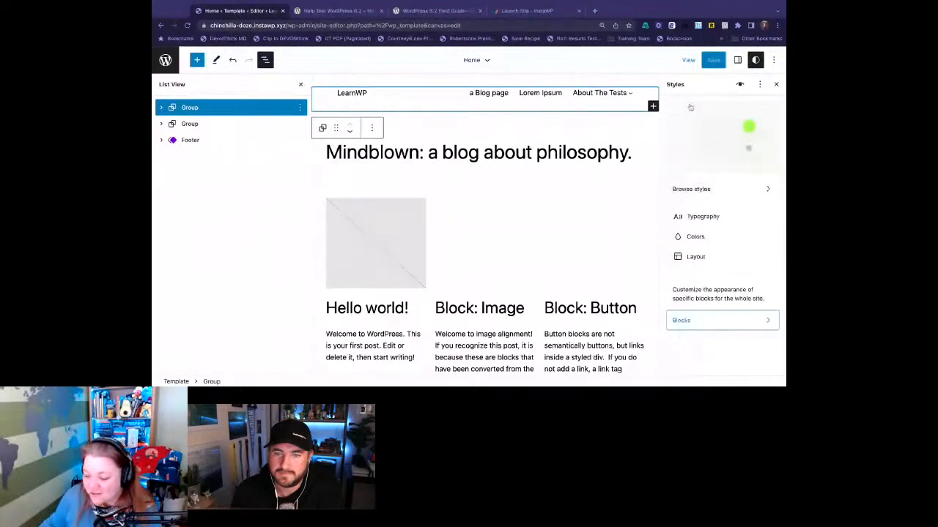
pyautogui.click(703, 320)
pyautogui.scroll(-1, 703, 320)
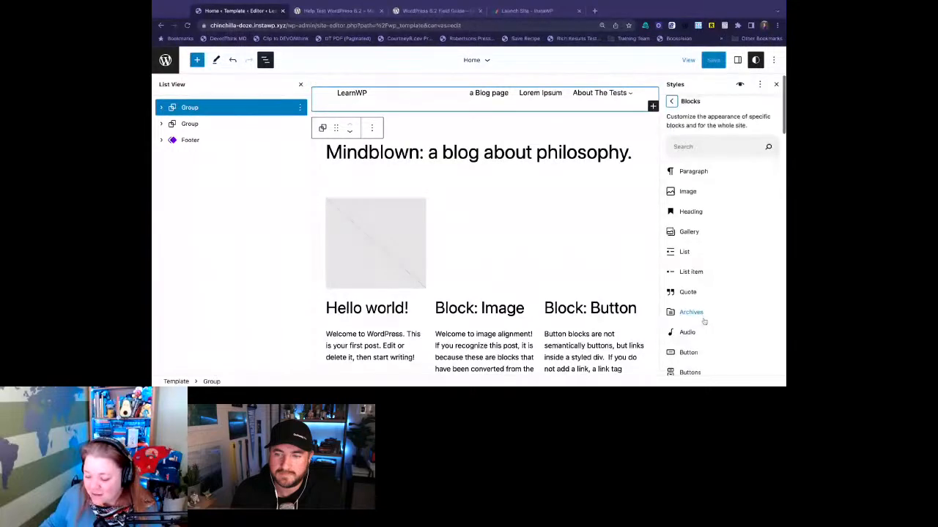
pyautogui.scroll(-3, 704, 320)
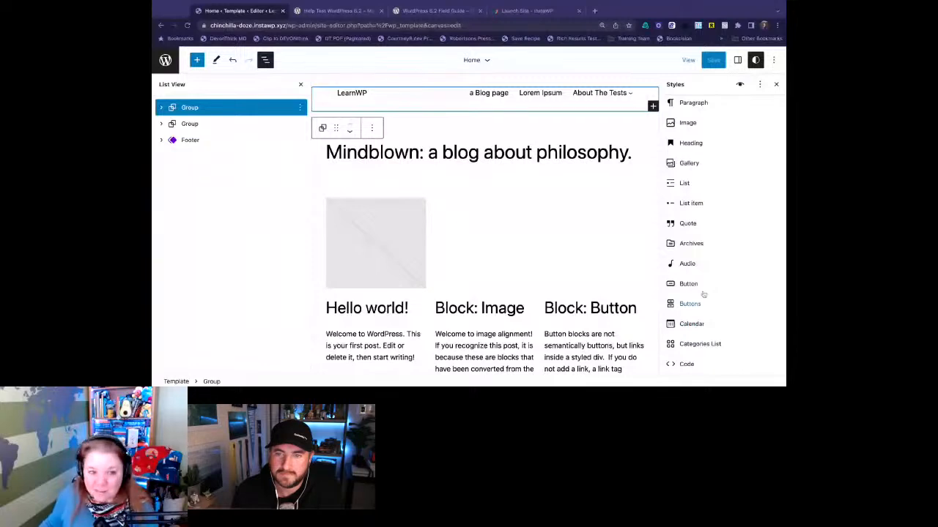
pyautogui.click(692, 284)
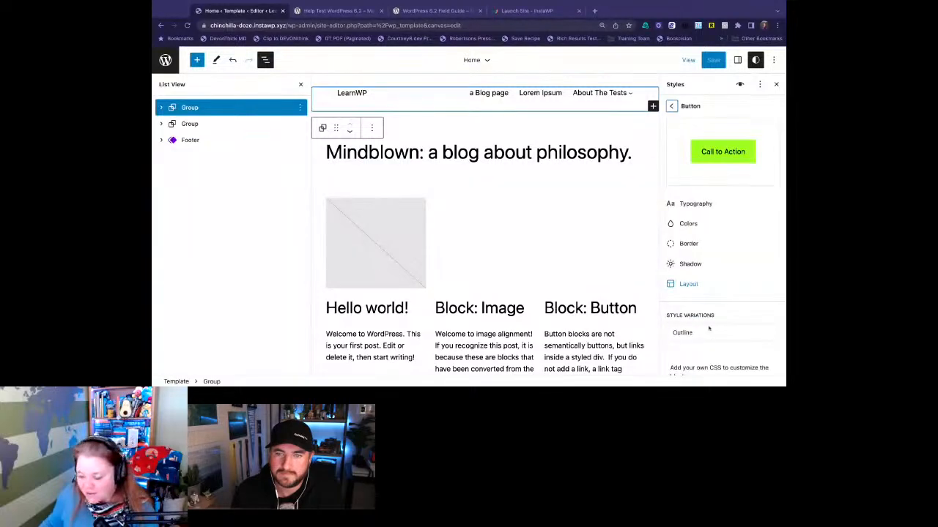
# - Look at the Button block's Additional CSS field and return to the Button style settings
pyautogui.scroll(-2, 720, 342)
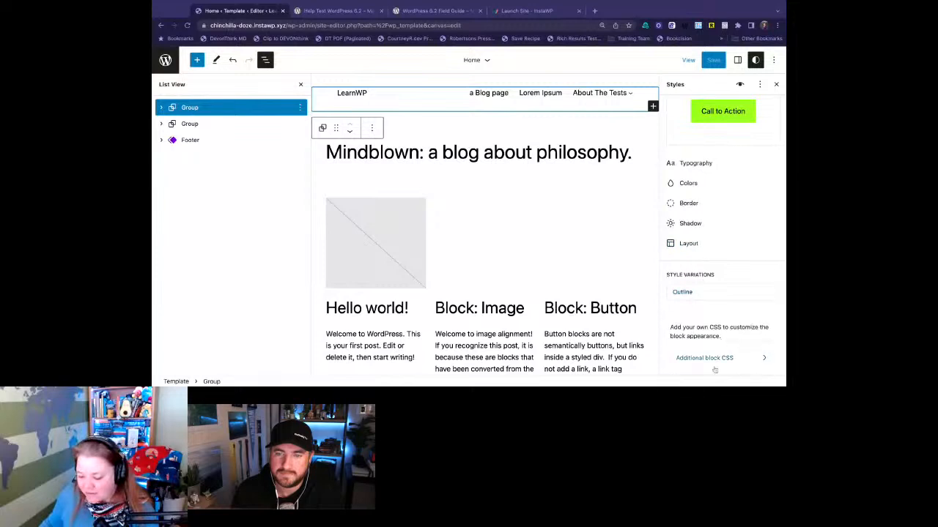
pyautogui.click(696, 359)
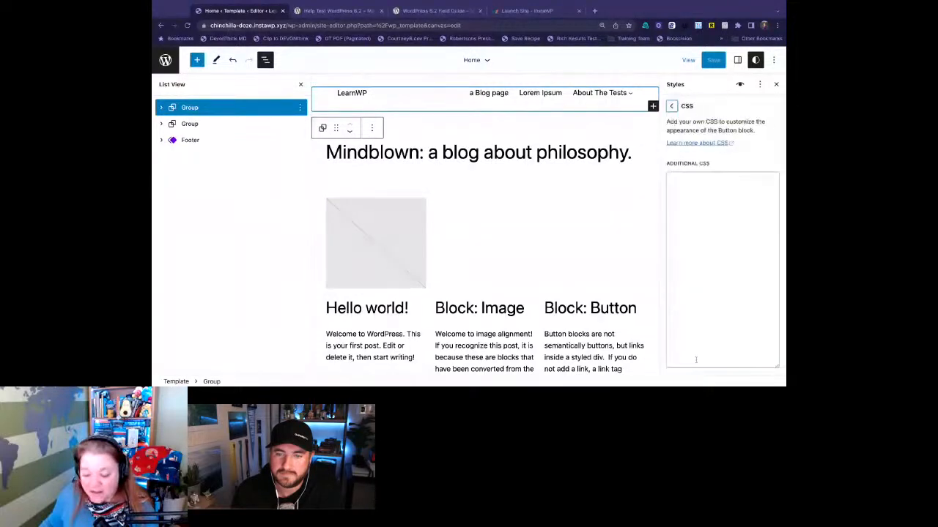
pyautogui.click(694, 251)
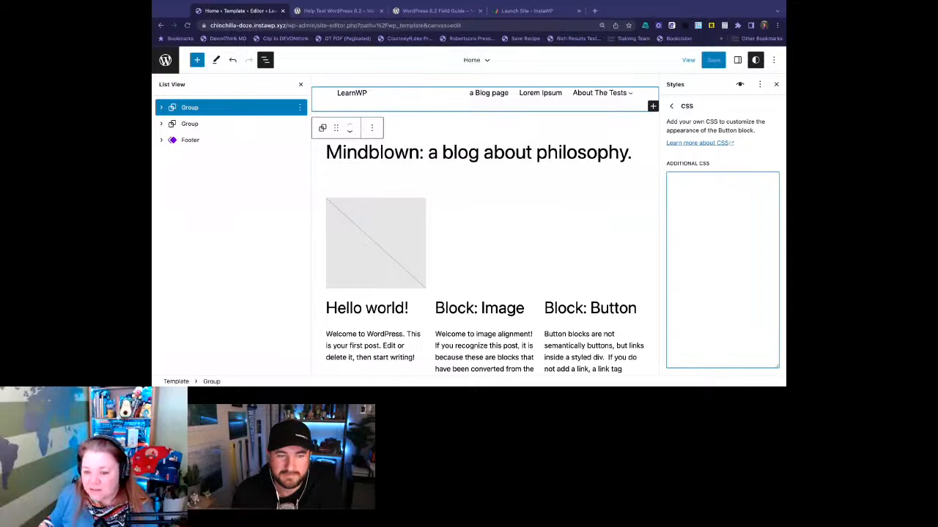
pyautogui.press('super+Tab')
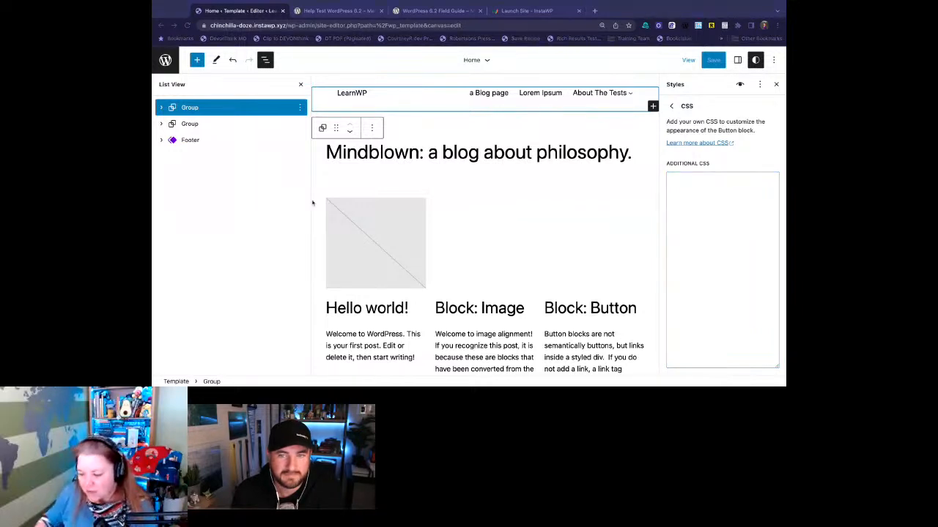
pyautogui.press('super+Tab')
pyautogui.click(673, 107)
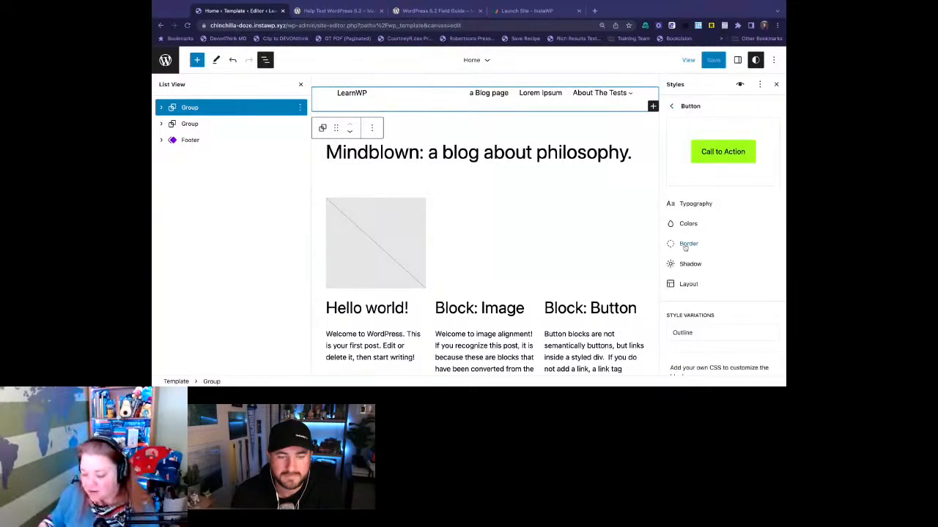
# - Try several shadow presets on the Button block, ending with the light grey hard-edged one
pyautogui.scroll(-1, 685, 247)
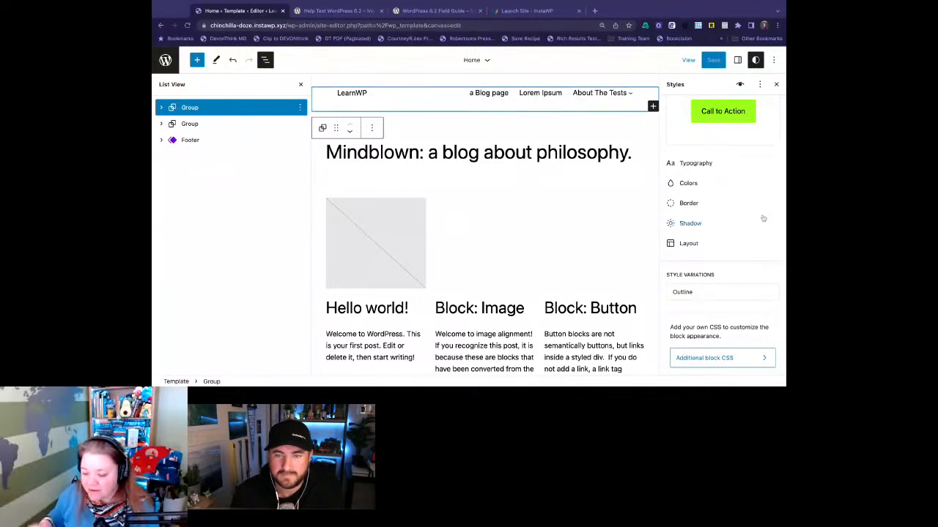
pyautogui.click(693, 227)
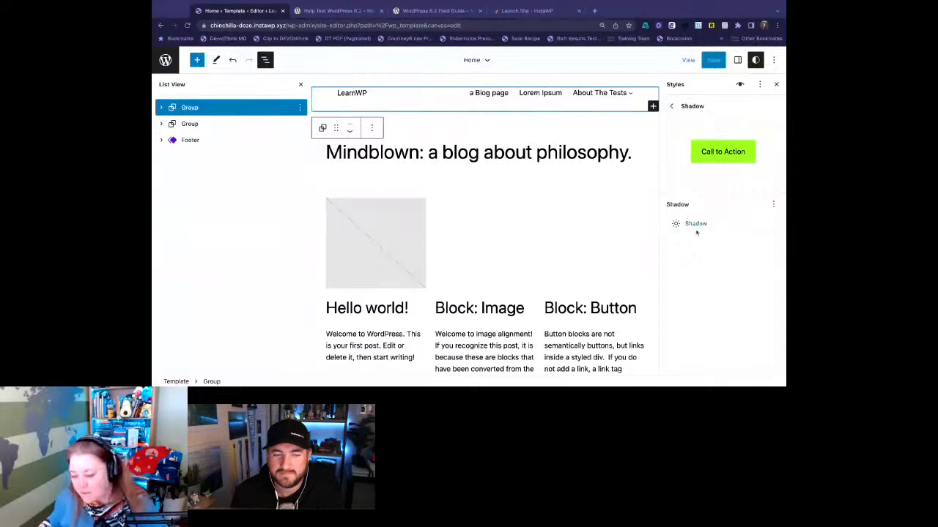
pyautogui.click(696, 224)
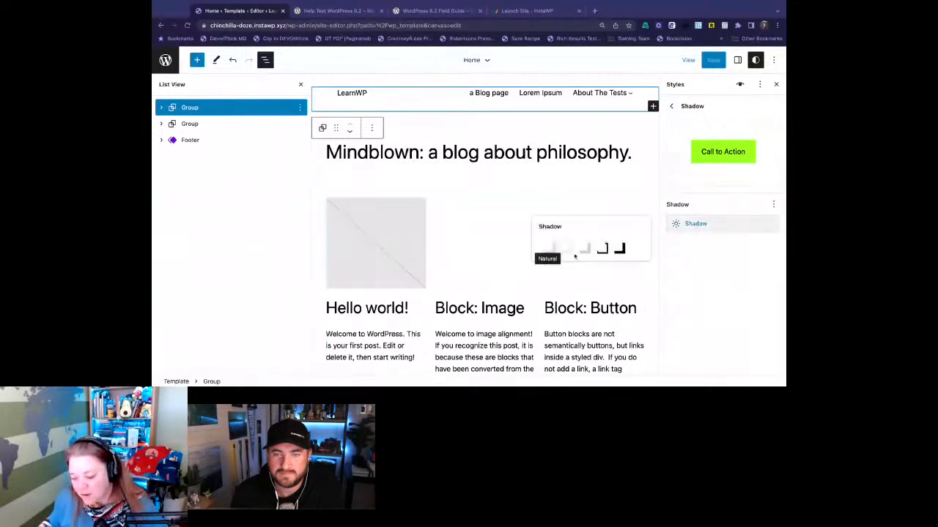
pyautogui.click(584, 249)
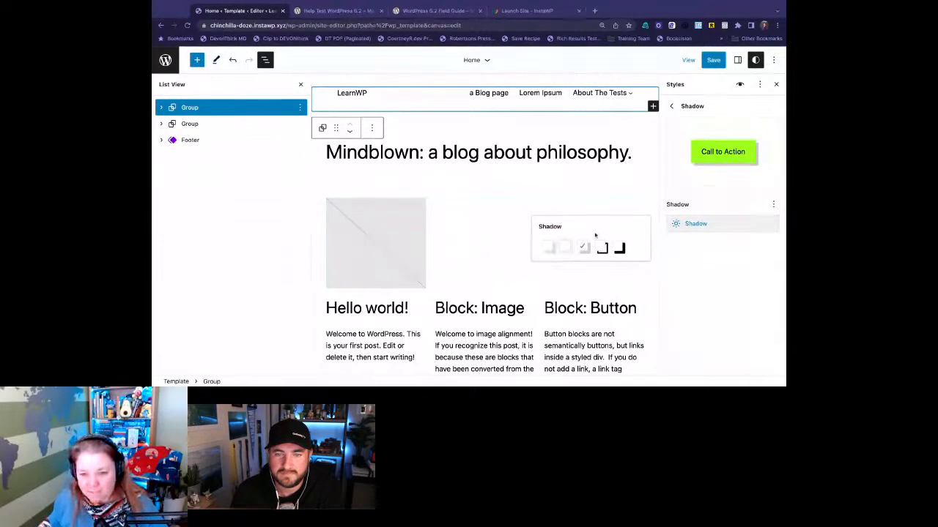
pyautogui.click(619, 248)
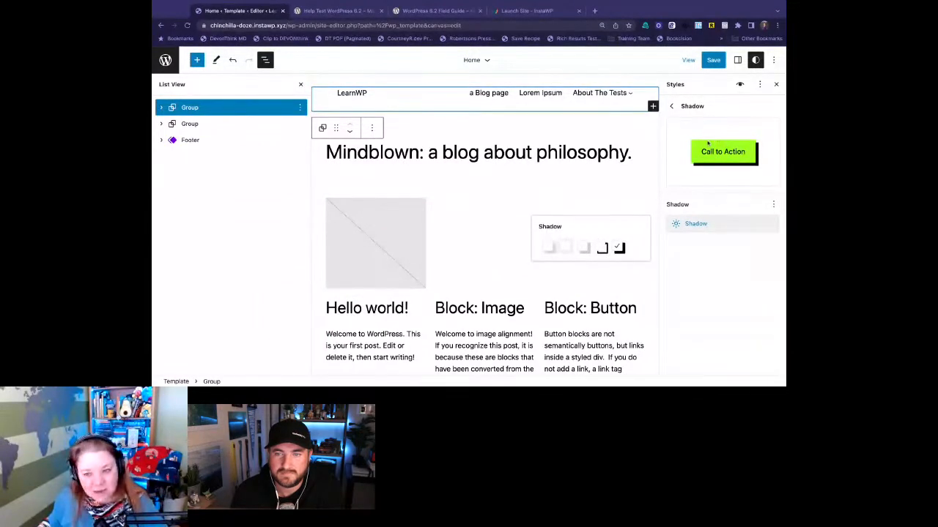
pyautogui.click(564, 247)
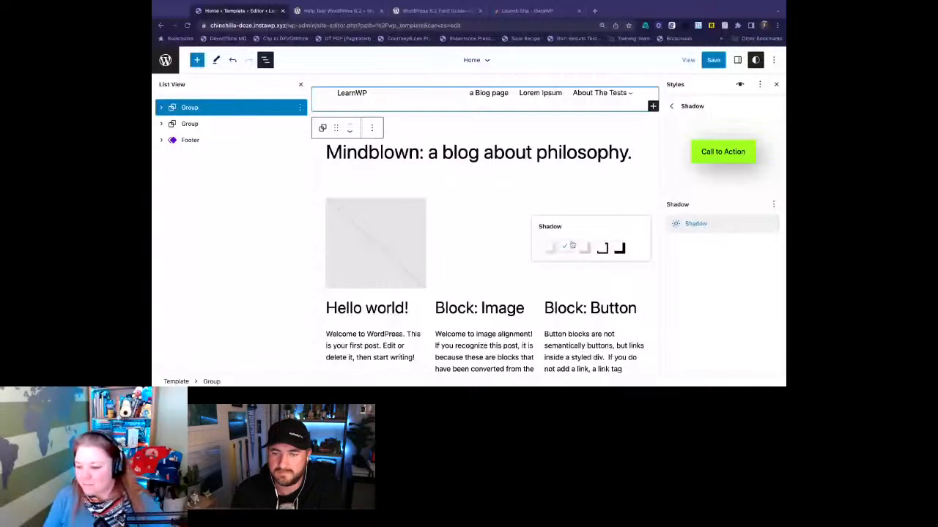
pyautogui.click(583, 247)
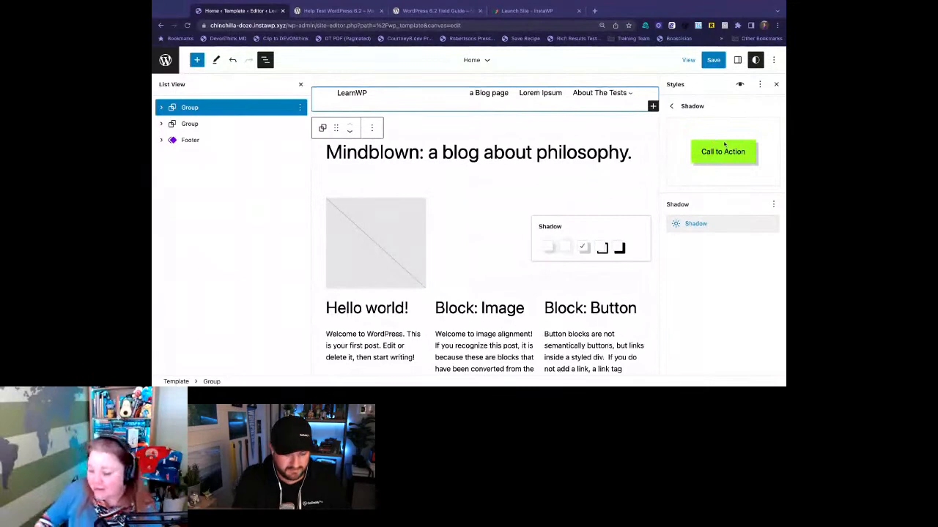
# - Open the Style Book and examine its Text, Media and Design block samples
pyautogui.click(740, 85)
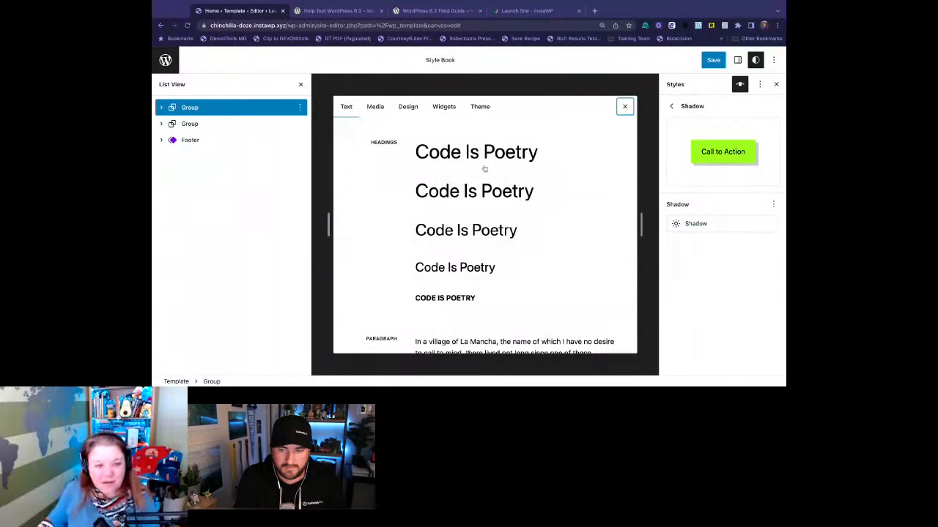
pyautogui.scroll(-2, 469, 165)
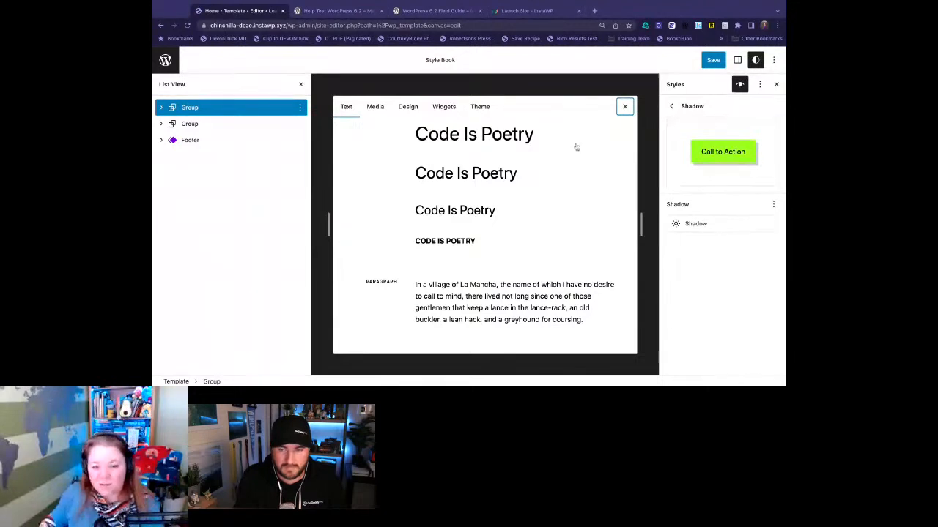
pyautogui.scroll(-5, 566, 172)
pyautogui.scroll(-5, 567, 171)
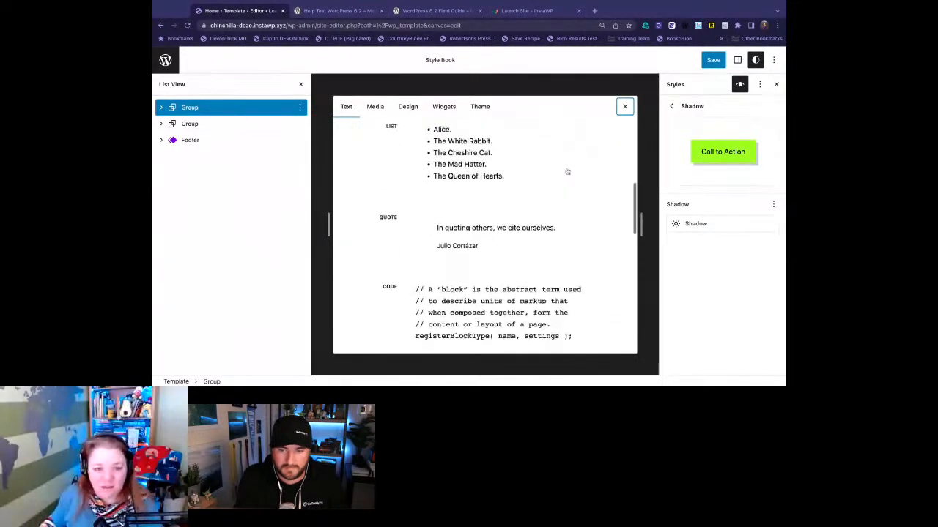
pyautogui.scroll(-3, 566, 172)
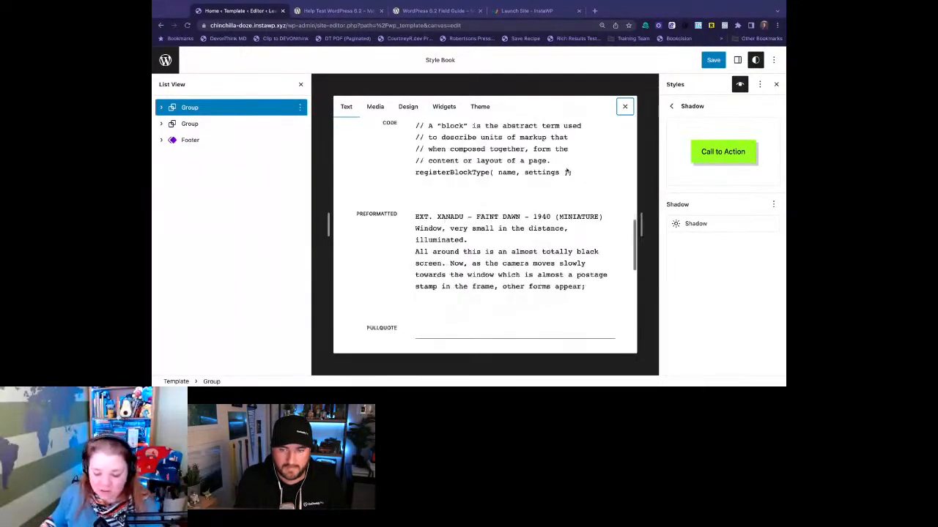
pyautogui.scroll(8, 566, 172)
pyautogui.click(375, 106)
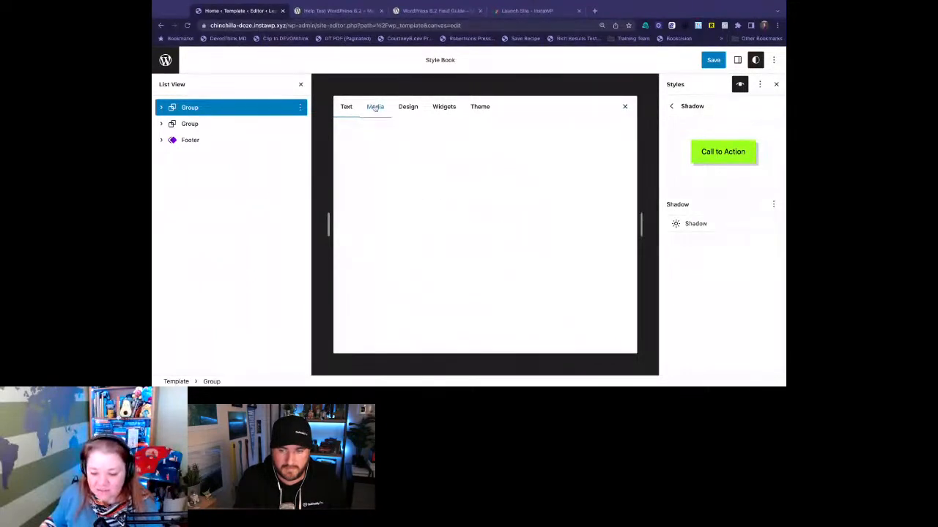
pyautogui.click(409, 107)
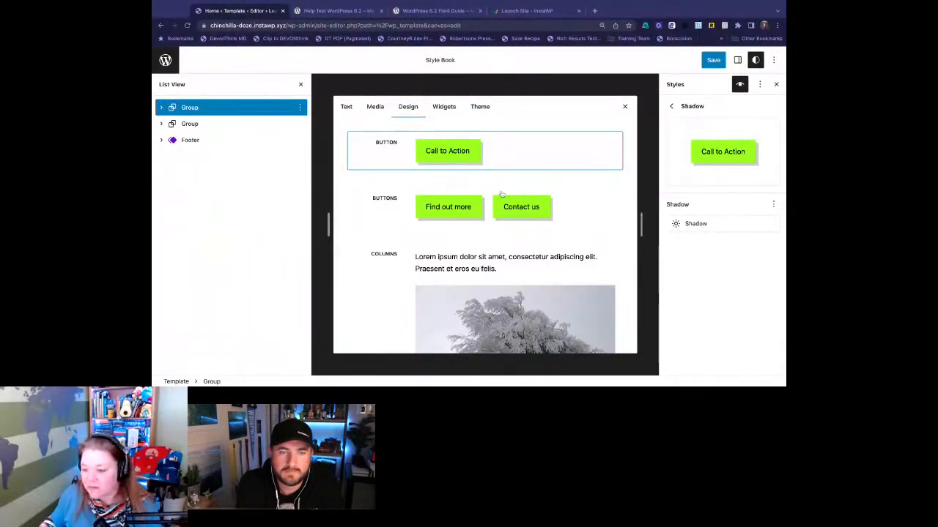
# - Apply the solid black offset shadow preset to the Button block and return to the list of blocks
pyautogui.click(733, 226)
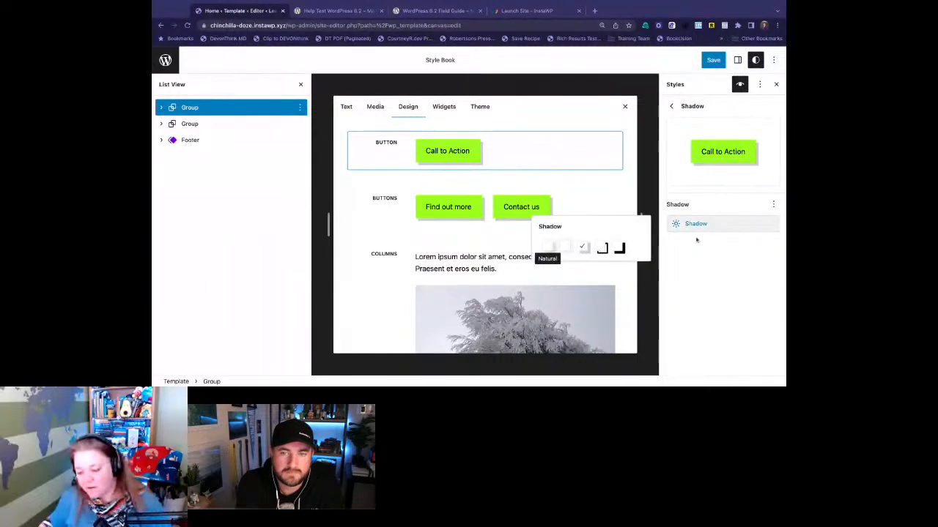
pyautogui.click(619, 248)
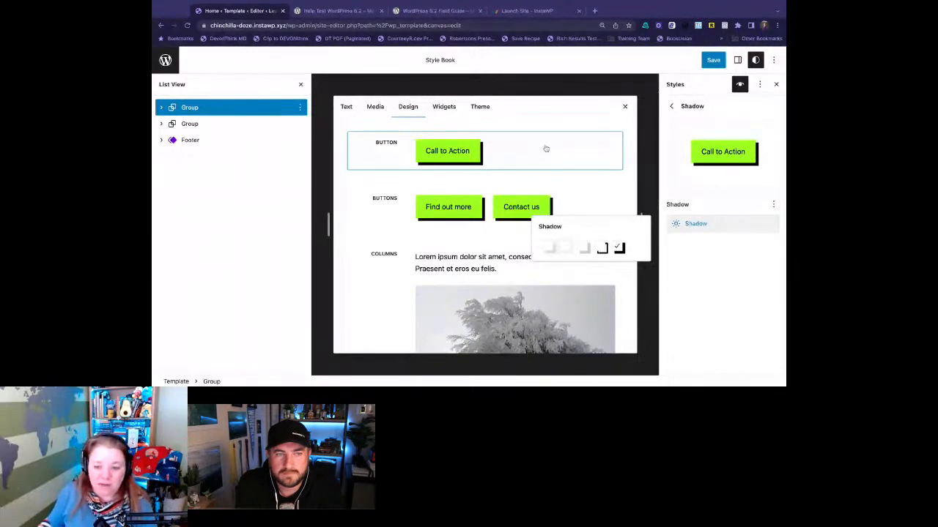
pyautogui.click(673, 107)
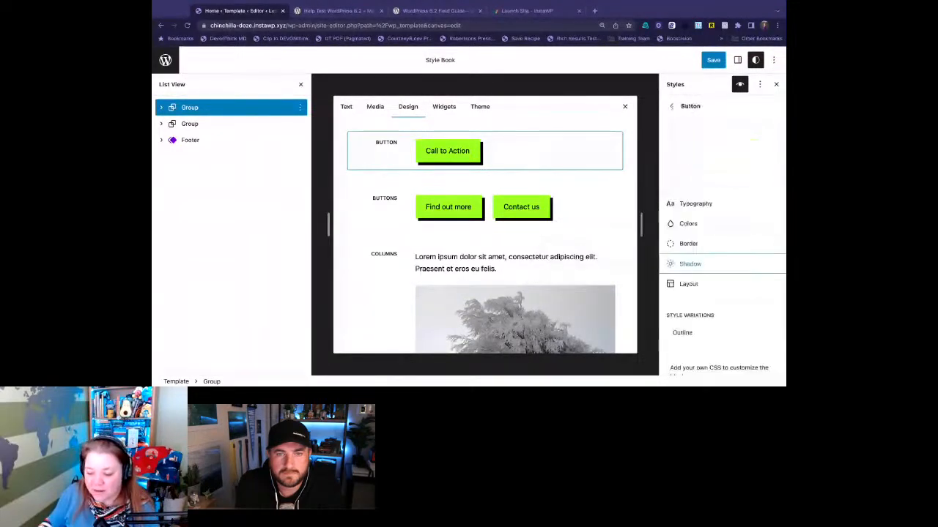
pyautogui.click(672, 107)
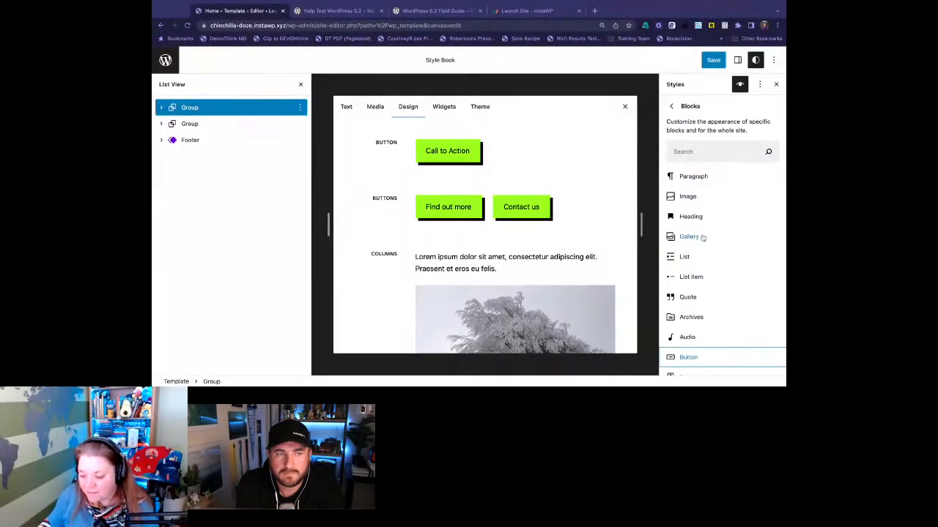
# - Show the Style Book's text samples and open the Heading block's color settings
pyautogui.click(349, 106)
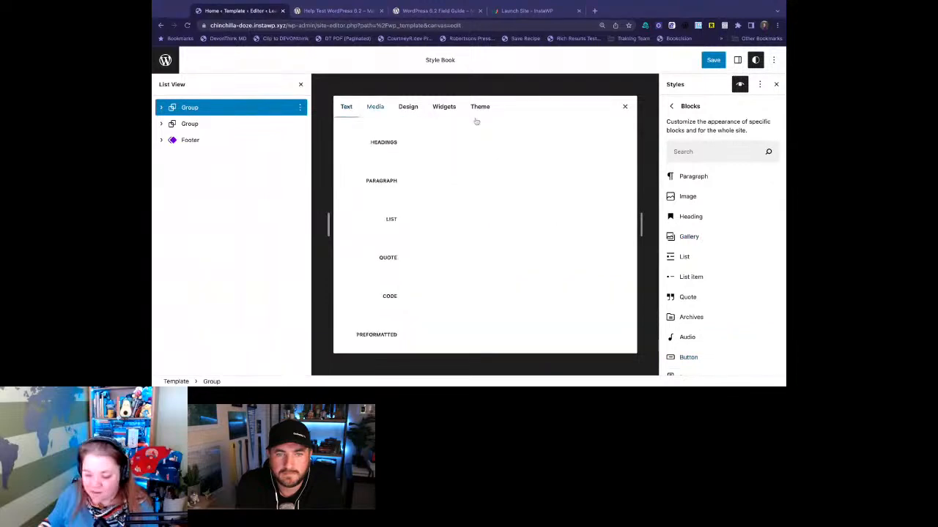
pyautogui.click(690, 216)
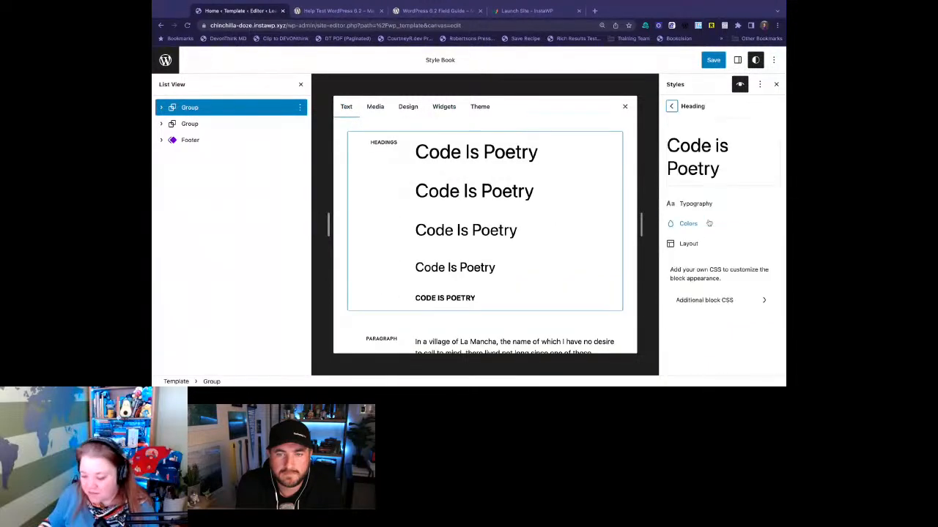
pyautogui.click(693, 227)
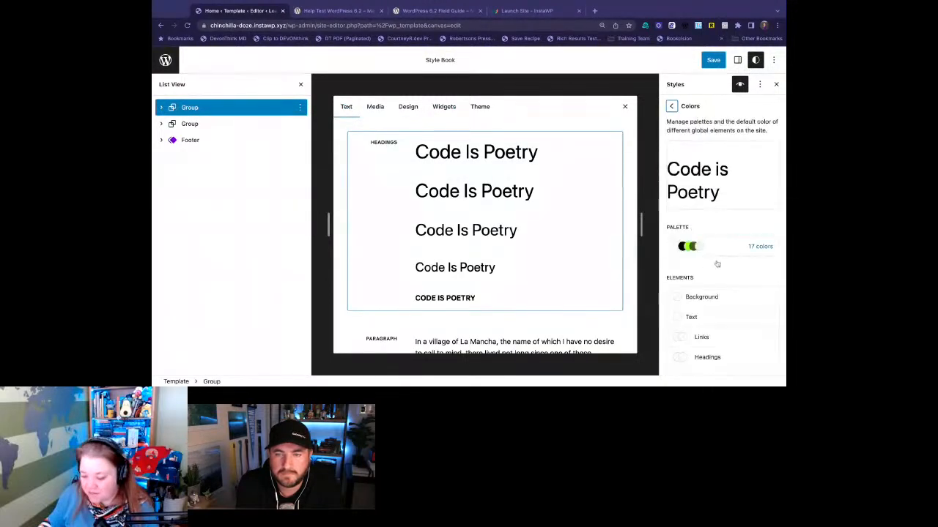
# - Inspect the dark green theme color and the vivid green default color in the Heading block's palette, and return to its color settings
pyautogui.click(722, 252)
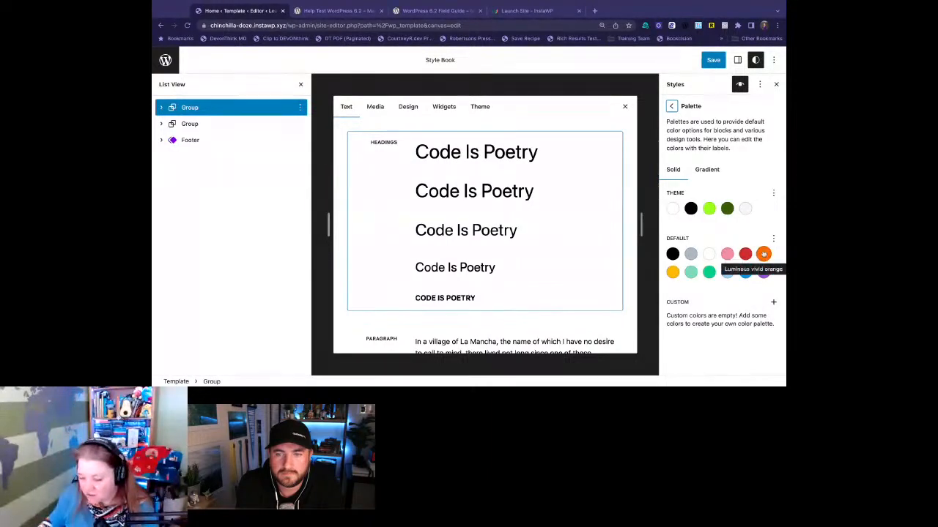
pyautogui.click(727, 209)
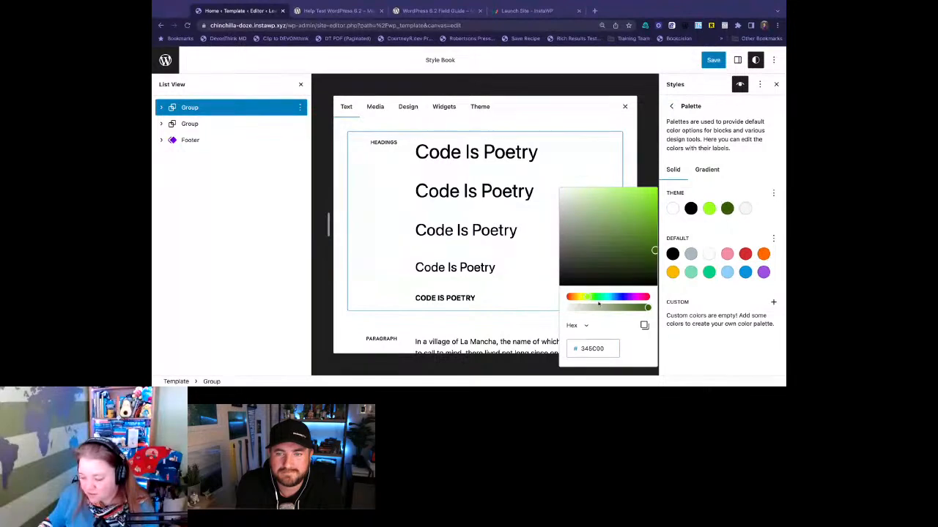
pyautogui.click(726, 210)
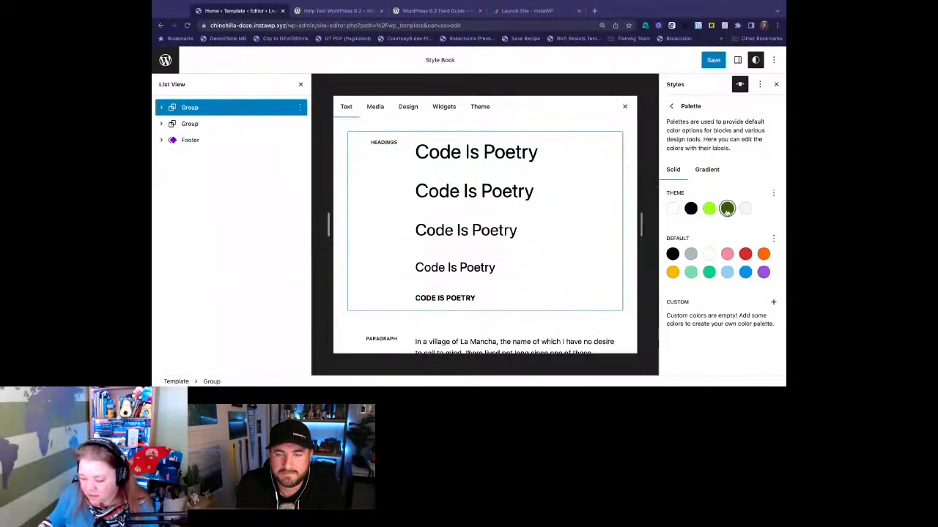
pyautogui.click(727, 210)
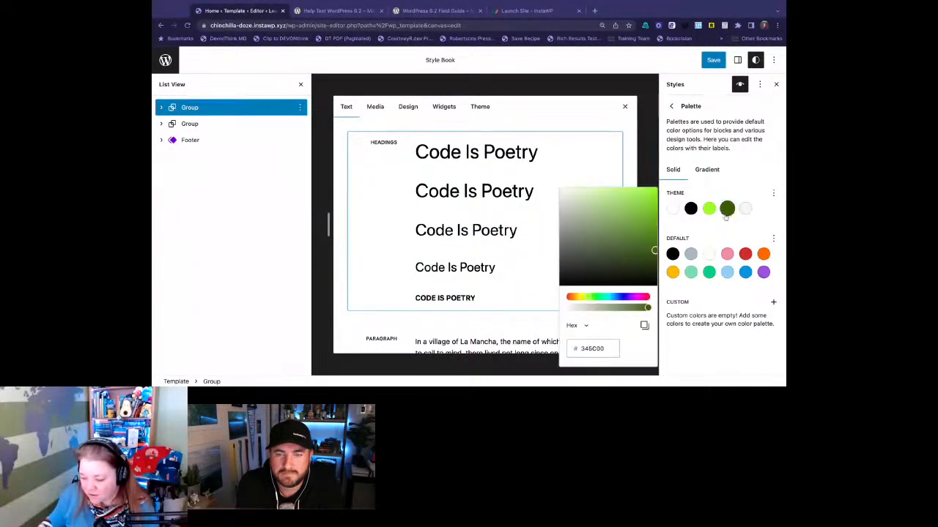
pyautogui.click(707, 273)
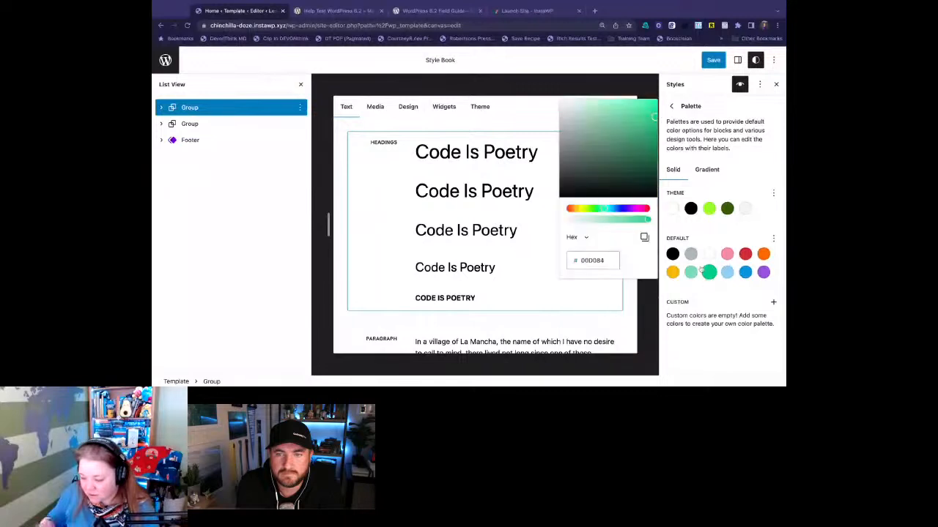
pyautogui.click(606, 260)
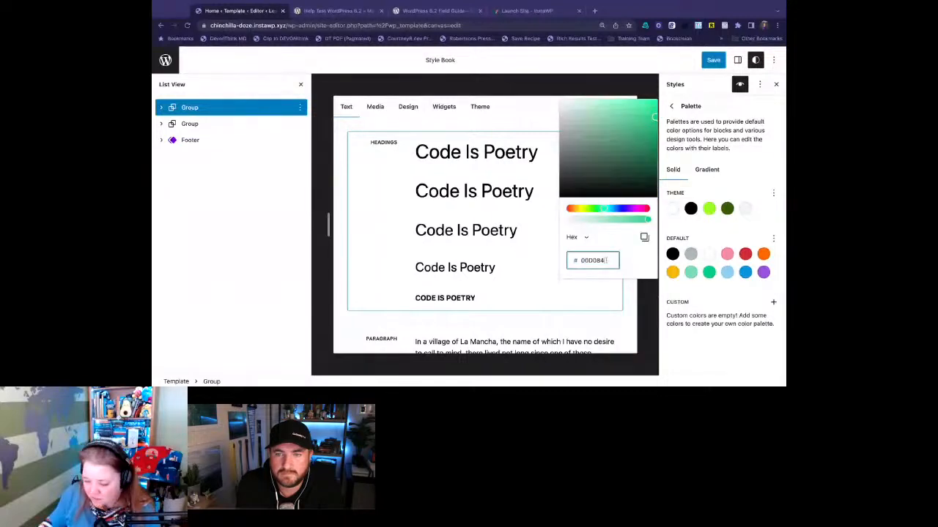
pyautogui.click(711, 148)
pyautogui.click(671, 108)
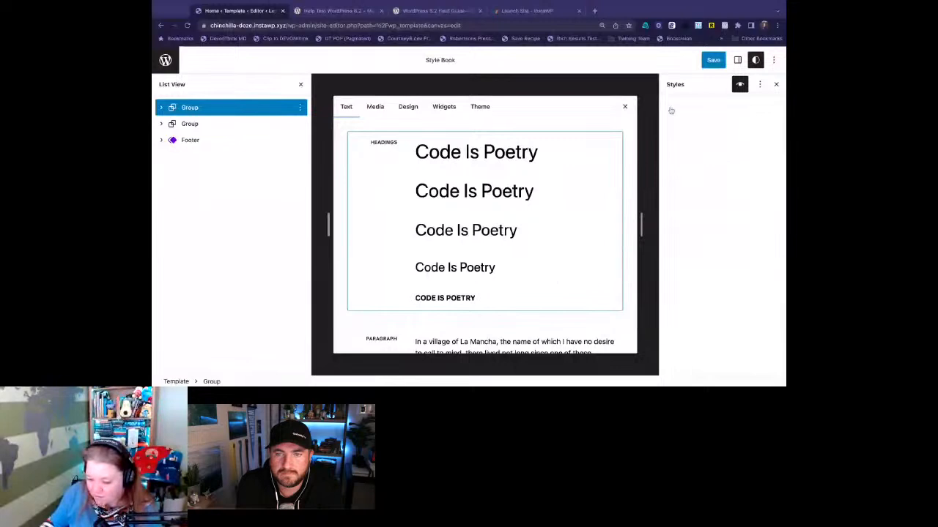
# - Set the Heading block's default link color to the Secondary theme color 345C00 and return to its color settings
pyautogui.click(715, 340)
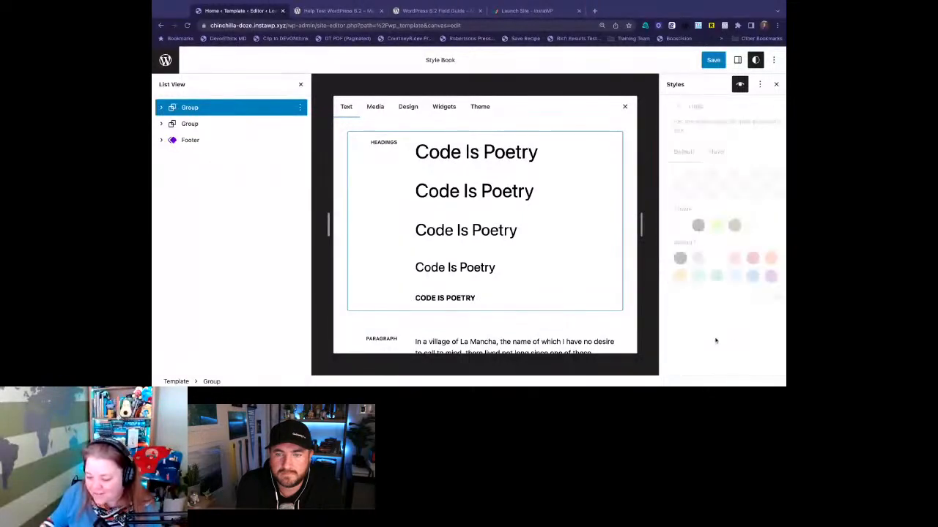
pyautogui.click(727, 225)
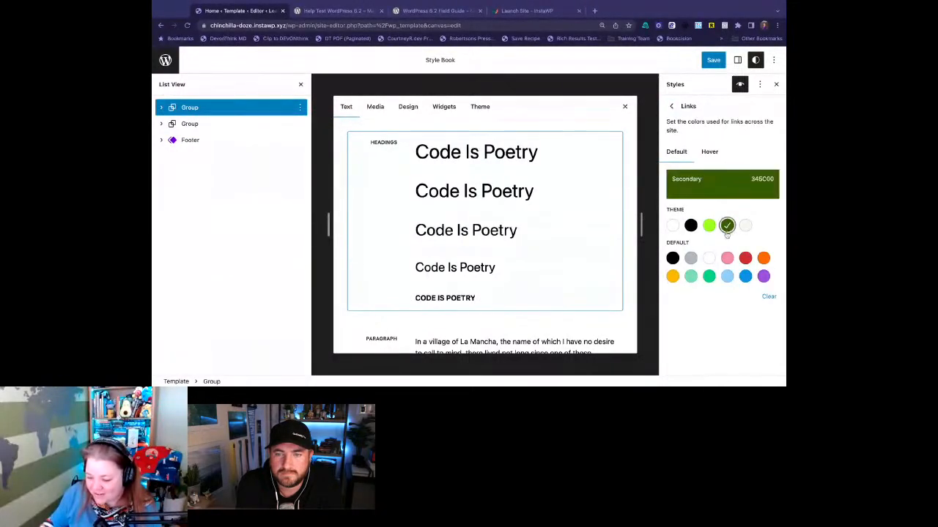
pyautogui.click(671, 106)
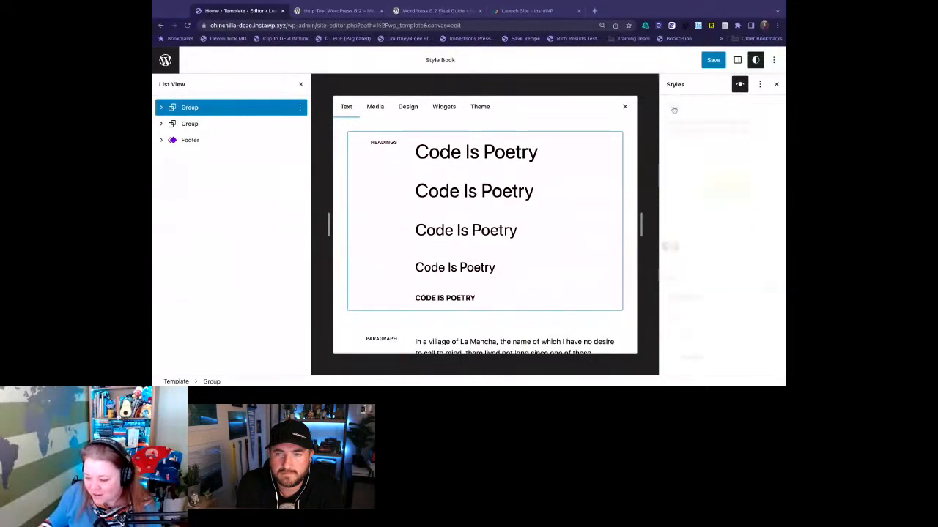
# - Set the Heading block's default text color to the Secondary theme color 345C00 and return to its color settings
pyautogui.click(693, 316)
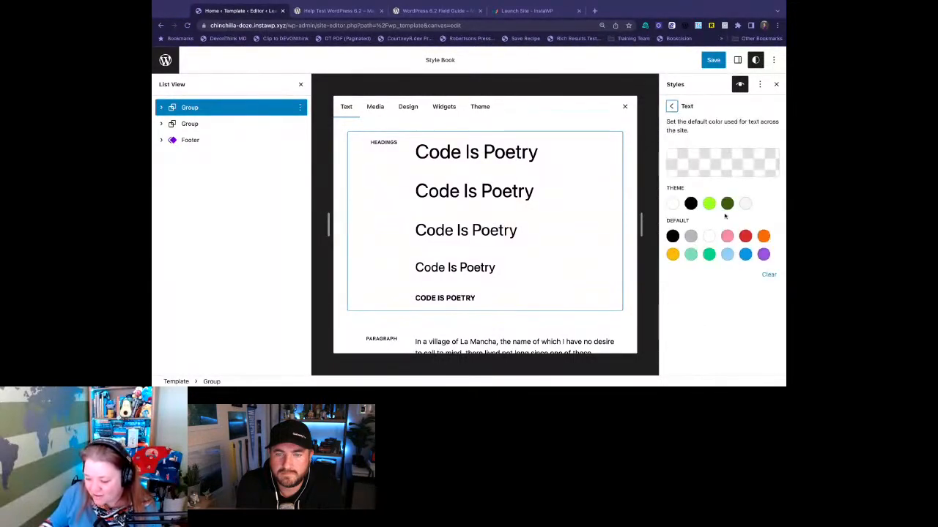
pyautogui.click(727, 203)
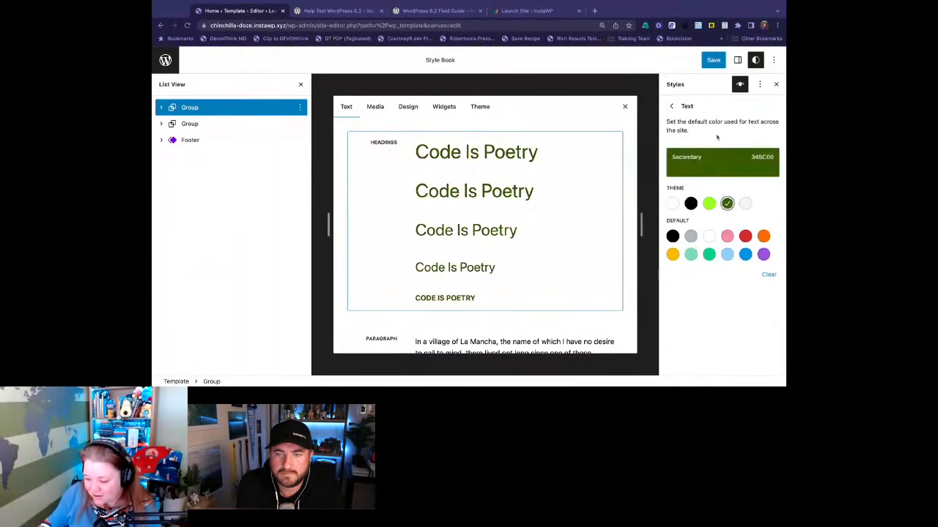
pyautogui.click(671, 106)
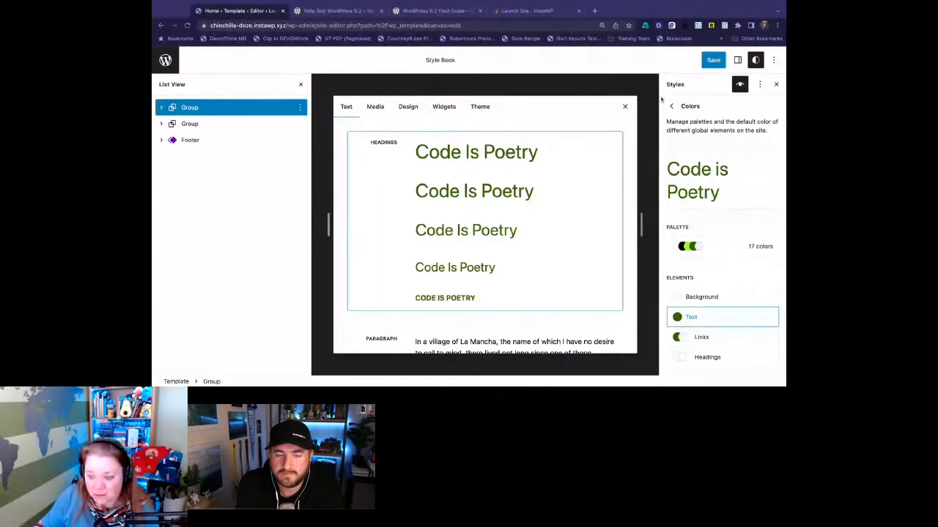
# - Review the Help Test WordPress 6.2 post from the Browse Mode section through to Sticky Positioning for features to test
pyautogui.click(355, 11)
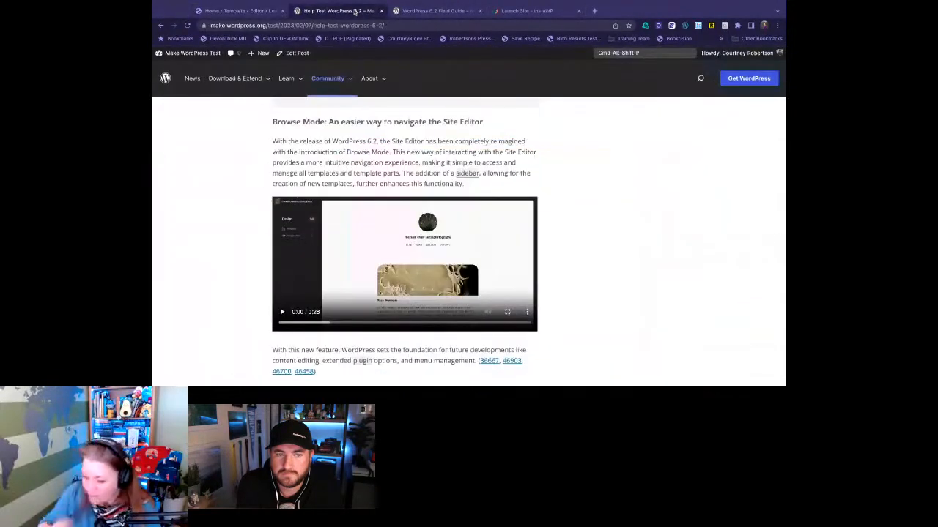
pyautogui.scroll(-3, 604, 201)
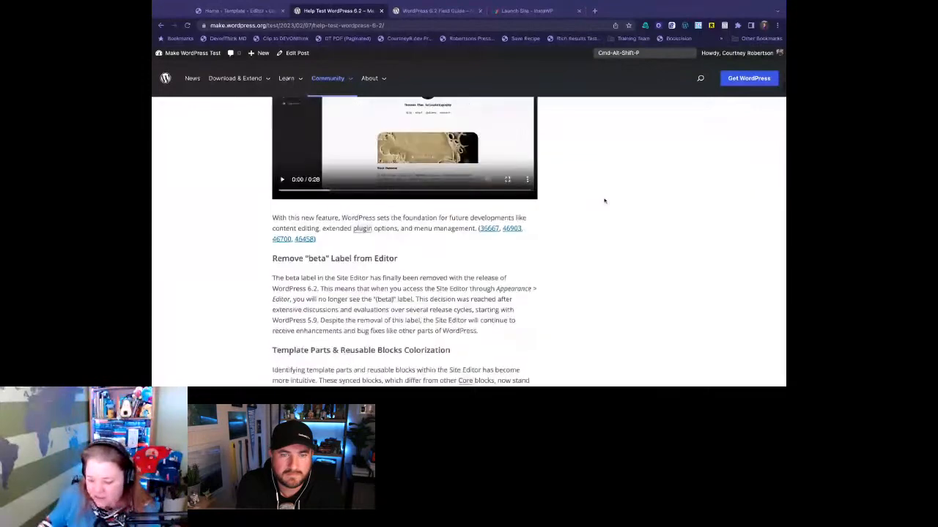
pyautogui.scroll(-6, 604, 201)
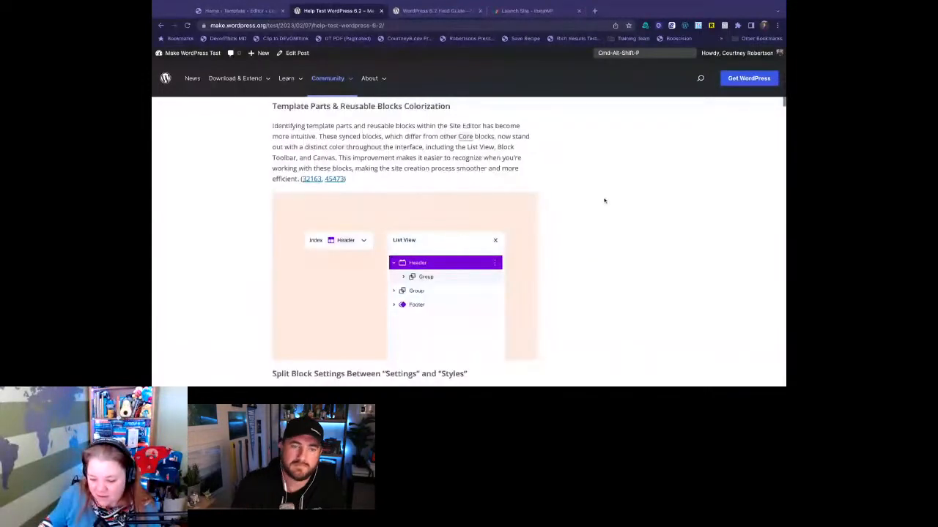
pyautogui.scroll(-3, 506, 247)
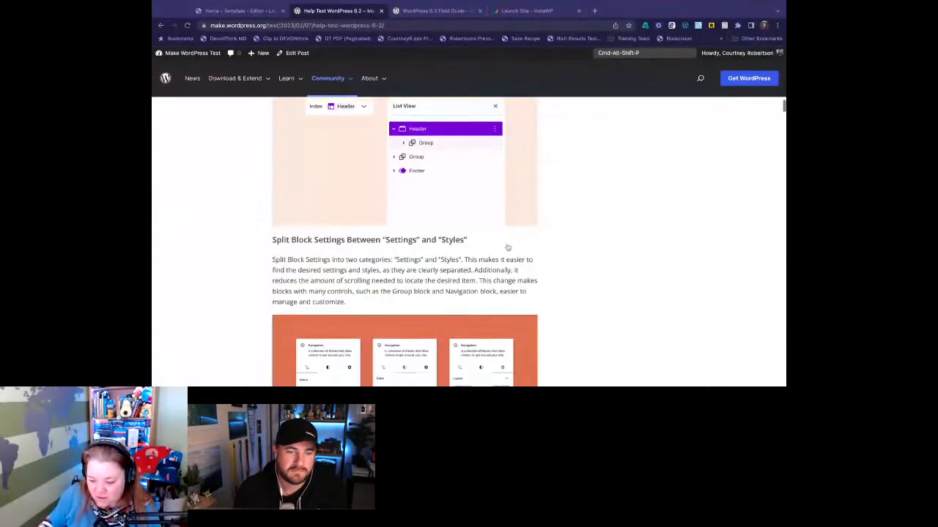
pyautogui.scroll(-1, 508, 248)
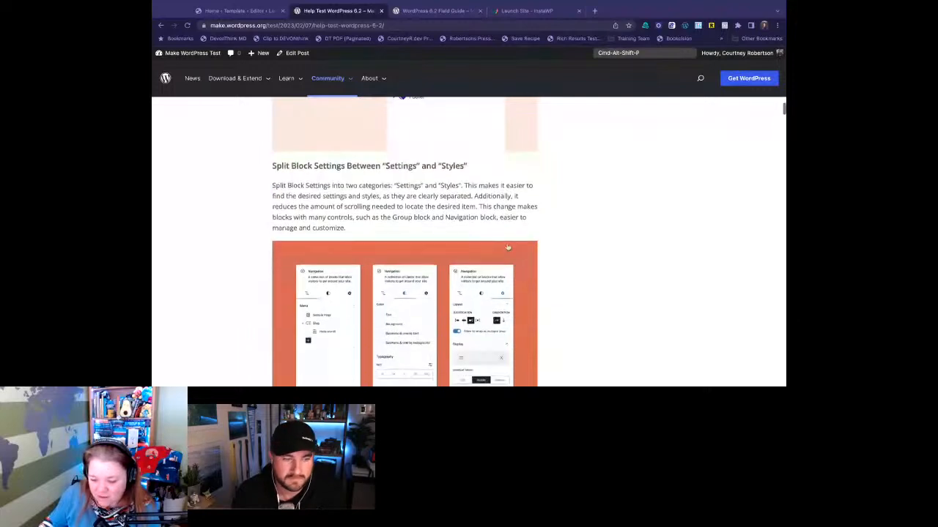
pyautogui.scroll(-3, 507, 248)
pyautogui.scroll(-3, 508, 248)
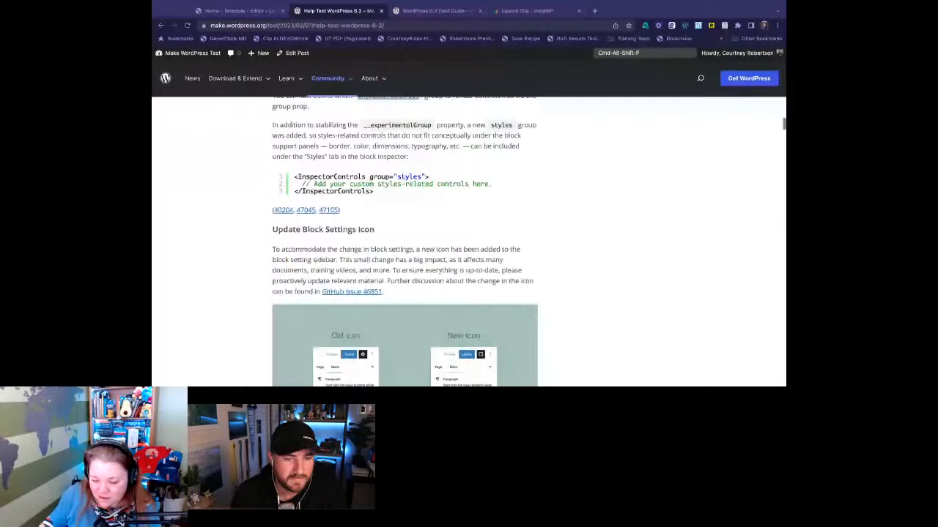
pyautogui.scroll(-4, 490, 243)
pyautogui.scroll(-1, 490, 243)
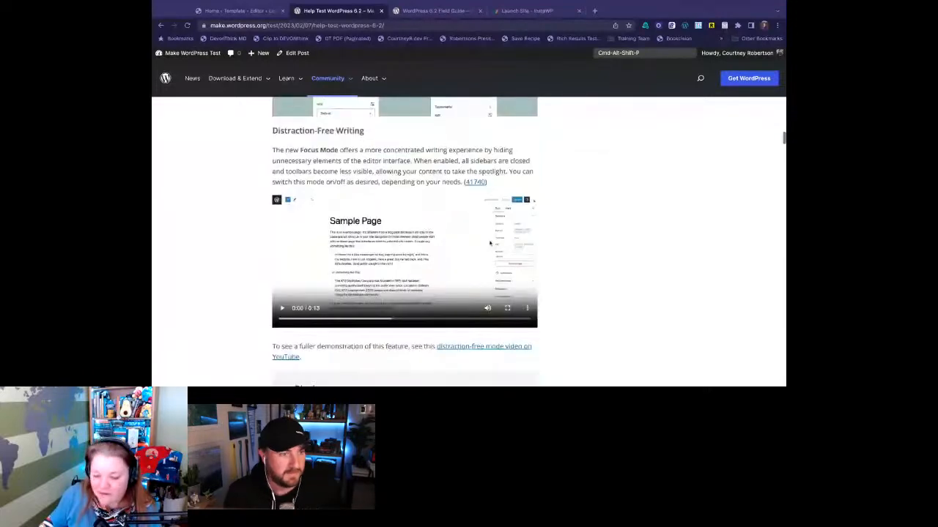
pyautogui.scroll(-5, 490, 243)
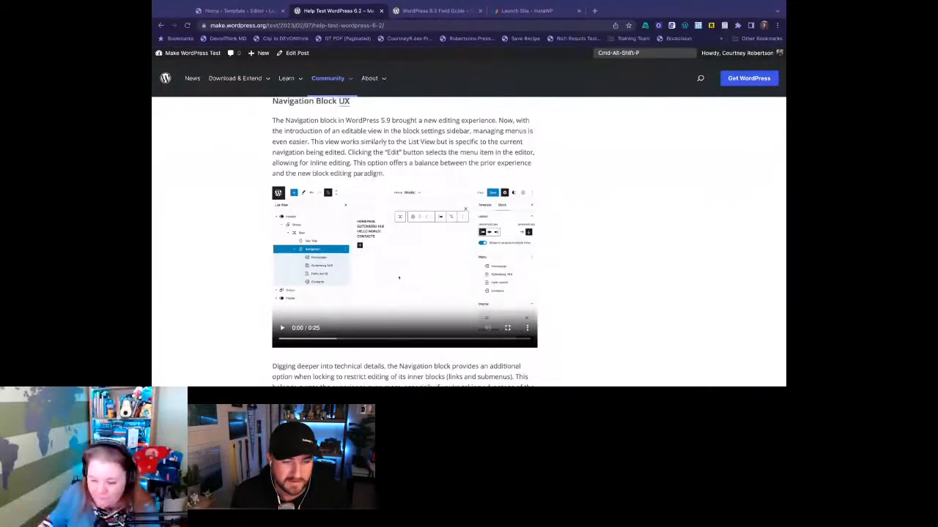
pyautogui.scroll(-10, 398, 277)
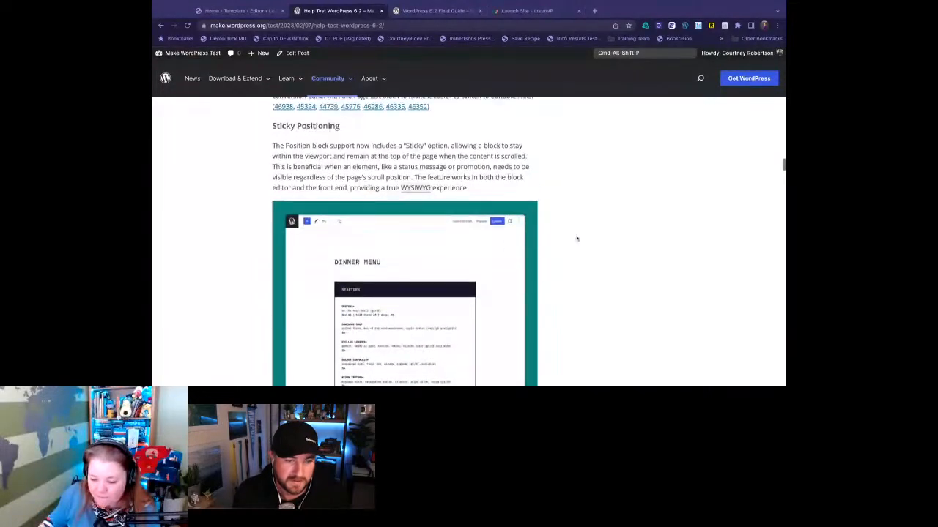
# - Return to the site editor and save the Custom Styles changes to the site's global styles
pyautogui.click(228, 11)
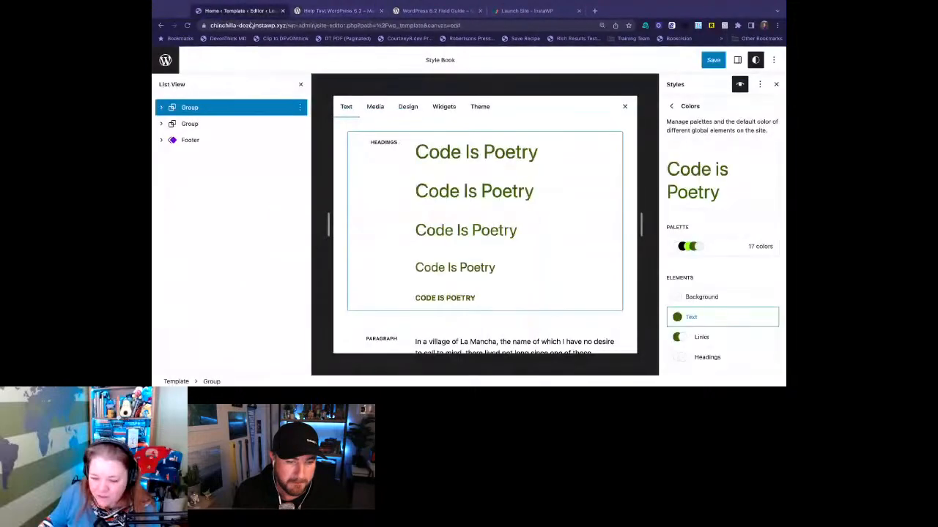
pyautogui.click(714, 60)
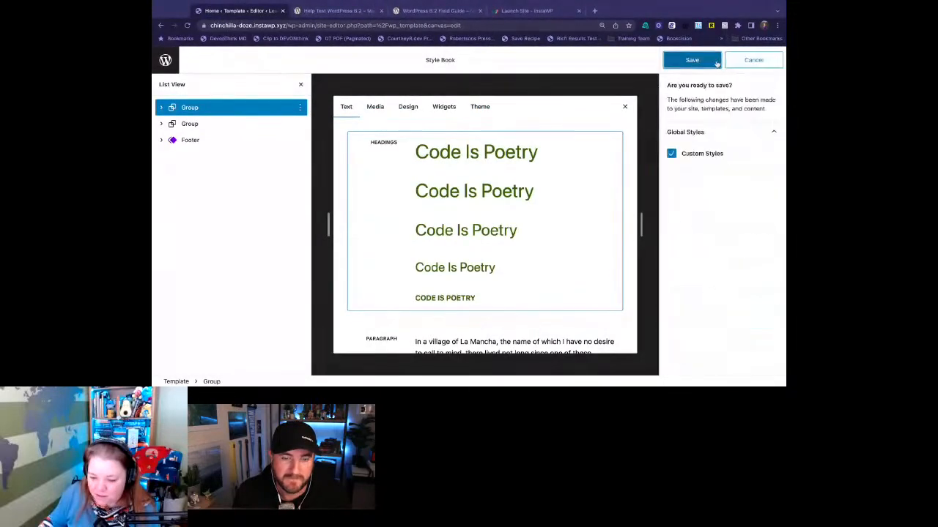
pyautogui.click(693, 60)
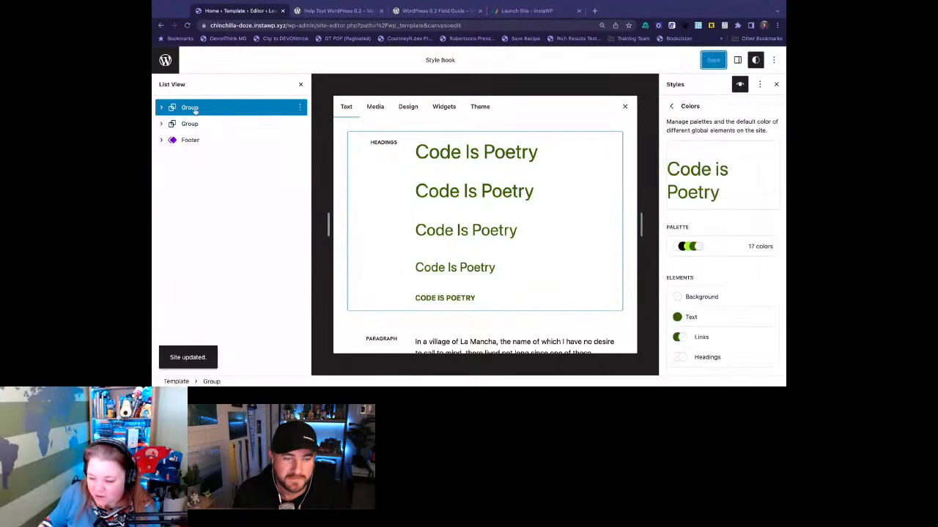
# - Leave the Home template and open the Footer template part for editing
pyautogui.click(161, 107)
pyautogui.click(165, 60)
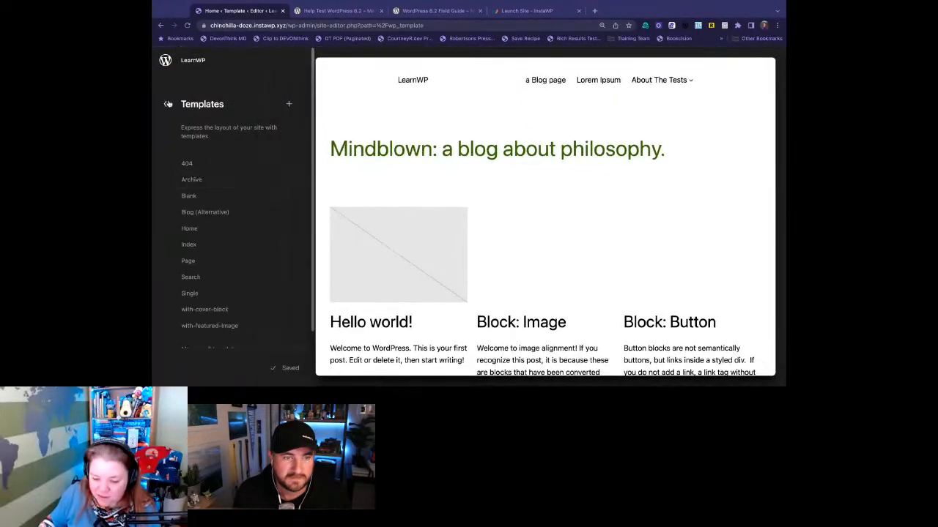
pyautogui.click(173, 104)
pyautogui.click(248, 186)
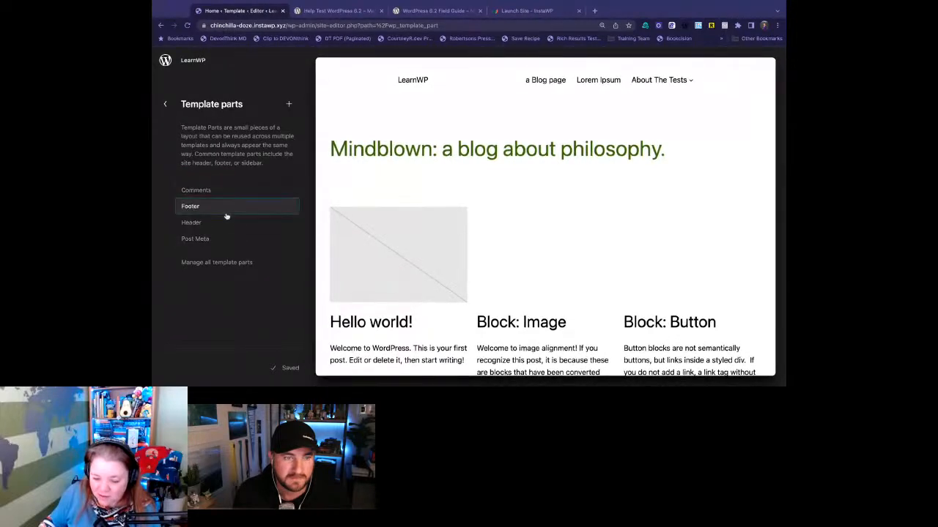
pyautogui.click(224, 209)
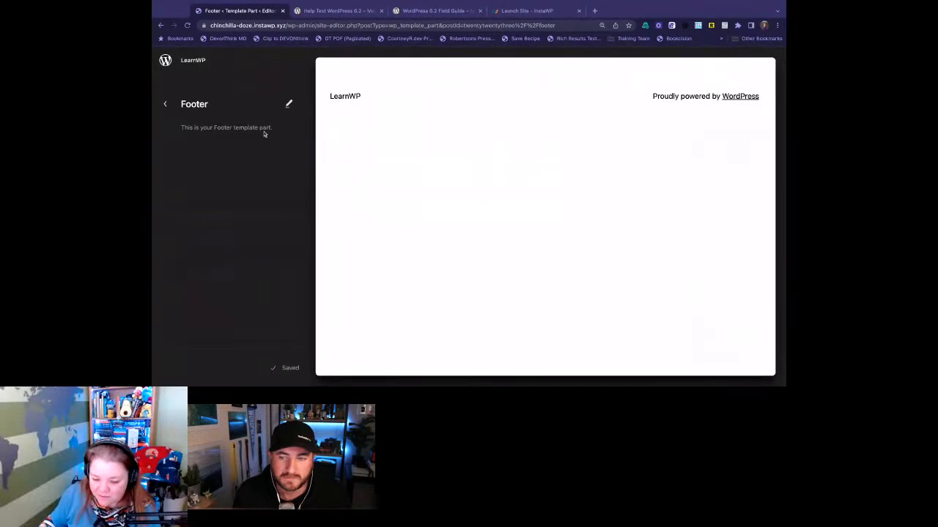
pyautogui.click(289, 104)
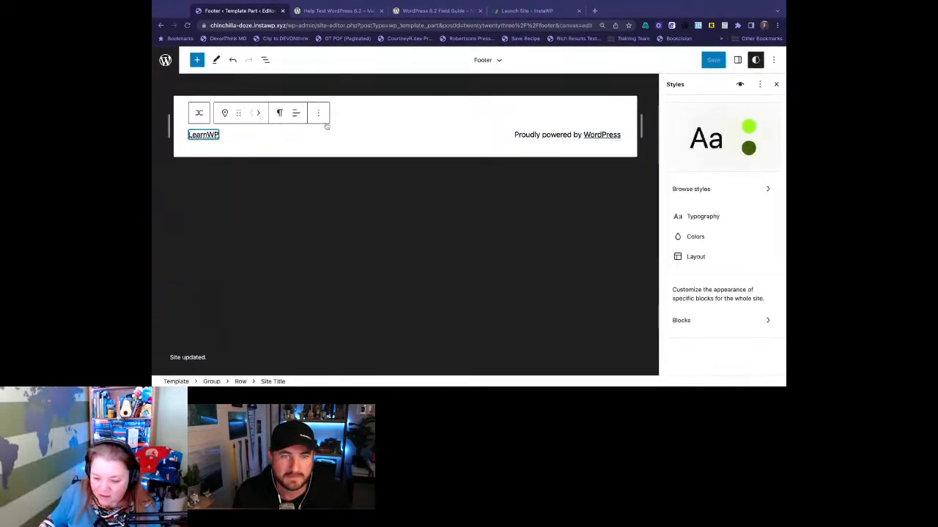
# - Search the blocks that can be added to the footer row for "wid"
pyautogui.click(420, 135)
pyautogui.click(237, 141)
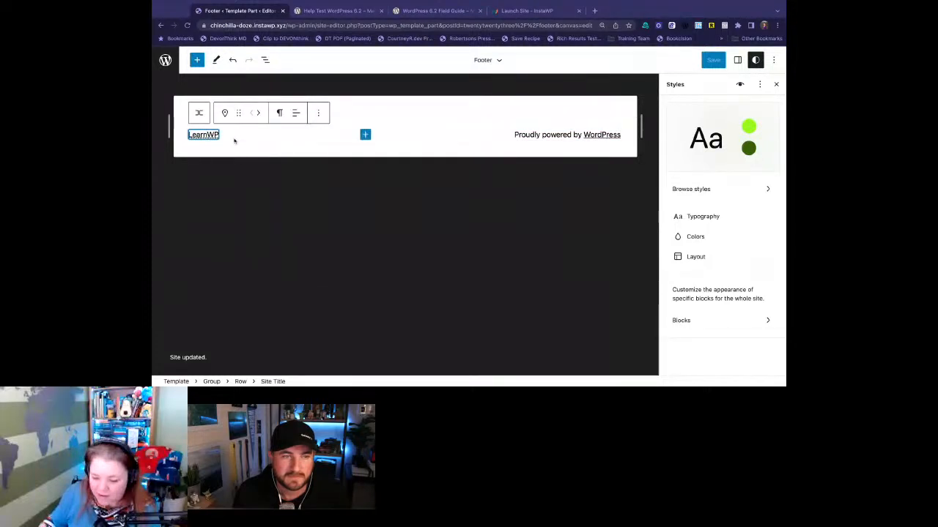
pyautogui.click(359, 135)
pyautogui.click(365, 134)
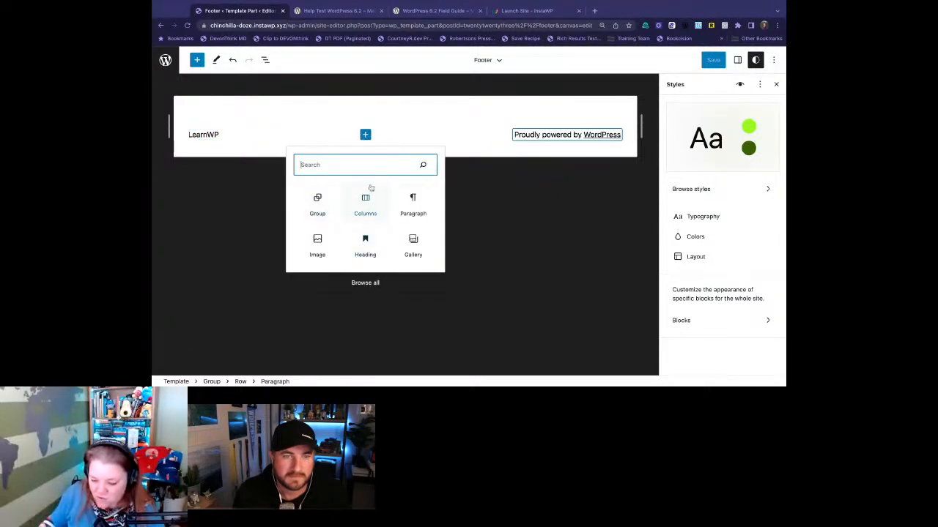
pyautogui.write('wid')
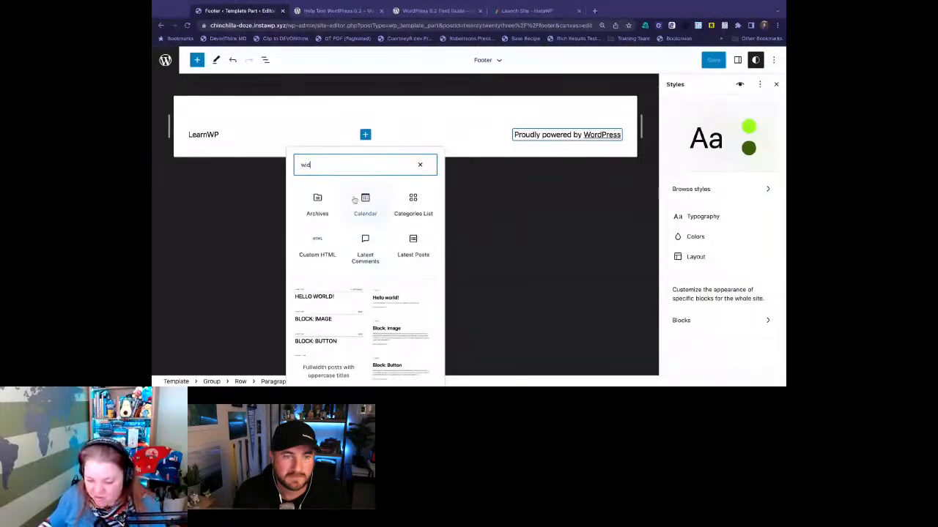
pyautogui.click(365, 134)
# - Insert a Columns block with the 50 / 50 layout between the site title and the credit paragraph in the footer row
pyautogui.click(365, 135)
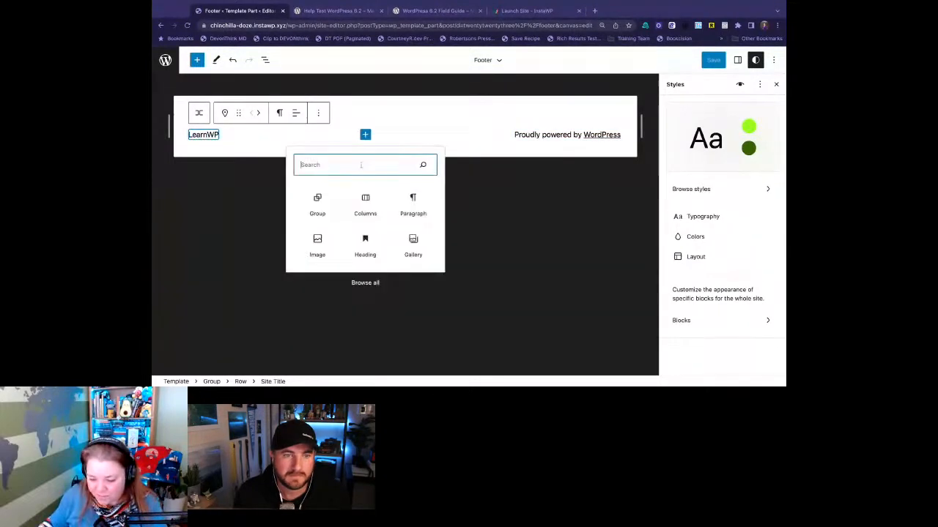
pyautogui.click(356, 203)
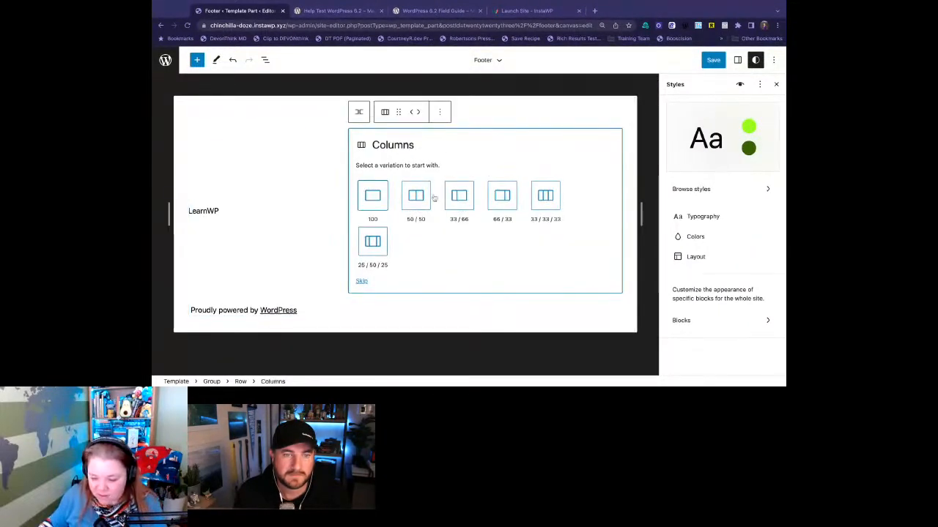
pyautogui.click(416, 196)
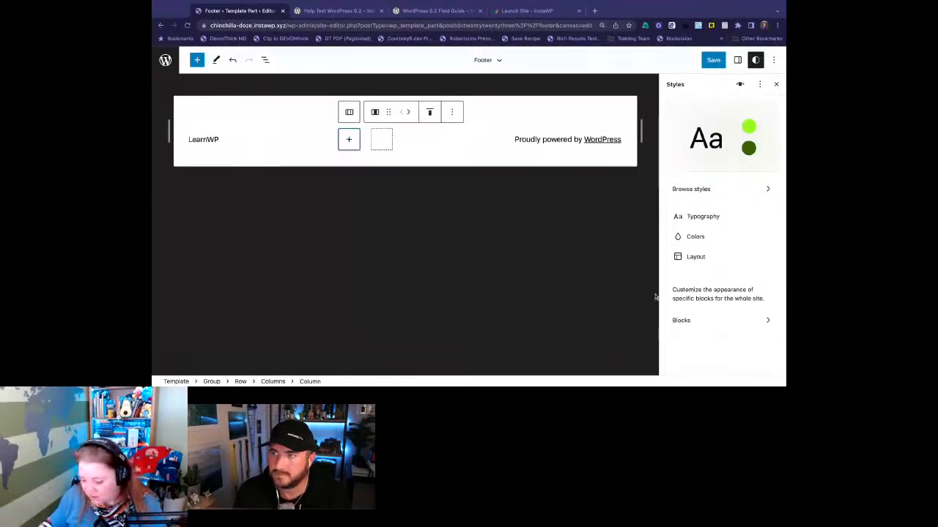
pyautogui.click(349, 139)
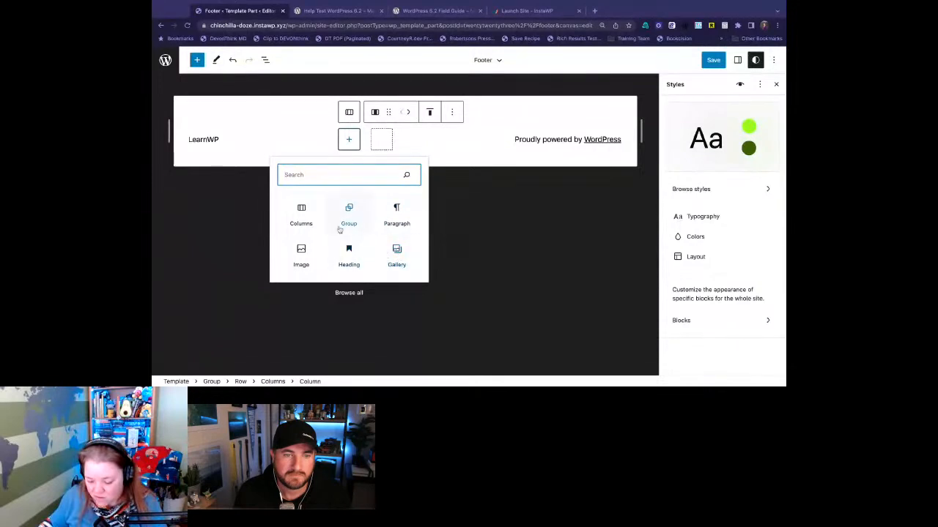
pyautogui.click(197, 60)
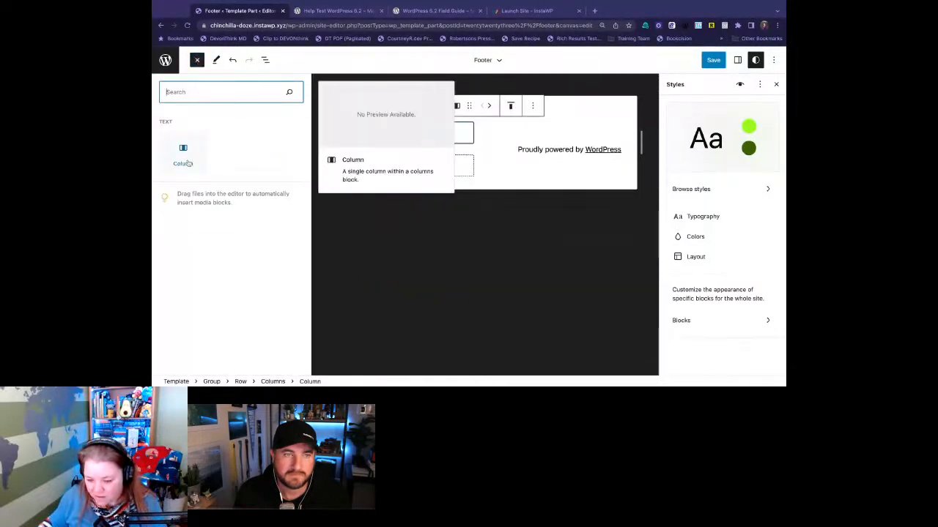
pyautogui.click(198, 62)
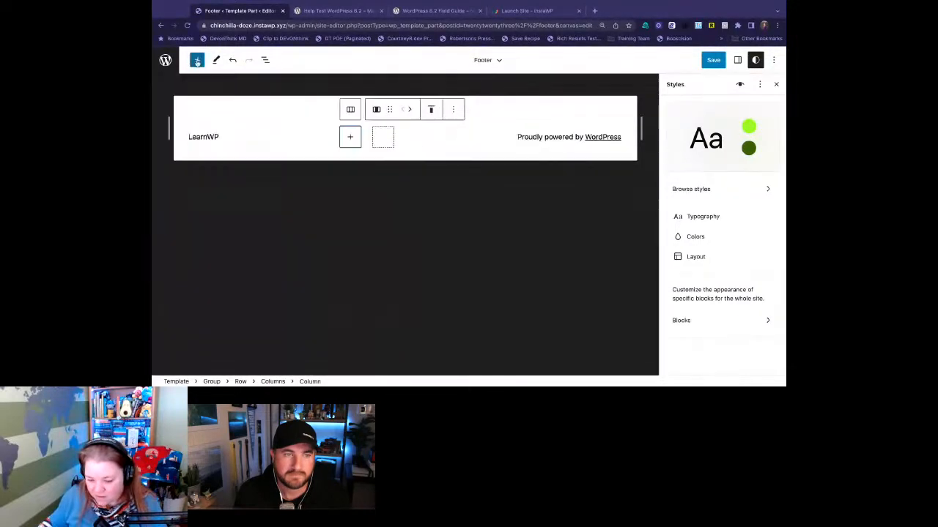
# - Add a paragraph reading "hi" to the first column of the footer's Columns block
pyautogui.click(353, 136)
pyautogui.click(397, 212)
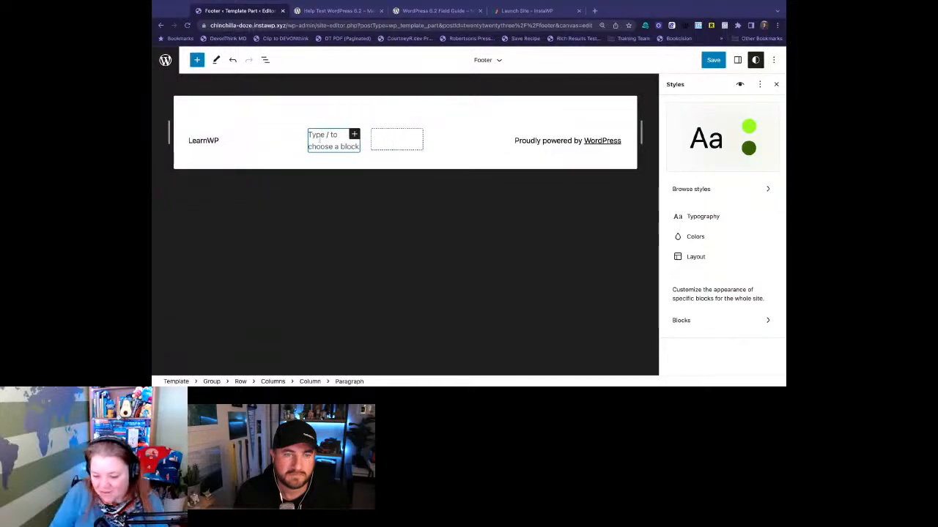
pyautogui.write('hi')
# - Save the changes to the Footer template part
pyautogui.click(522, 139)
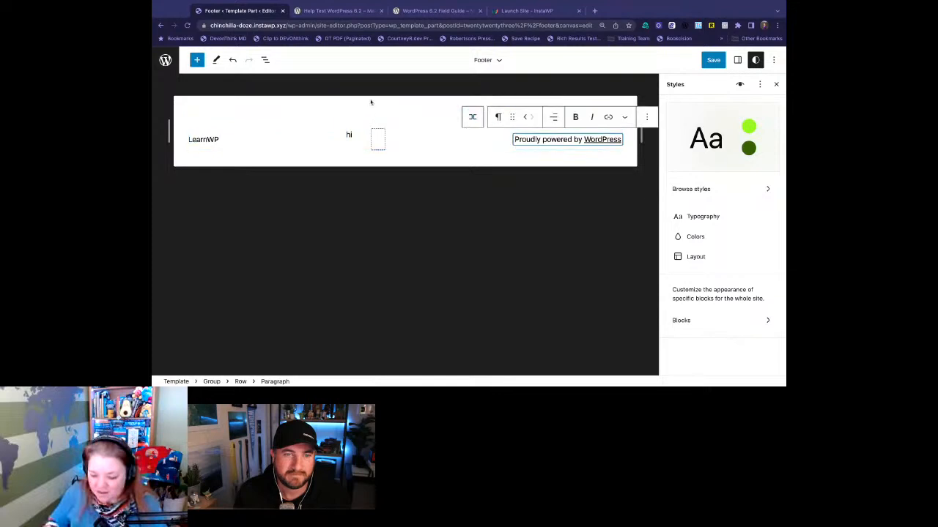
pyautogui.click(713, 63)
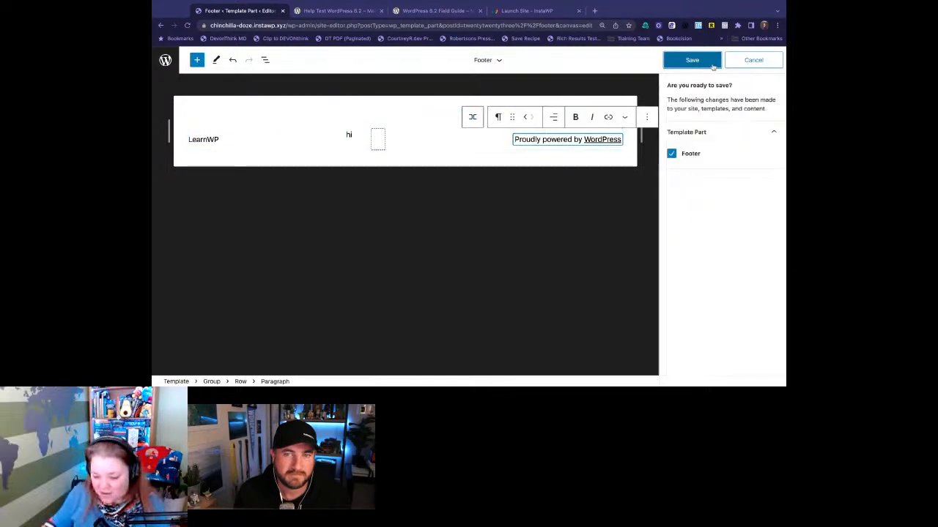
pyautogui.click(713, 66)
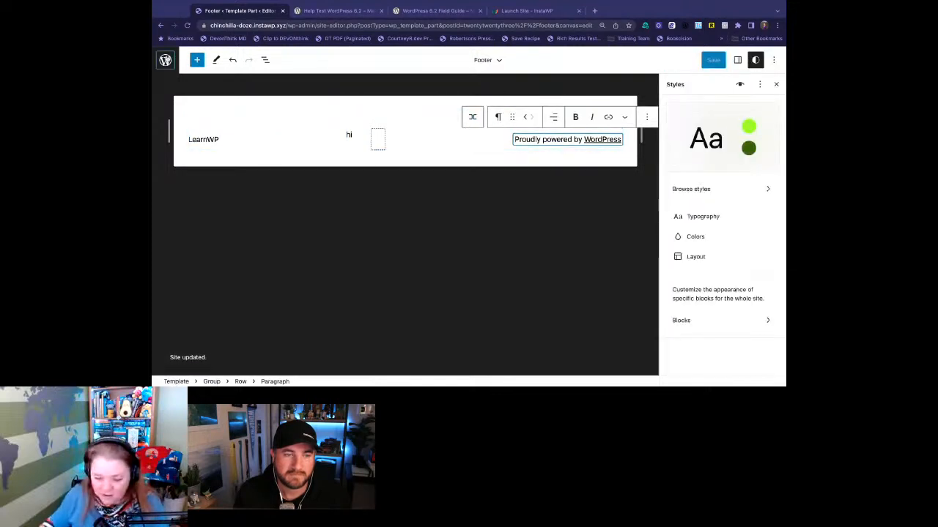
# - Leave the Footer template part and open the site's list of templates
pyautogui.click(165, 59)
pyautogui.click(168, 104)
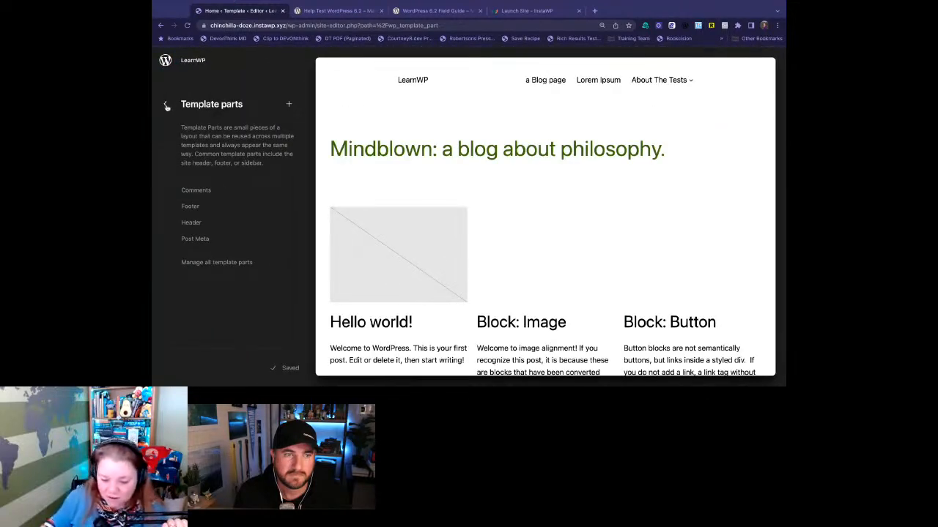
pyautogui.click(167, 104)
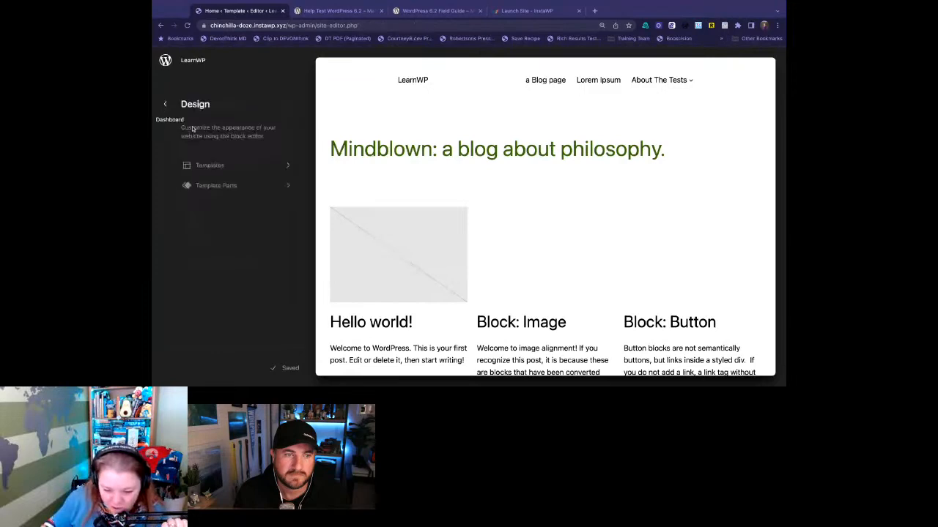
pyautogui.click(192, 163)
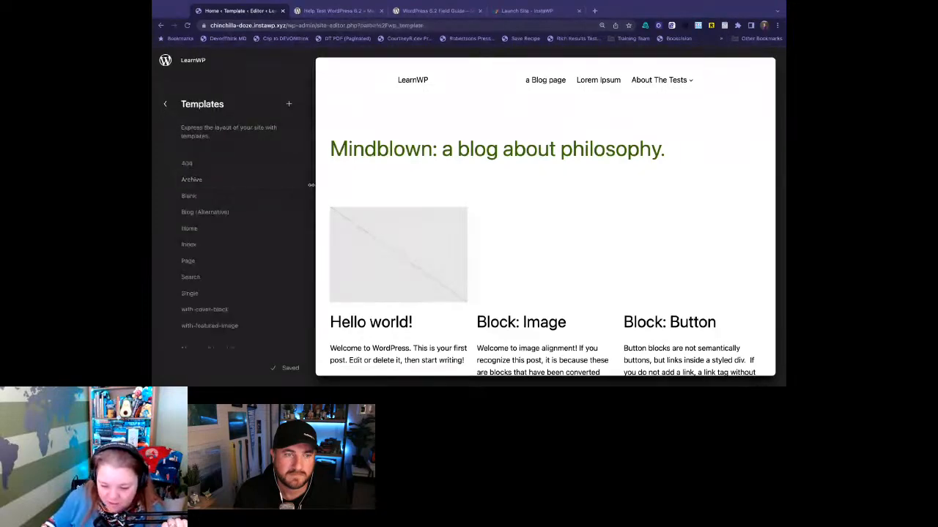
# - Open the Home template, check how the edited footer appears at its end, and return to the list of templates
pyautogui.click(216, 228)
pyautogui.click(549, 214)
pyautogui.scroll(-10, 549, 213)
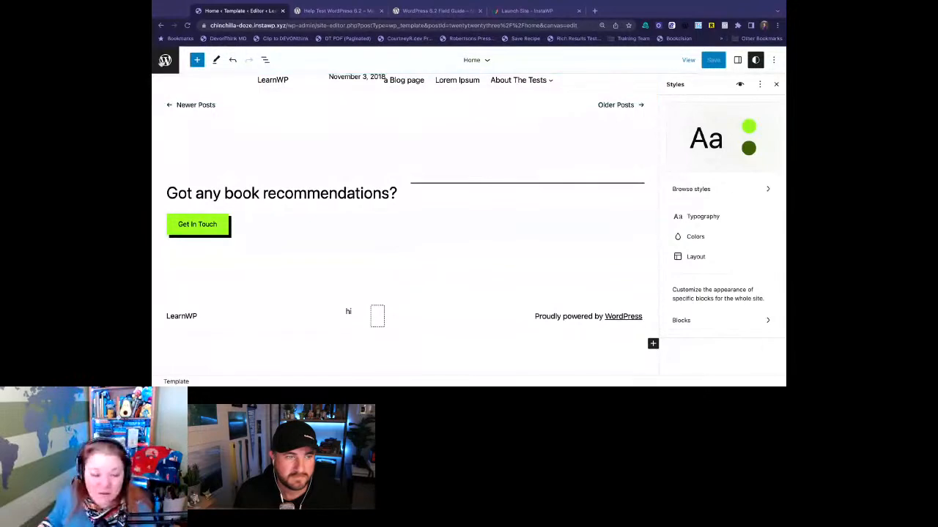
pyautogui.click(165, 59)
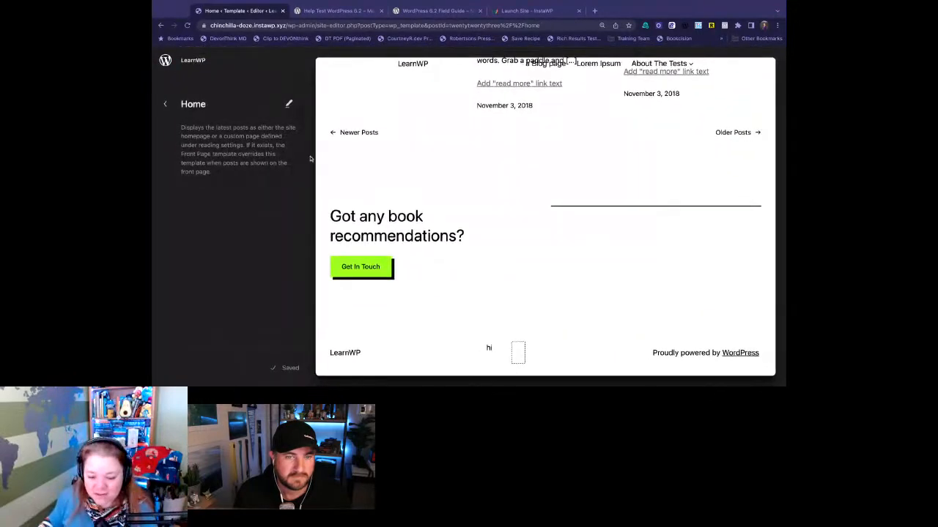
pyautogui.click(165, 104)
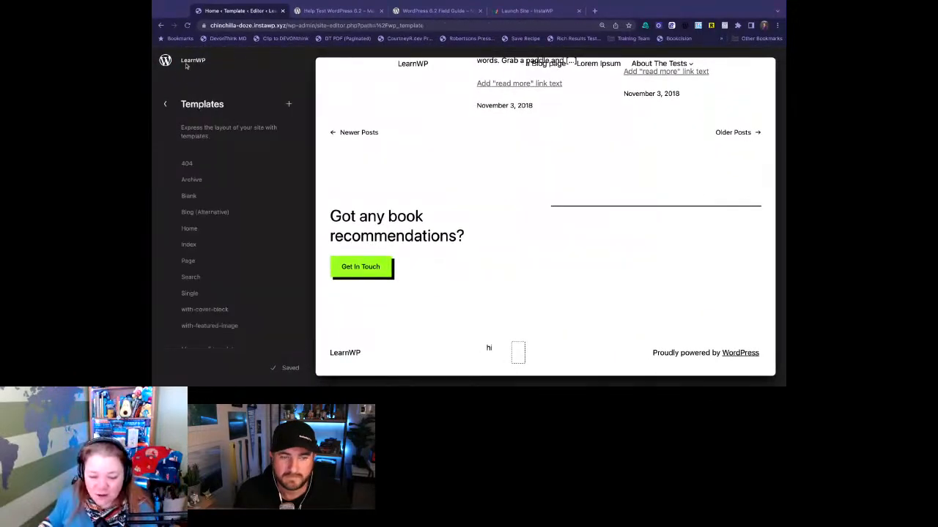
# - Create a new custom template, entering a person's first name as the template's name
pyautogui.click(289, 104)
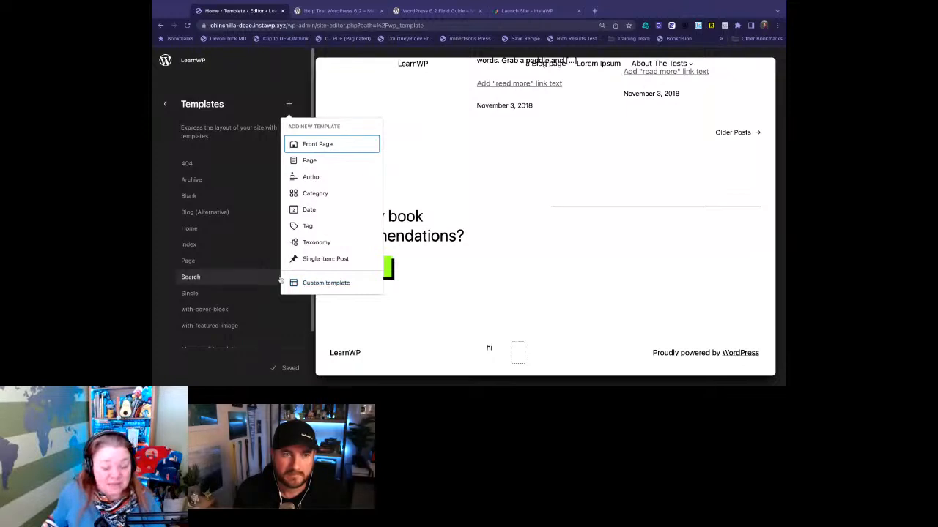
pyautogui.click(322, 283)
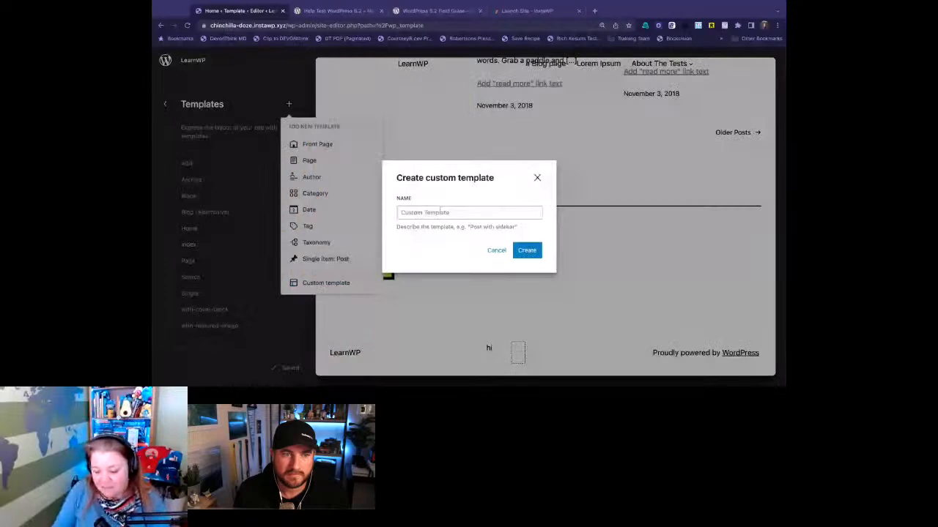
pyautogui.write('marcus')
pyautogui.click(525, 253)
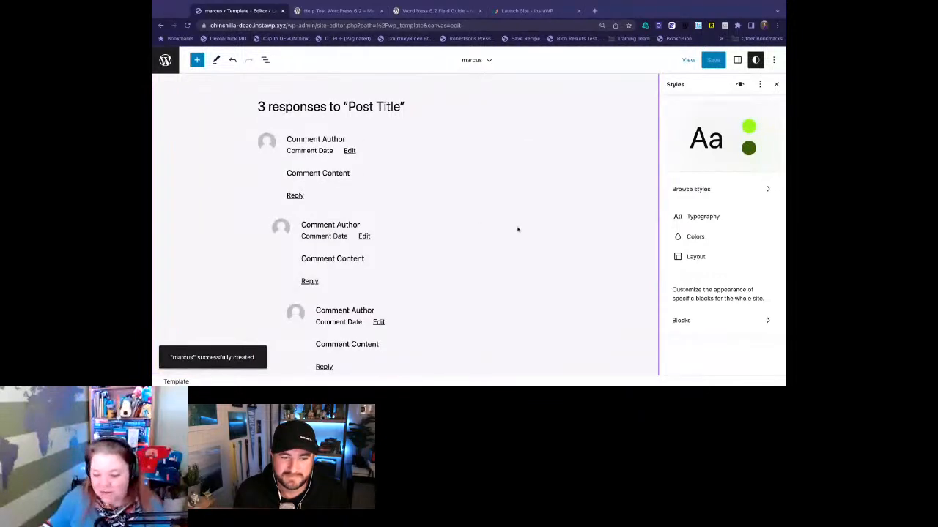
# - Examine the default header, featured image, post content and comments layout of the new custom template, and return to the list of templates
pyautogui.scroll(3, 517, 225)
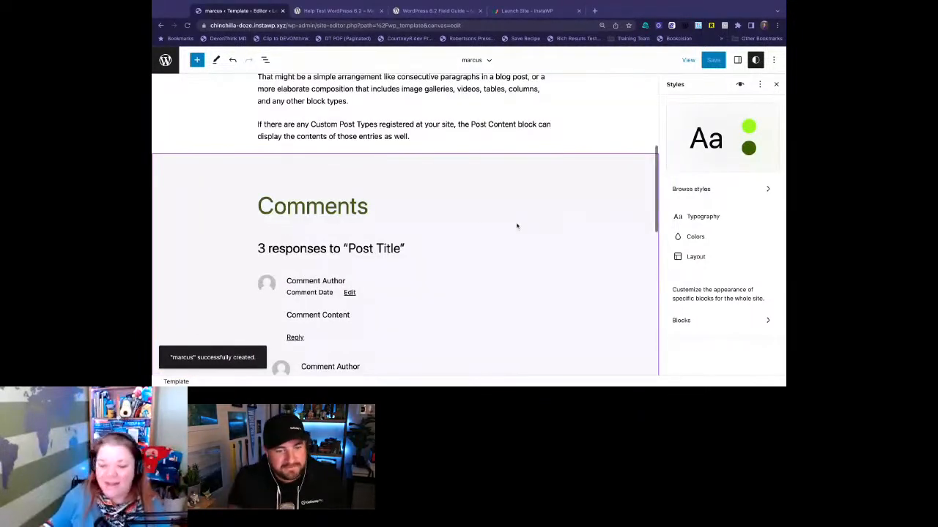
pyautogui.scroll(5, 517, 226)
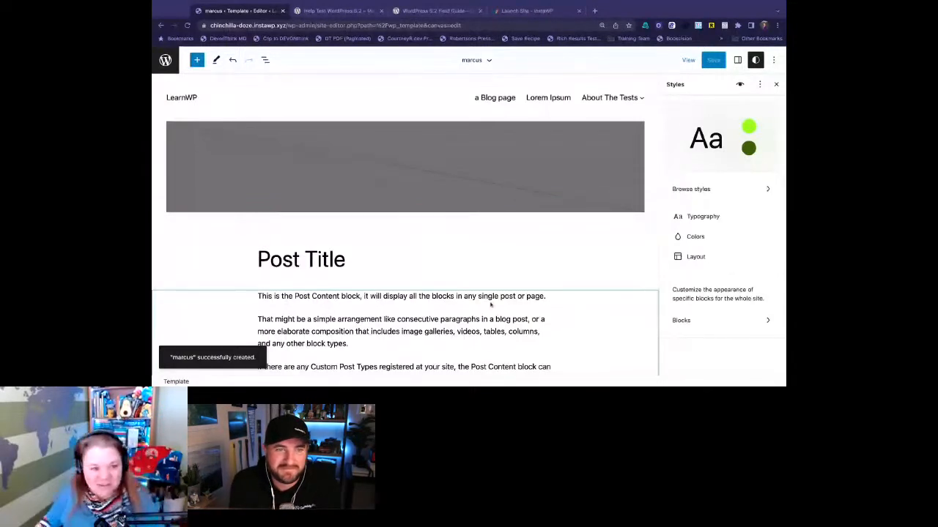
pyautogui.scroll(-5, 491, 305)
pyautogui.scroll(5, 485, 293)
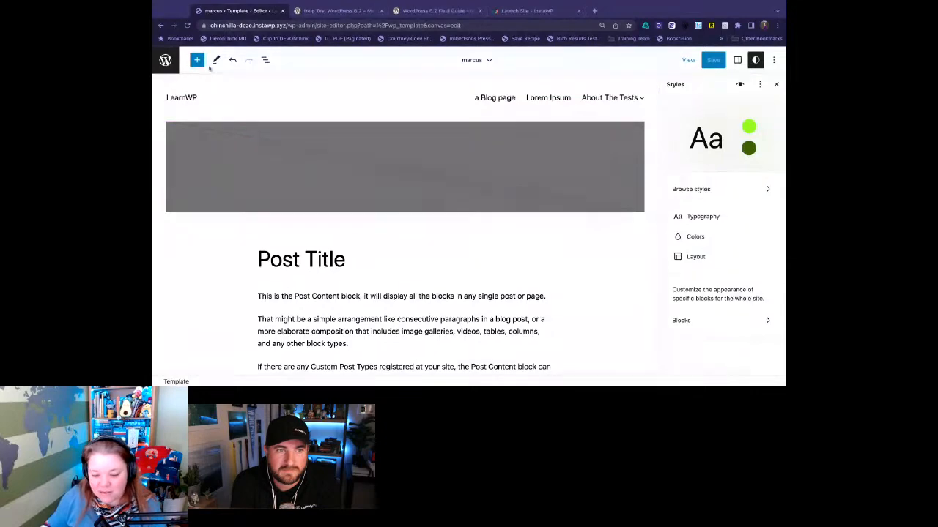
pyautogui.click(165, 59)
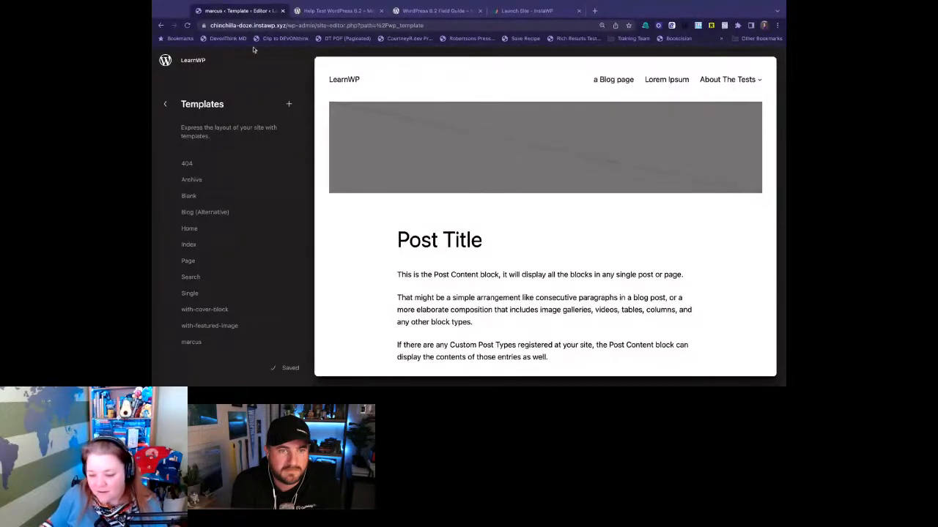
# - Read the Openverse Integration section in the Help Test WordPress 6.2 post and return to the test site
pyautogui.click(334, 11)
pyautogui.scroll(-3, 639, 249)
pyautogui.scroll(-3, 640, 248)
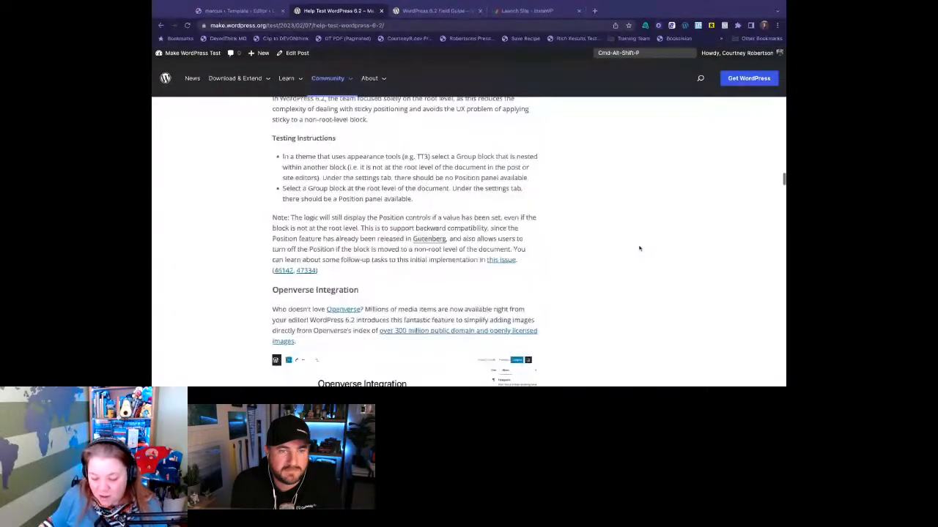
pyautogui.scroll(-3, 640, 249)
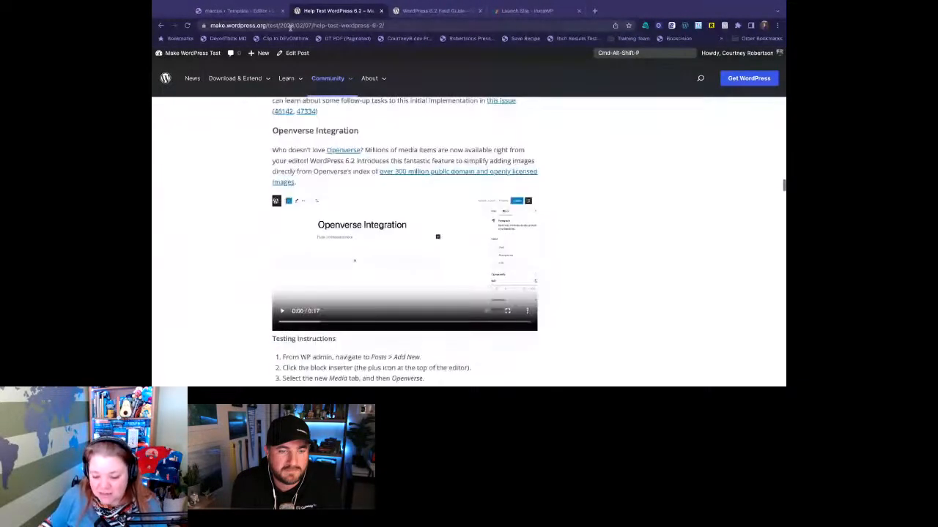
pyautogui.click(238, 11)
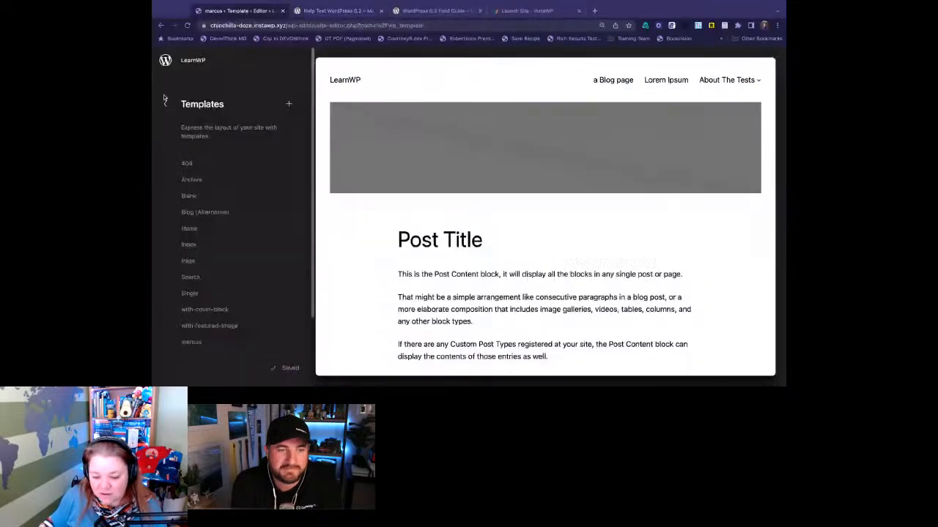
# - Leave the site editor for the admin dashboard and start a new post titled "Media"
pyautogui.click(166, 102)
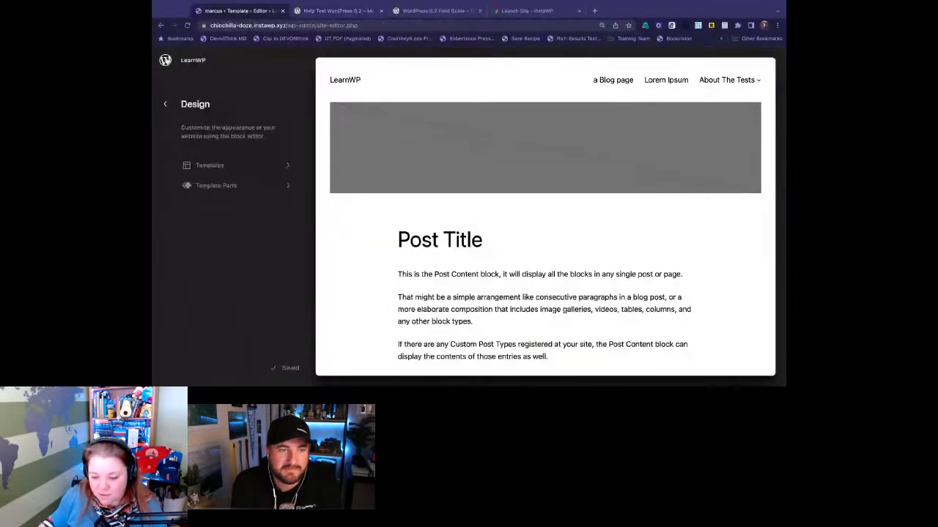
pyautogui.click(165, 60)
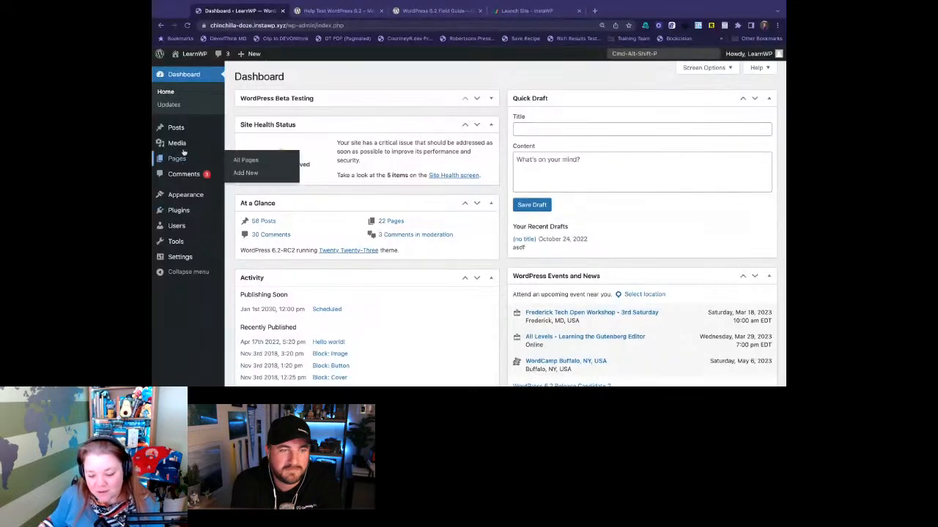
pyautogui.click(266, 130)
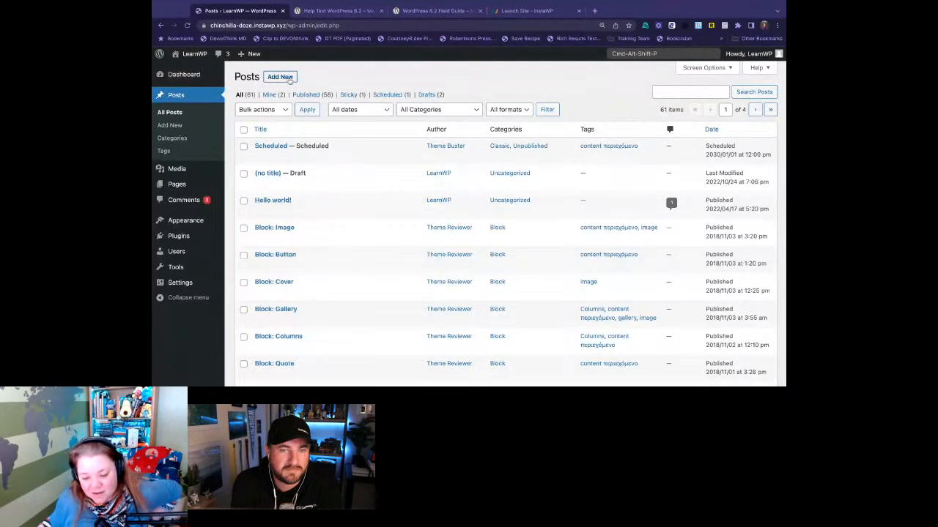
pyautogui.click(288, 79)
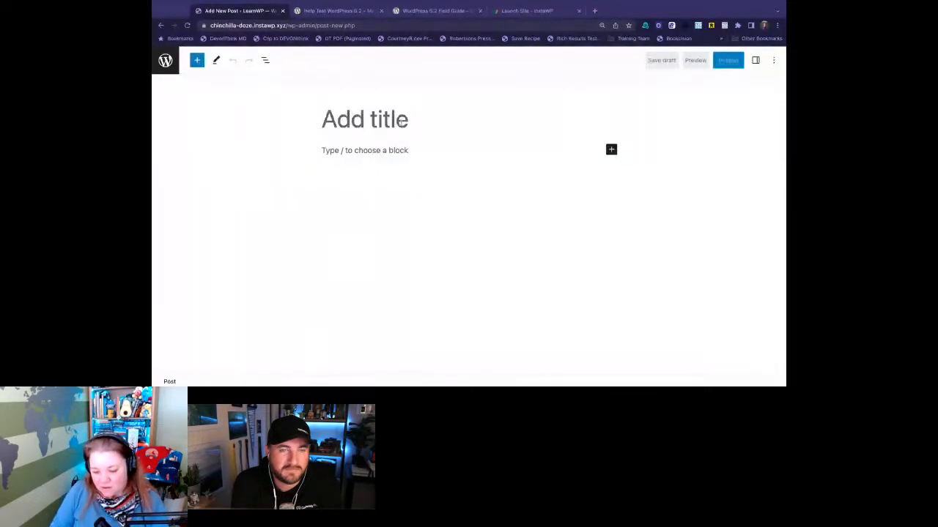
pyautogui.write('Media')
pyautogui.press('Return')
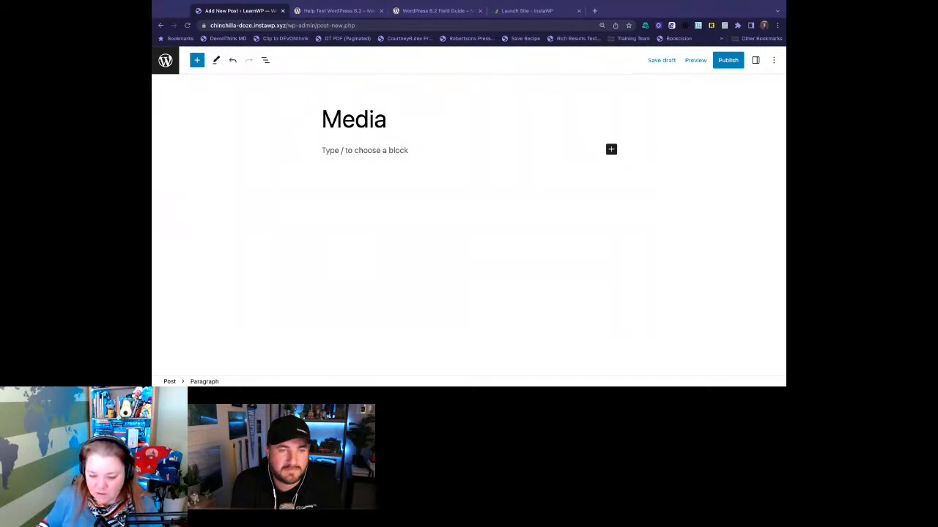
pyautogui.write('/i')
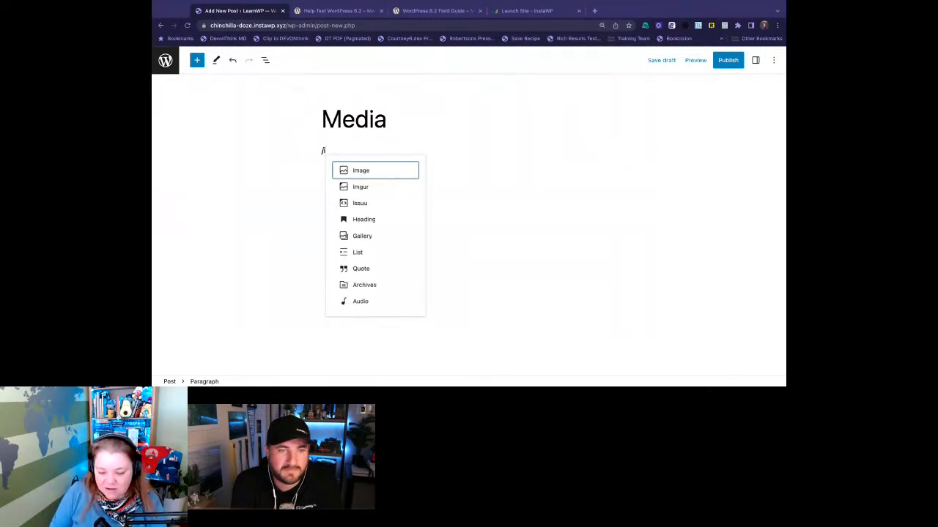
pyautogui.press('Return')
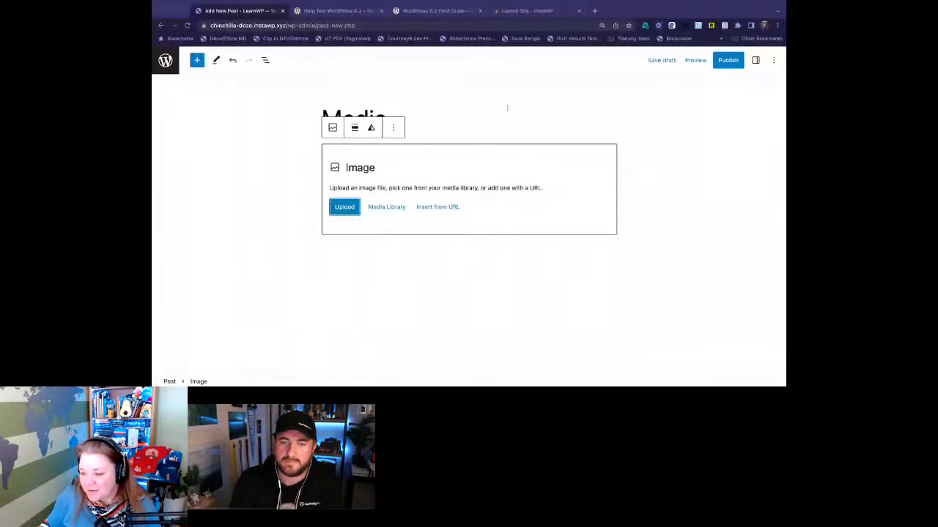
pyautogui.click(396, 130)
pyautogui.click(418, 342)
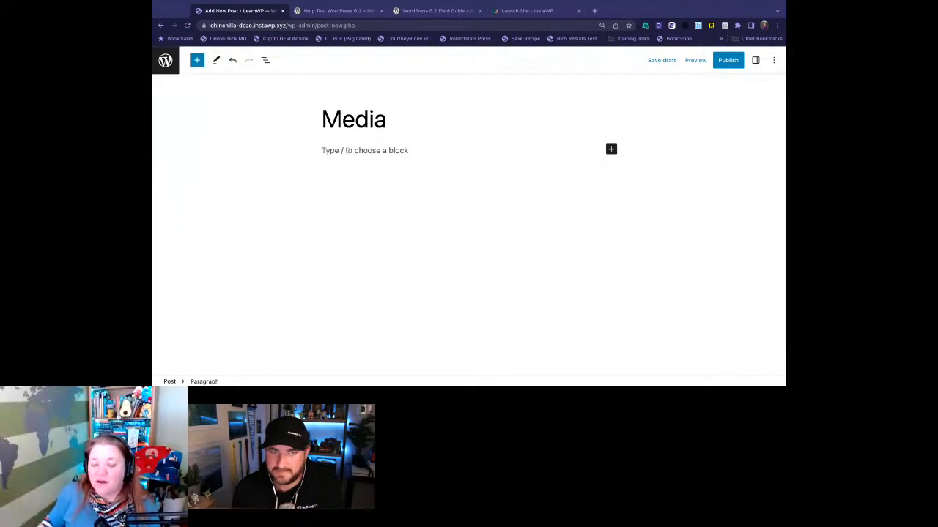
# - Open the site editor in a second tab, view the new custom template, and return to the admin dashboard there
pyautogui.keyDown('super'); pyautogui.click(161, 62); pyautogui.keyUp('super')
pyautogui.click(324, 12)
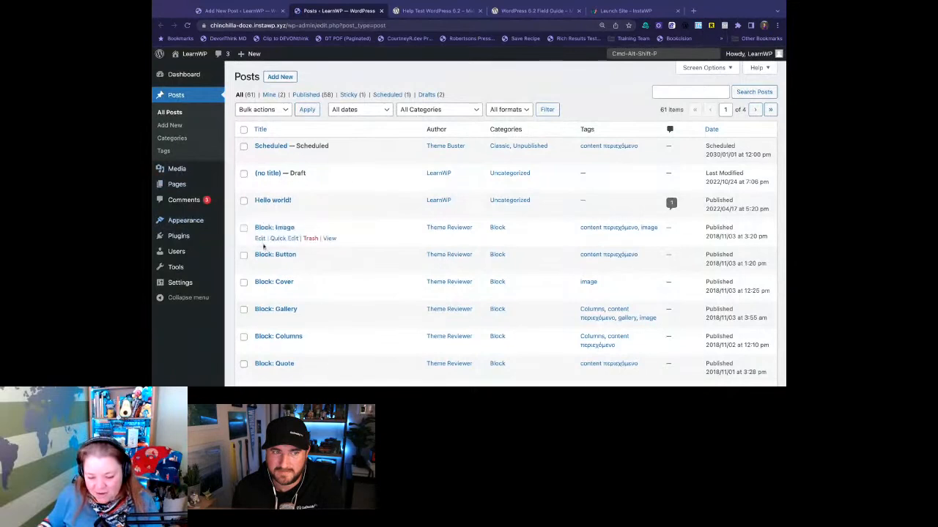
pyautogui.moveTo(185, 221)
pyautogui.click(239, 234)
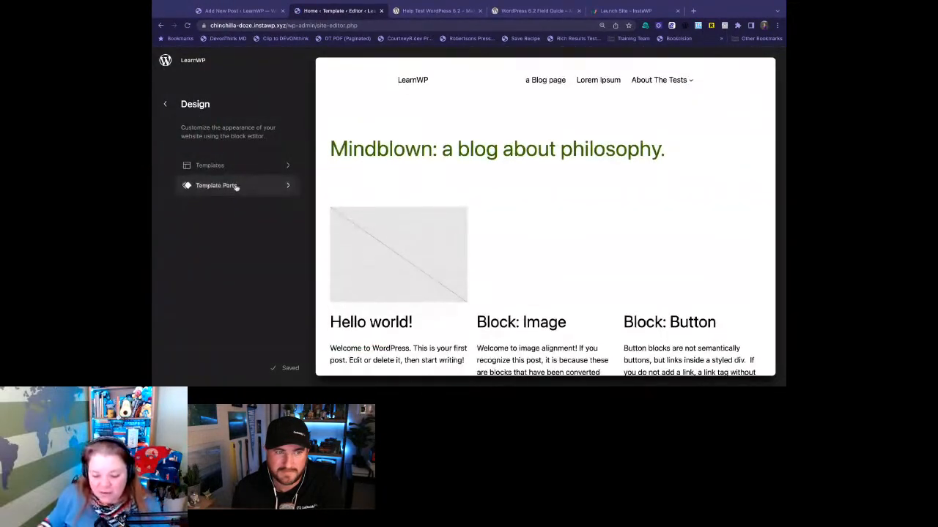
pyautogui.click(192, 166)
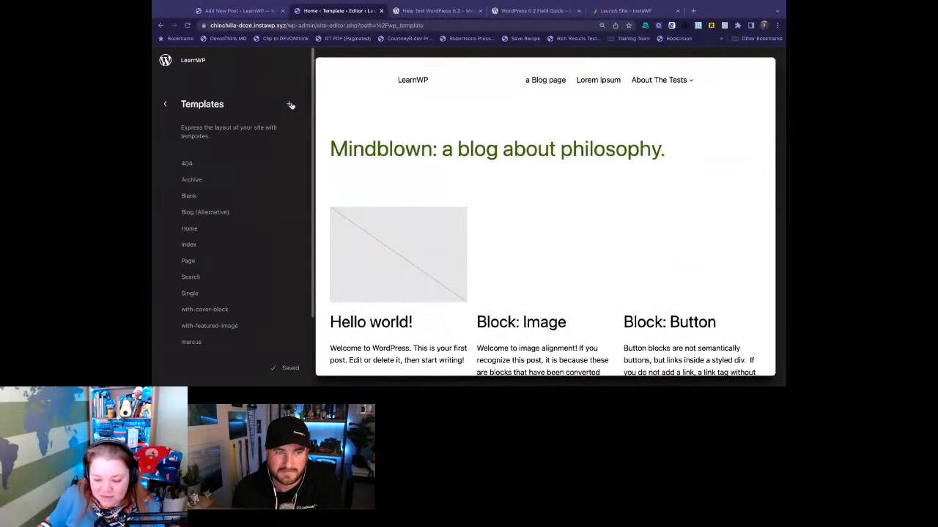
pyautogui.click(213, 342)
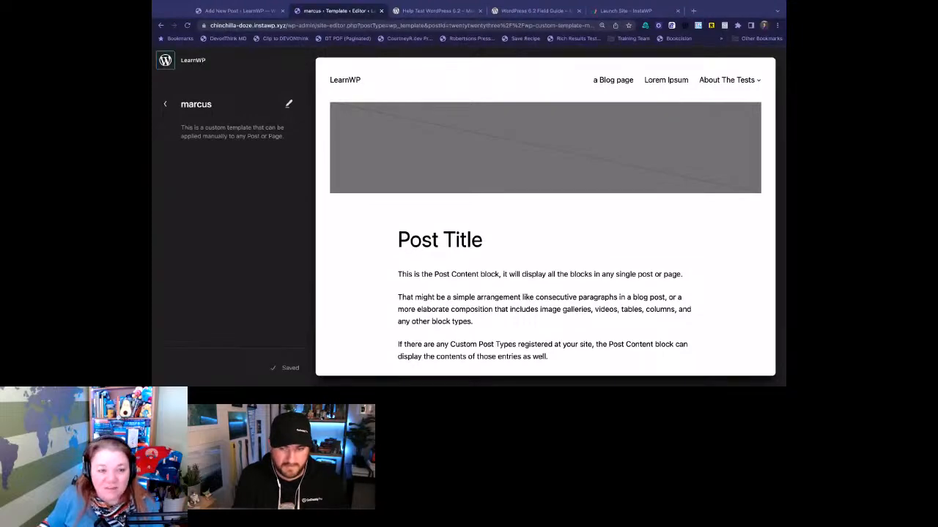
pyautogui.press('super+r')
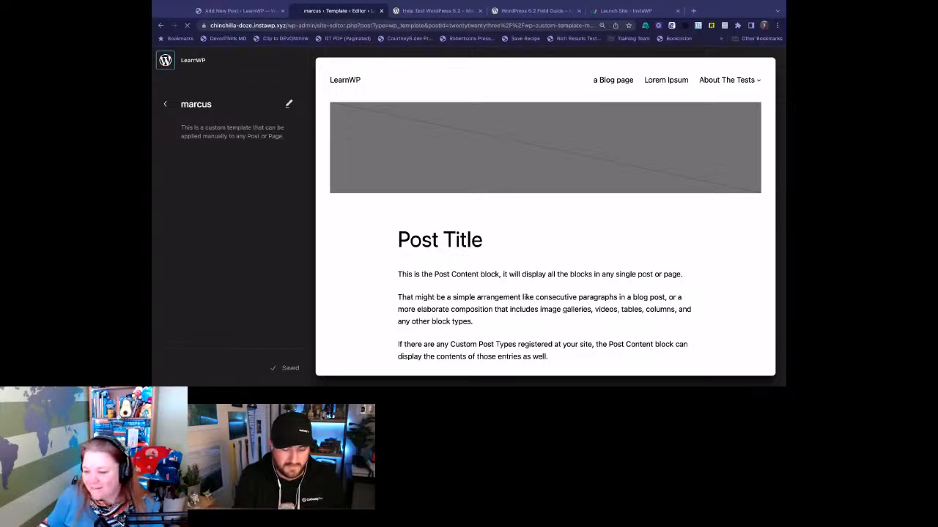
pyautogui.moveTo(178, 127)
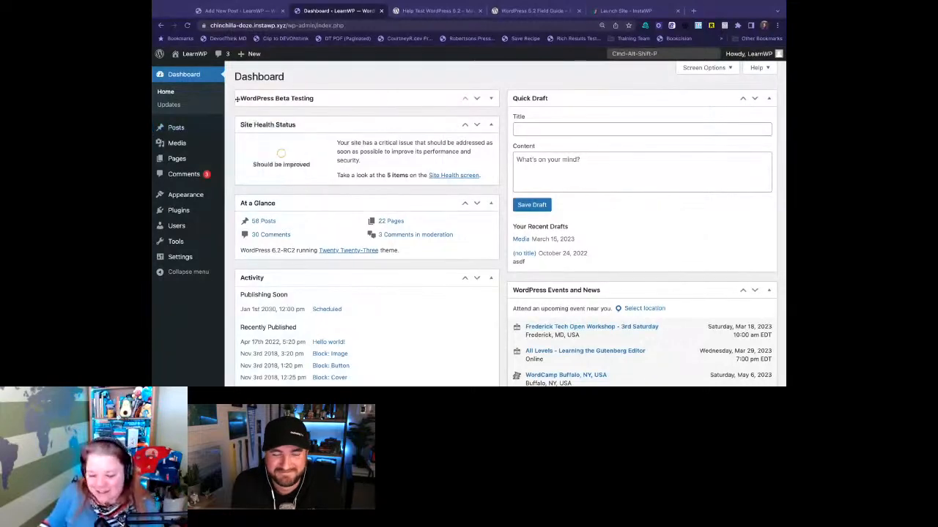
# - Return to the Media post and look through the available blocks in the block inserter
pyautogui.click(242, 11)
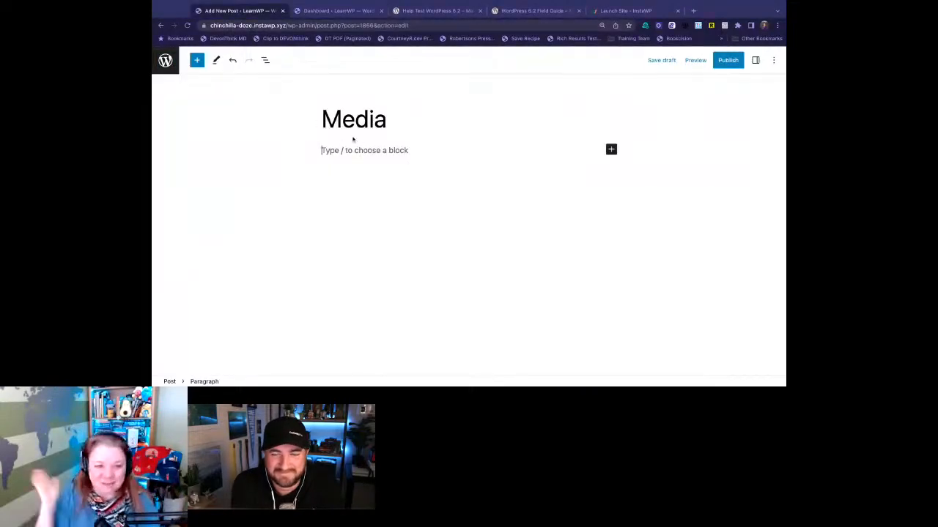
pyautogui.click(196, 61)
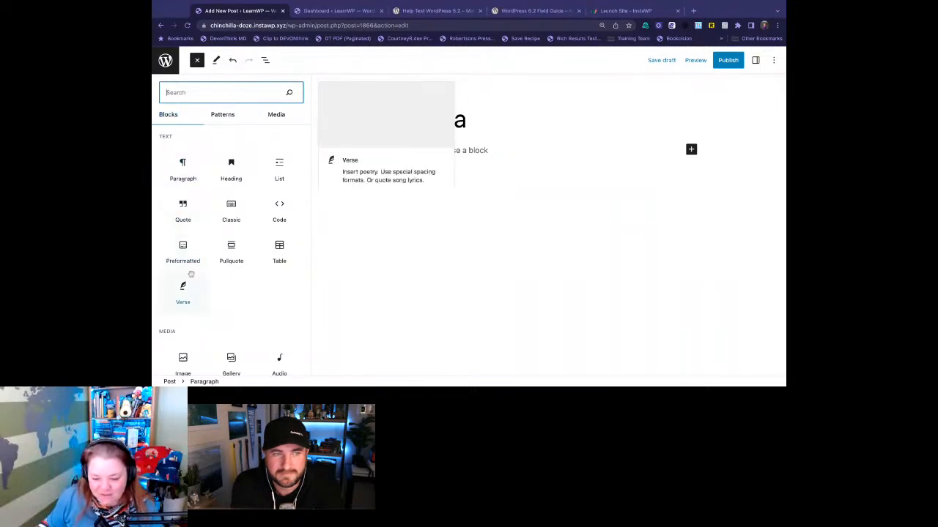
pyautogui.scroll(-4, 190, 249)
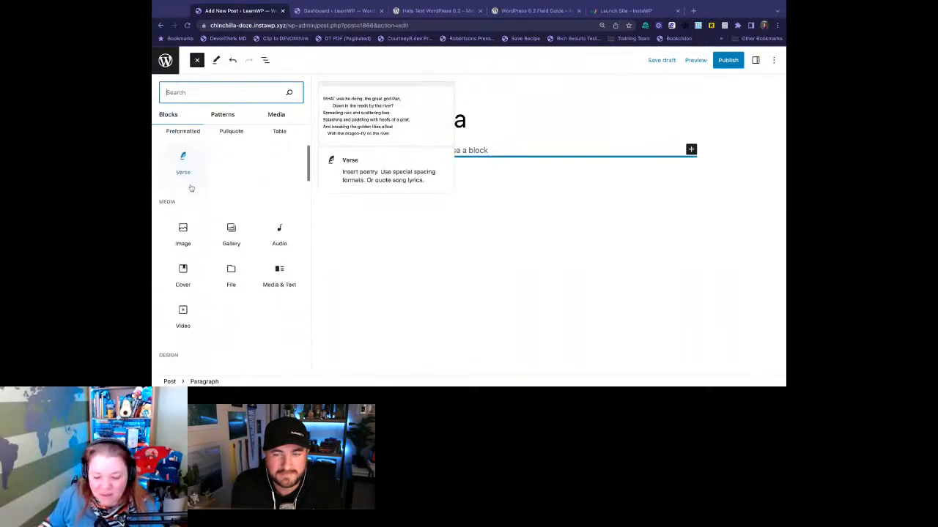
pyautogui.scroll(-2, 190, 220)
pyautogui.scroll(5, 190, 220)
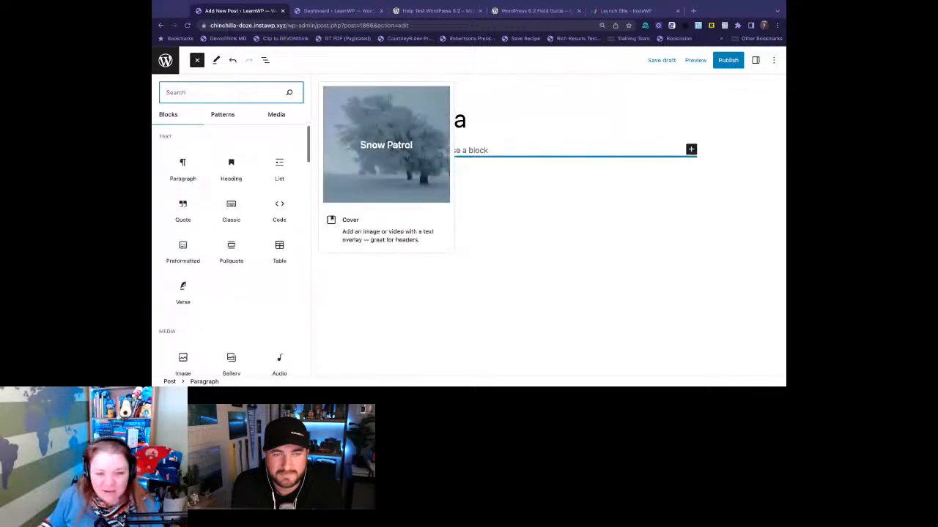
# - Browse the inserter's block patterns, looking through the Posts category and the Call to Action category
pyautogui.click(230, 113)
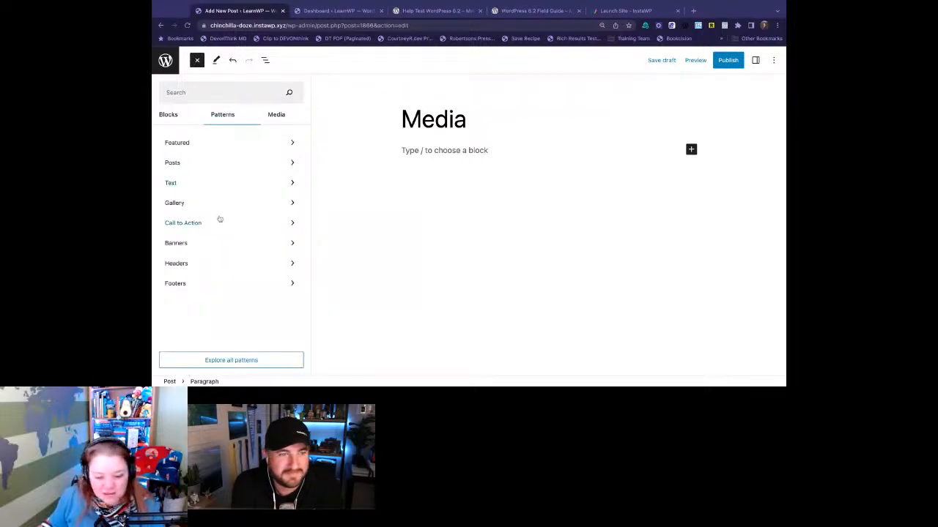
pyautogui.click(204, 163)
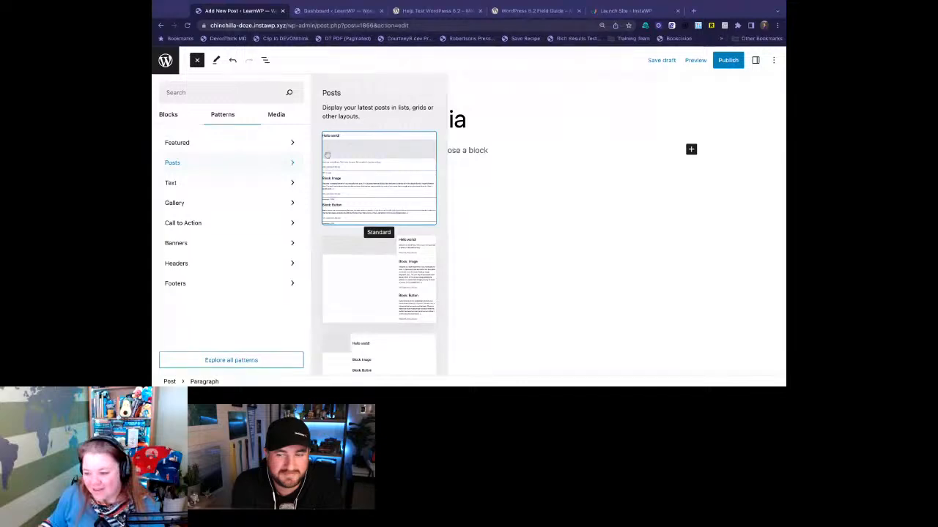
pyautogui.scroll(-1, 387, 272)
pyautogui.scroll(-5, 388, 272)
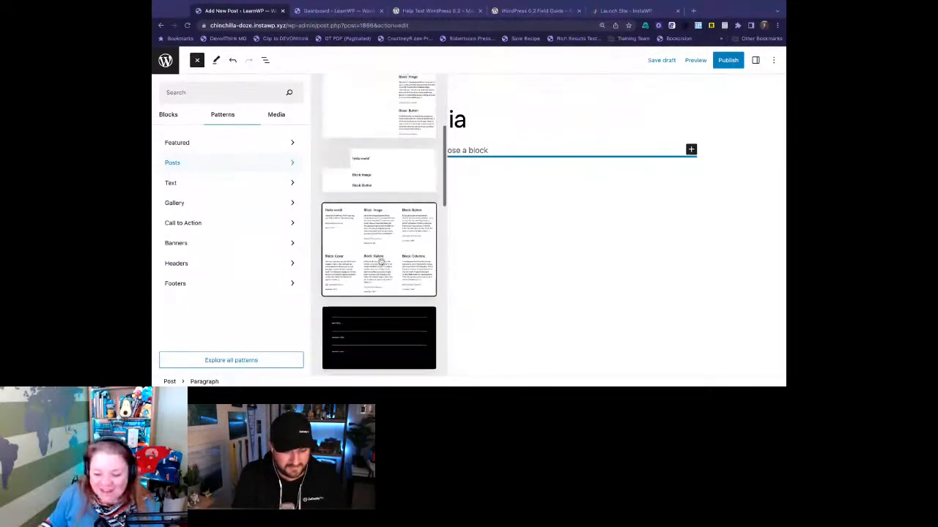
pyautogui.scroll(-3, 381, 262)
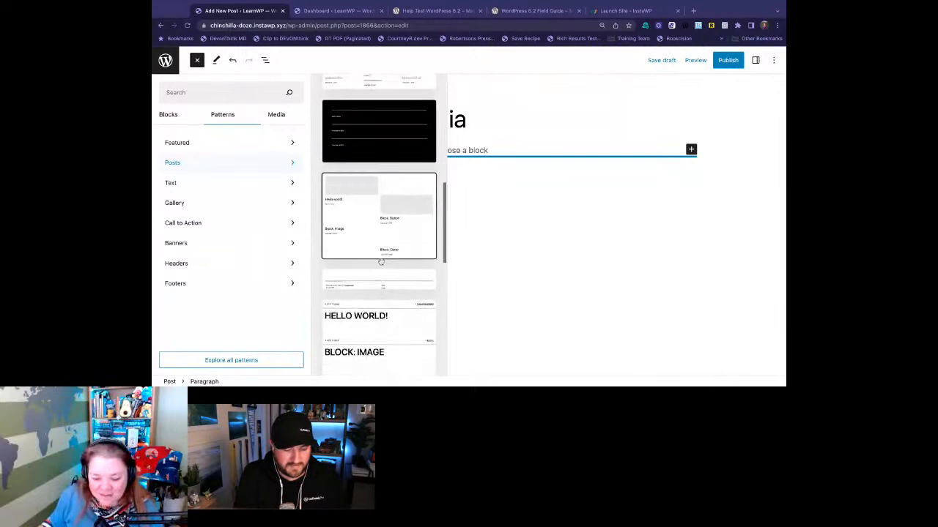
pyautogui.scroll(-6, 381, 261)
pyautogui.scroll(3, 381, 261)
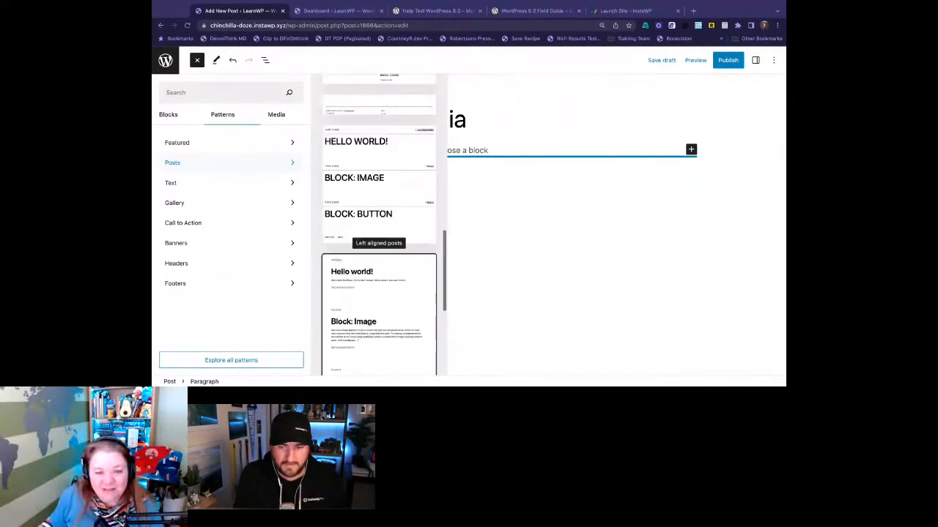
pyautogui.scroll(4, 365, 242)
pyautogui.scroll(-4, 368, 258)
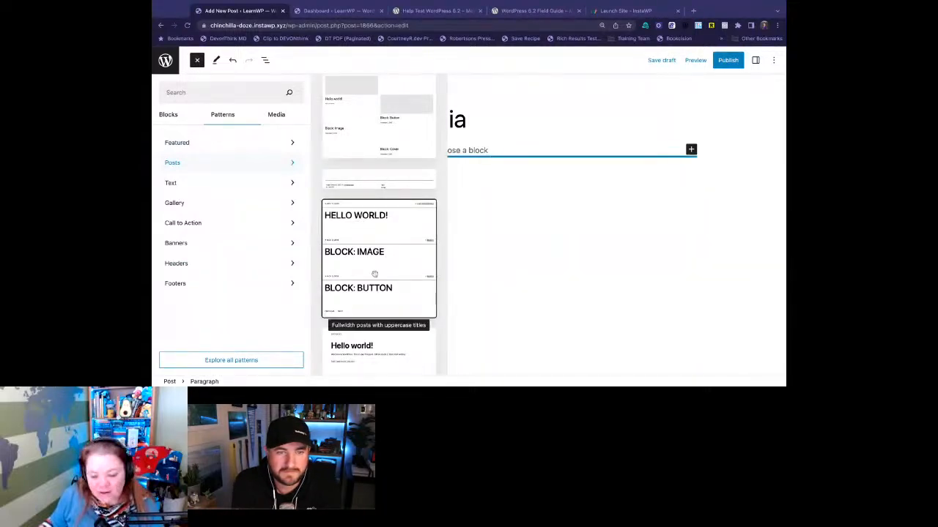
pyautogui.scroll(-4, 375, 274)
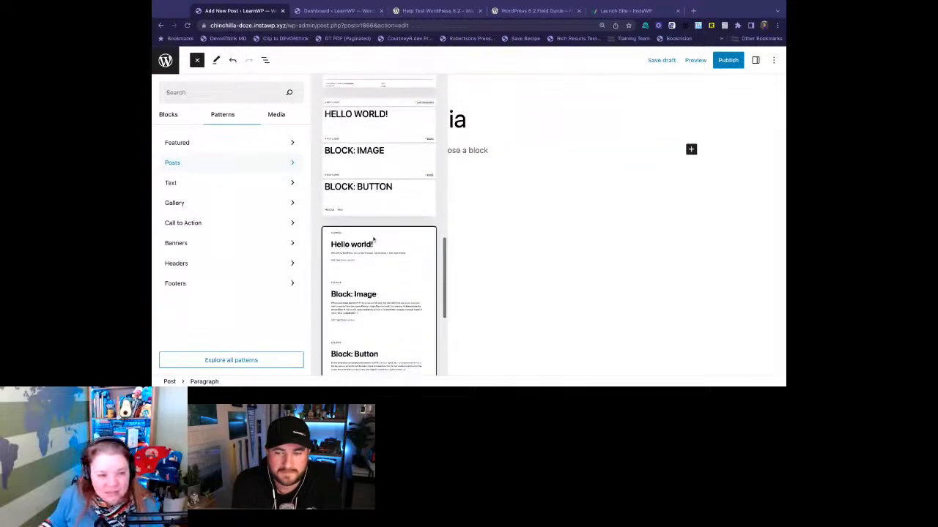
pyautogui.scroll(-1, 374, 239)
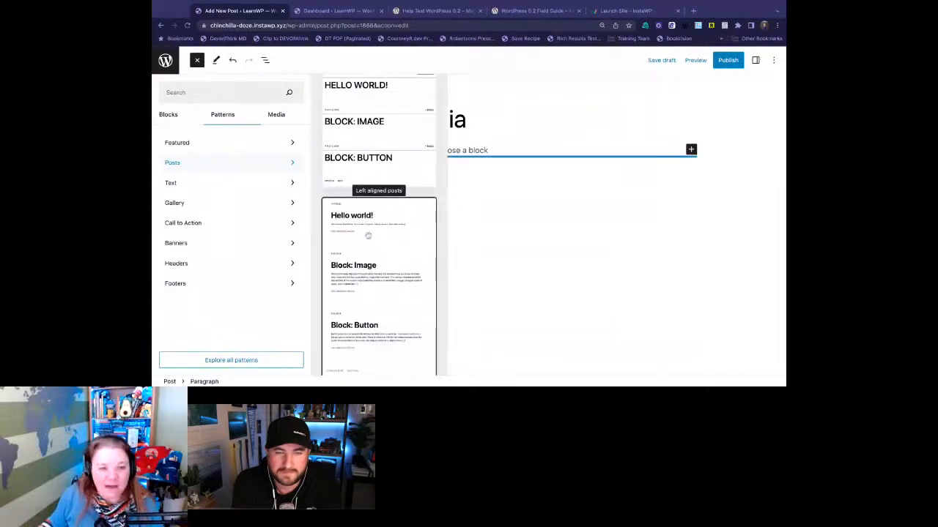
pyautogui.click(228, 223)
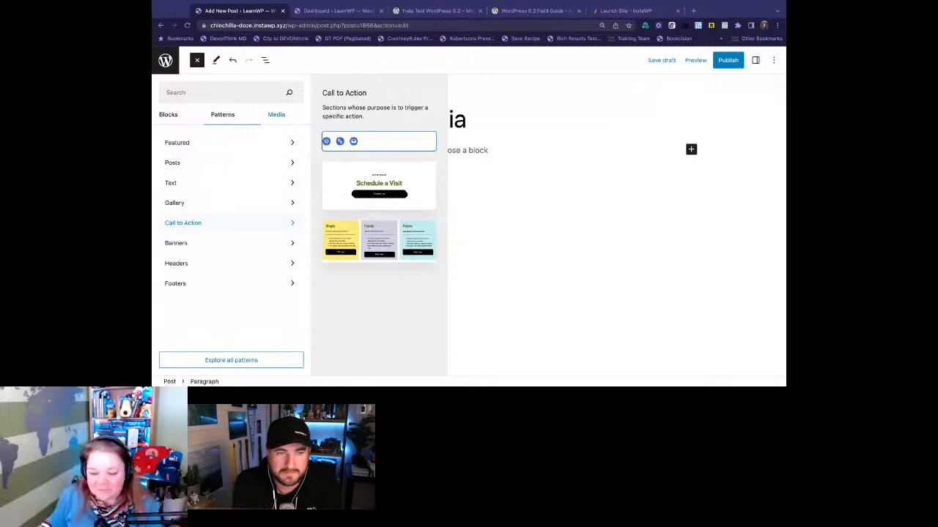
# - View the image, video and audio media offered in the inserter, and search its Openverse media for "wapuu"
pyautogui.click(276, 115)
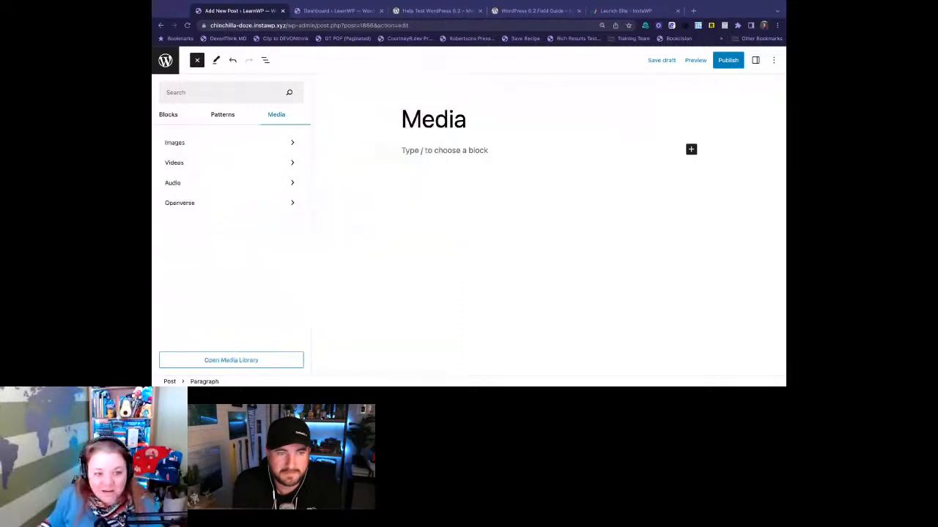
pyautogui.click(272, 146)
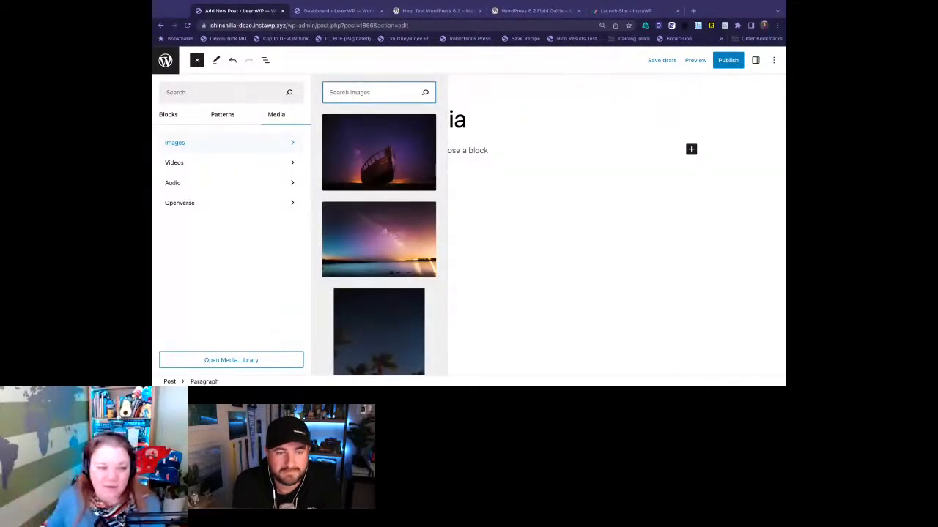
pyautogui.click(277, 163)
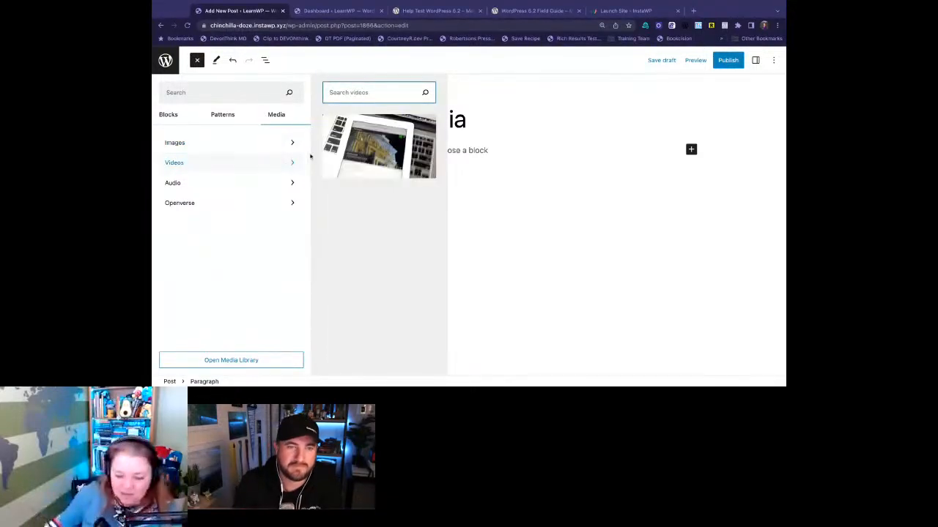
pyautogui.click(233, 184)
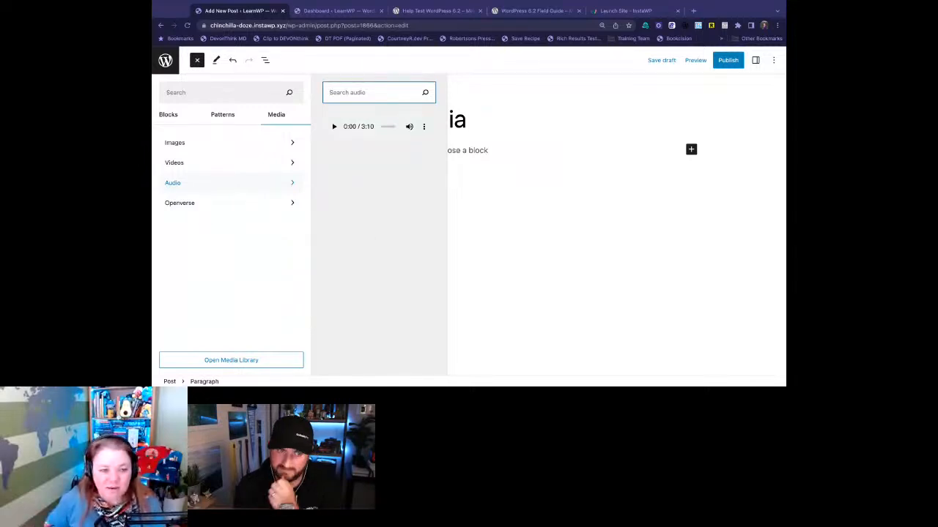
pyautogui.click(234, 206)
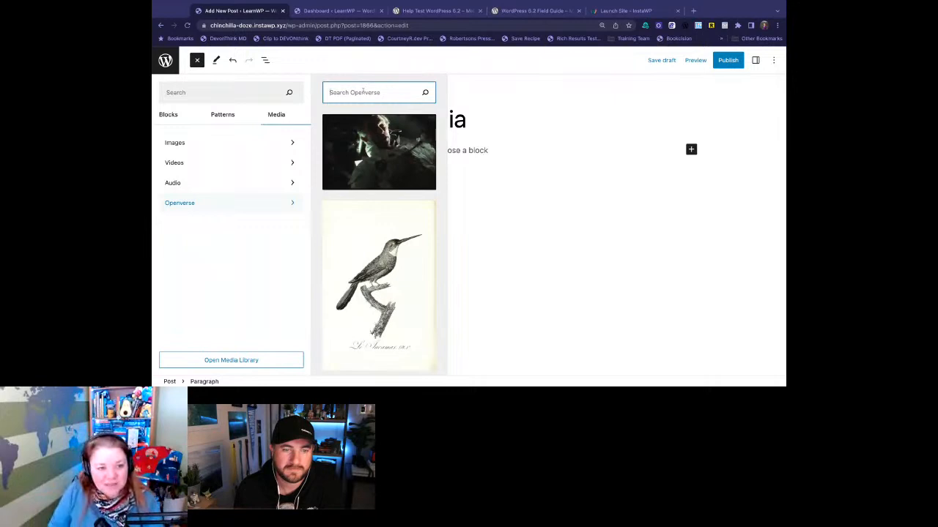
pyautogui.write('wapuu')
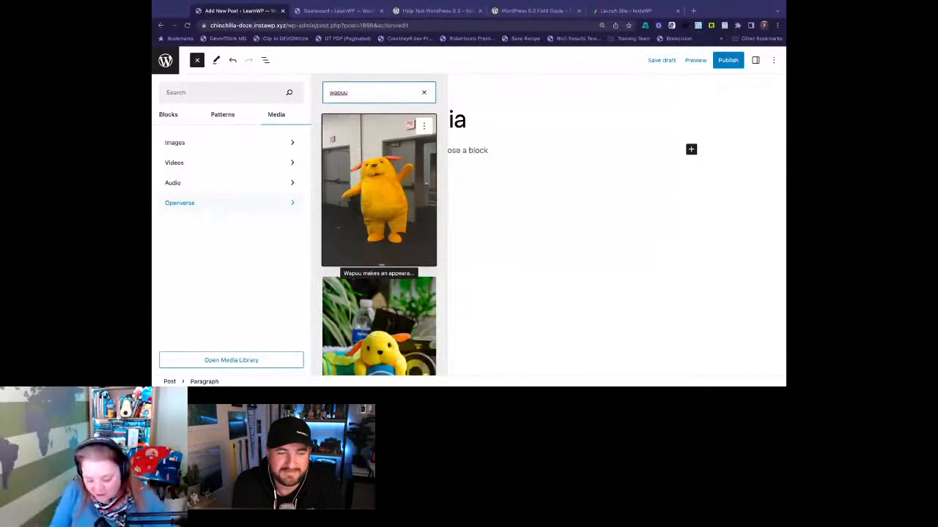
# - Open the Openverse website, openverse.org, in a new browser tab
pyautogui.press('super+t')
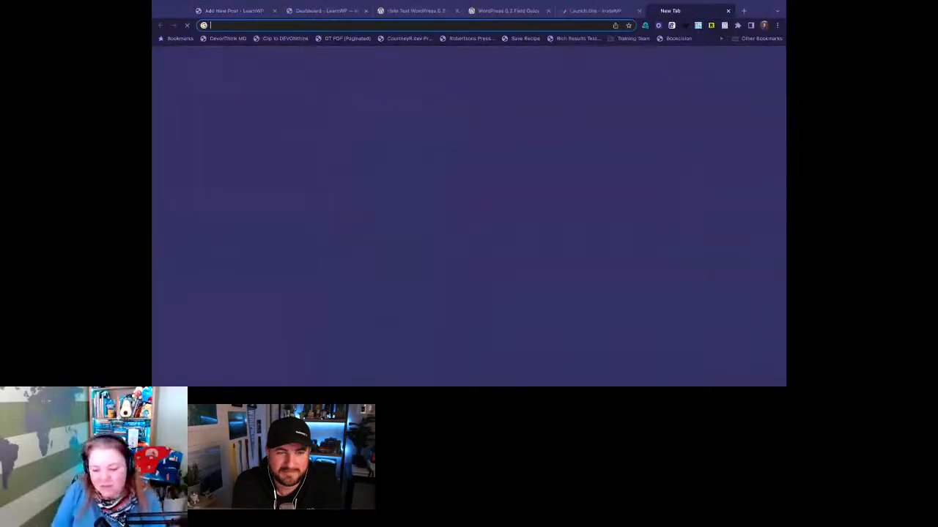
pyautogui.write('openvers')
pyautogui.press('Return')
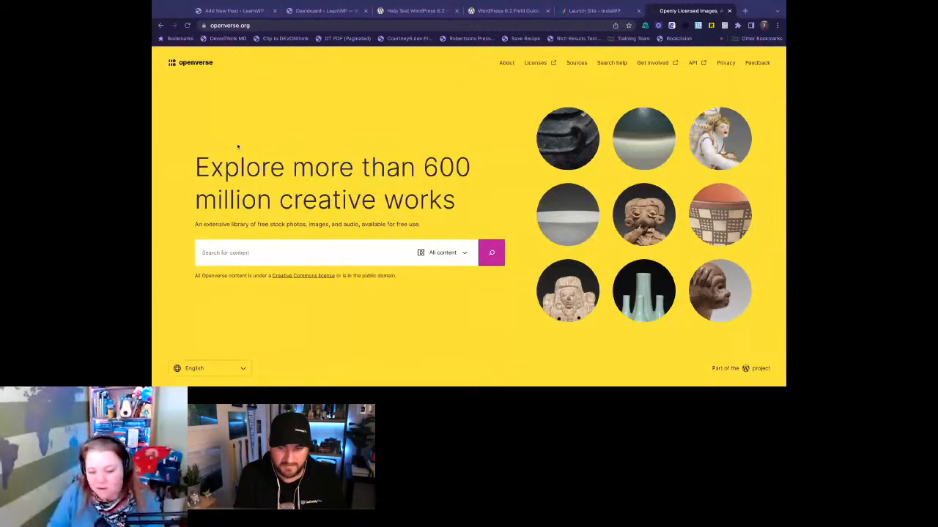
# - Open the WordPress photo directory at wordpress.org/photos in another new browser tab
pyautogui.press('super+t')
pyautogui.write('wordpress.org/plugins')
pyautogui.press('BackSpace')
pyautogui.press('BackSpace')
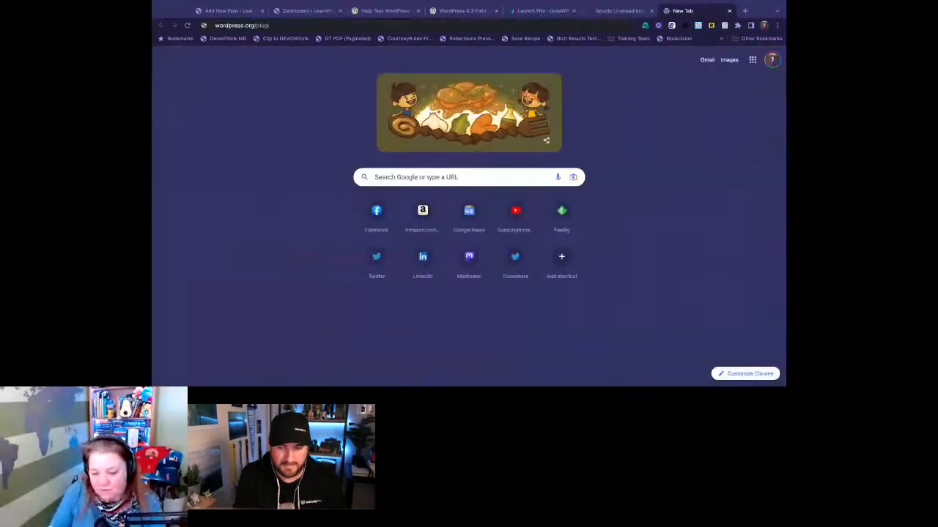
pyautogui.press('BackSpace')
pyautogui.press('BackSpace')
pyautogui.press('BackSpace')
pyautogui.press('BackSpace')
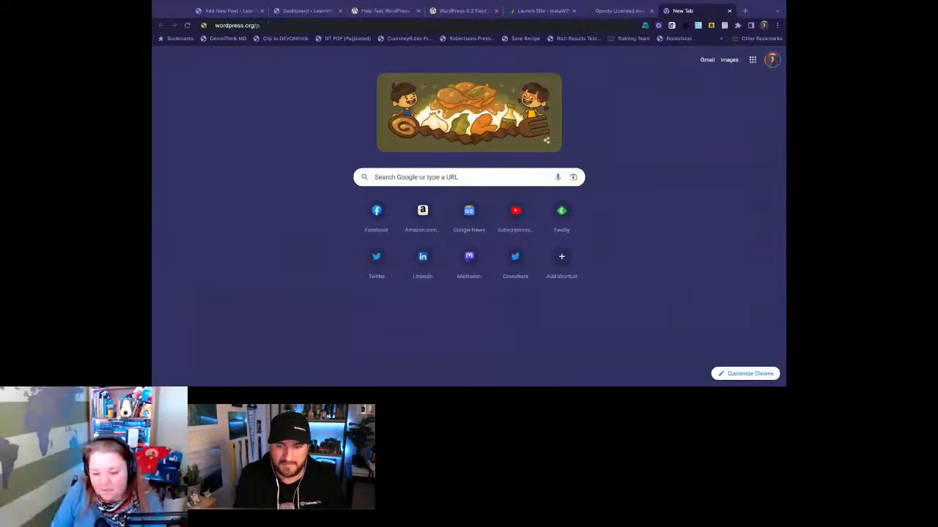
pyautogui.write('hotos')
pyautogui.press('Return')
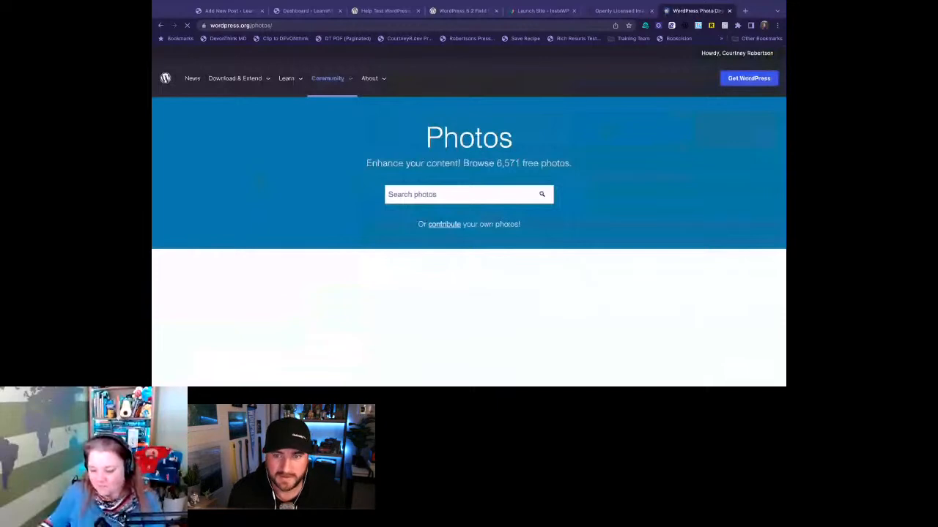
# - Search the WordPress photo directory for "wapuu" and look through the first page of photos
pyautogui.click(416, 187)
pyautogui.write('wapuu')
pyautogui.press('Return')
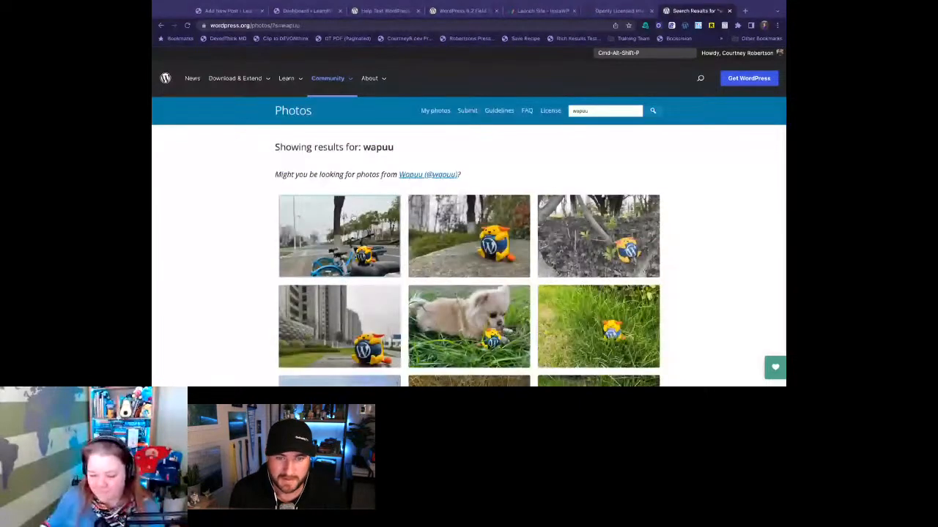
pyautogui.scroll(-5, 353, 219)
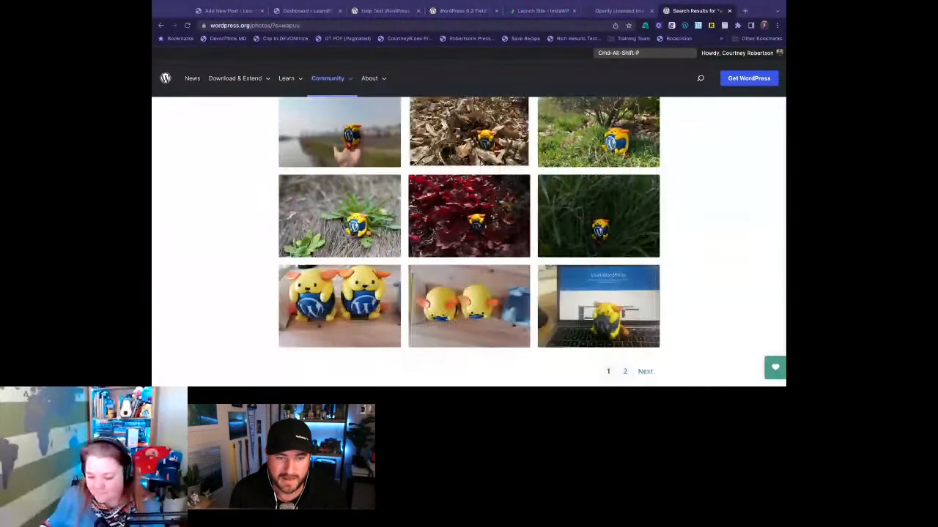
pyautogui.scroll(-1, 360, 210)
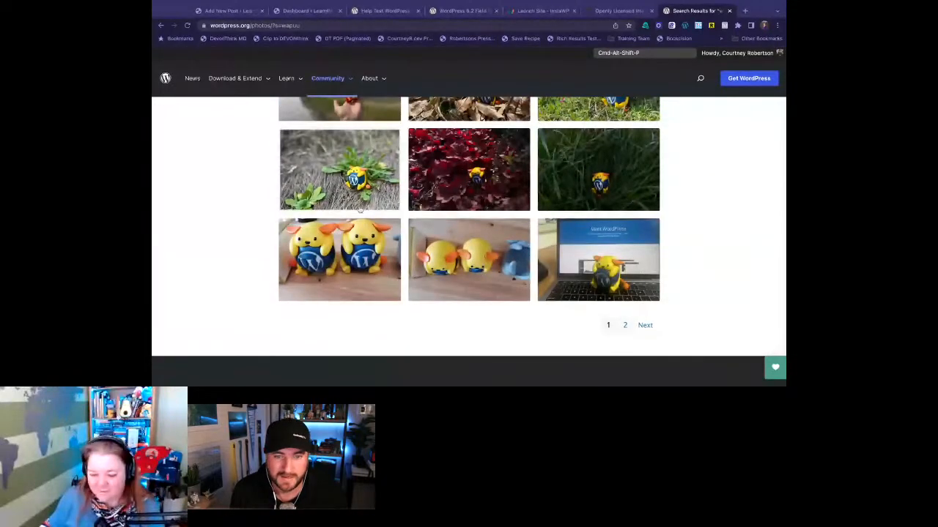
# - Switch to the Openverse website, search all content for "wapuu" and look through the resulting images
pyautogui.click(637, 14)
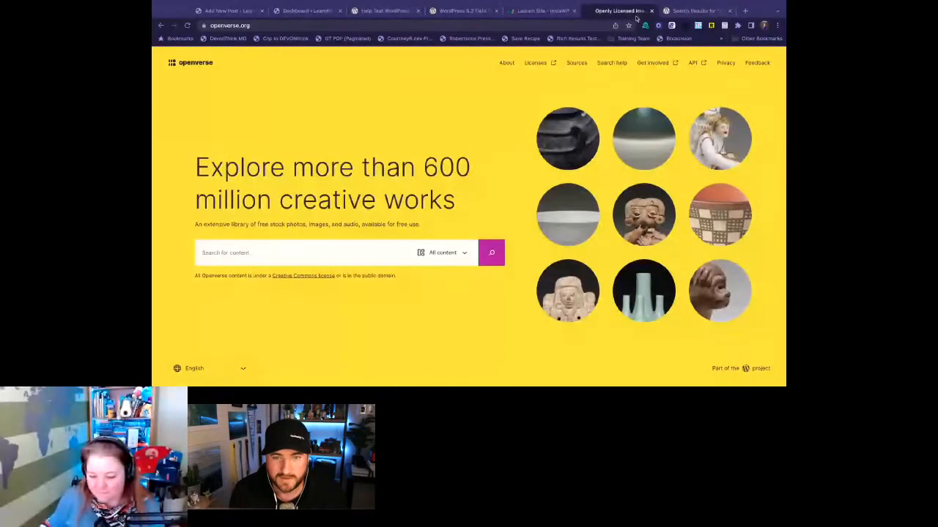
pyautogui.click(316, 247)
pyautogui.write('wapuu')
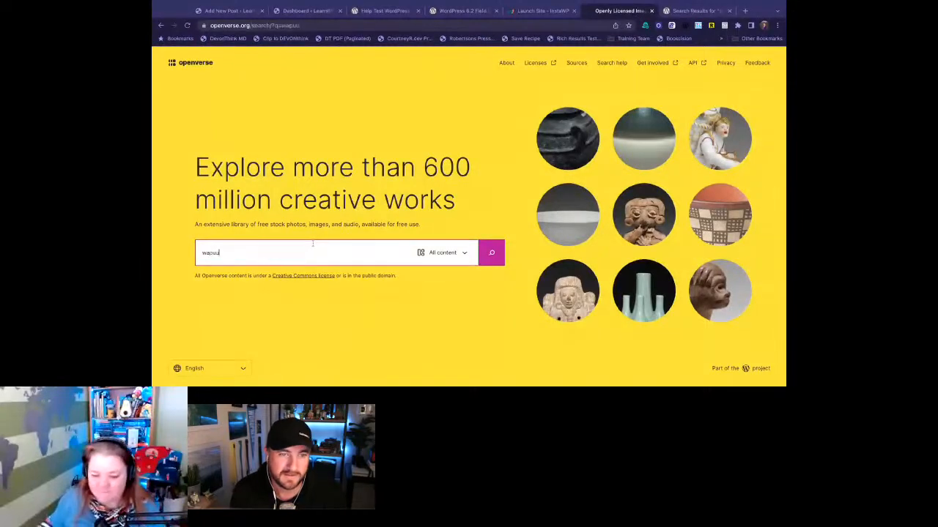
pyautogui.press('Return')
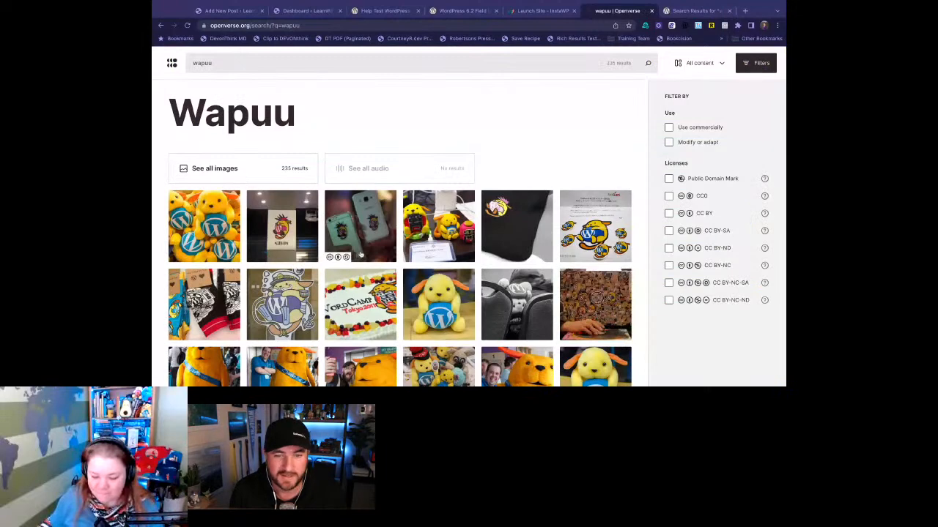
pyautogui.scroll(-3, 555, 316)
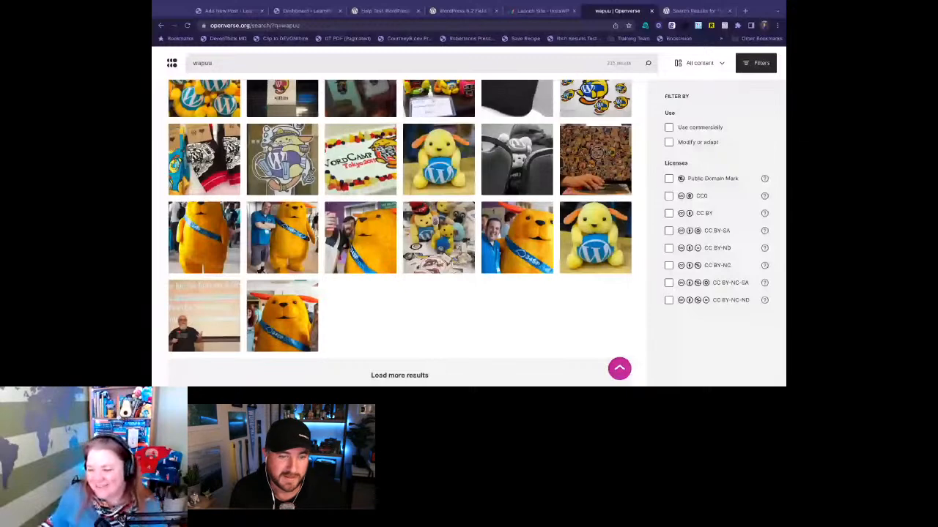
pyautogui.scroll(3, 399, 233)
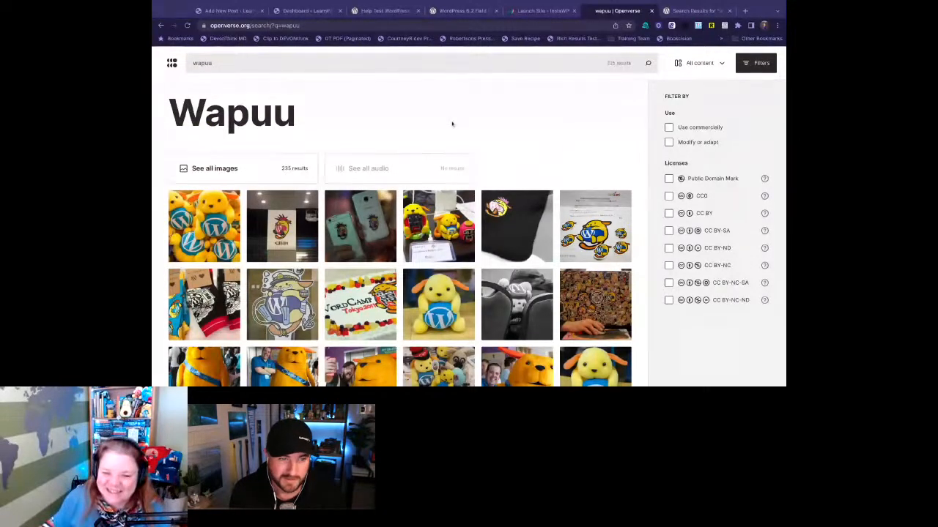
# - Return to the Media post and insert the first Openverse wapuu image, the yellow mascot standing with one arm raised
pyautogui.click(232, 6)
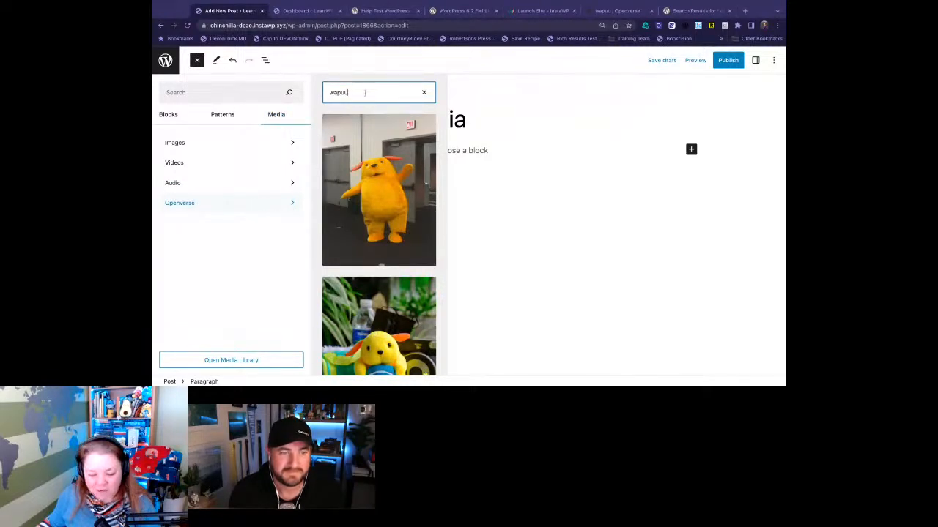
pyautogui.click(392, 166)
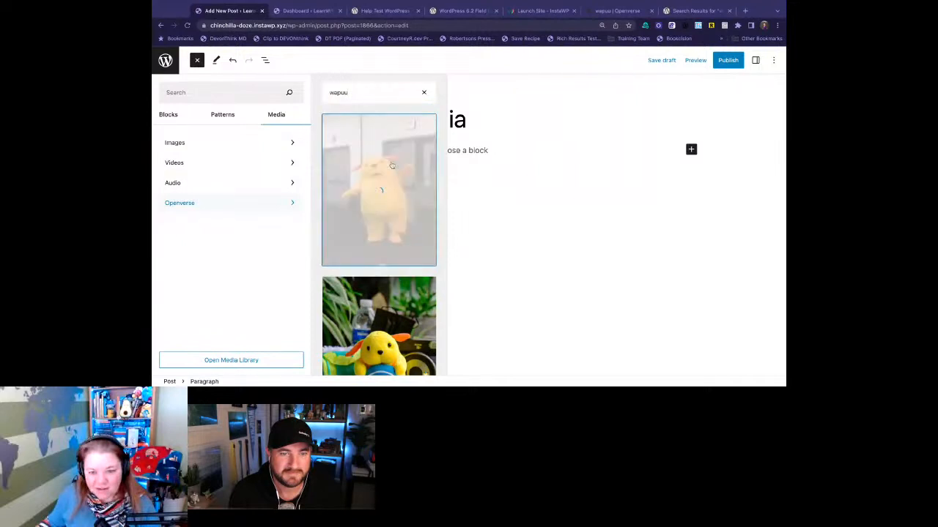
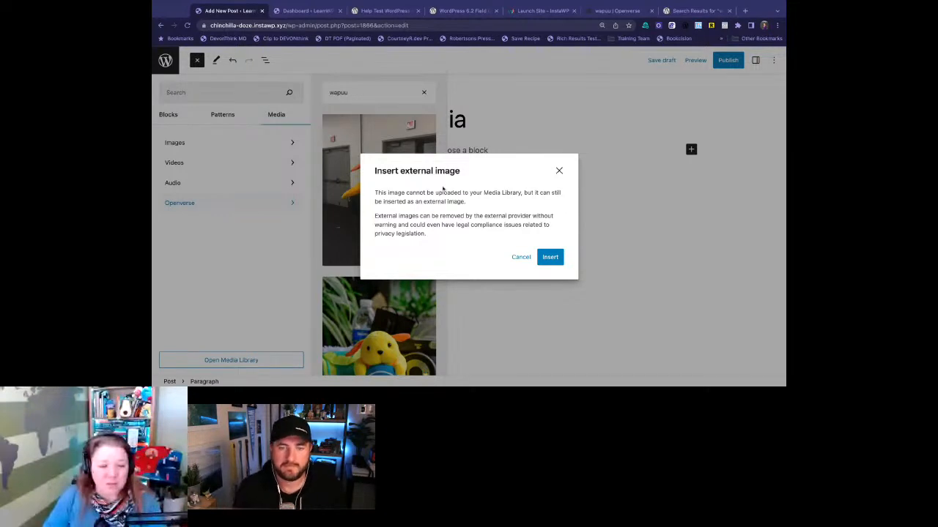
# - Confirm inserting the standing wapuu as an external image, close the inserter and look over the image in the post
pyautogui.click(550, 259)
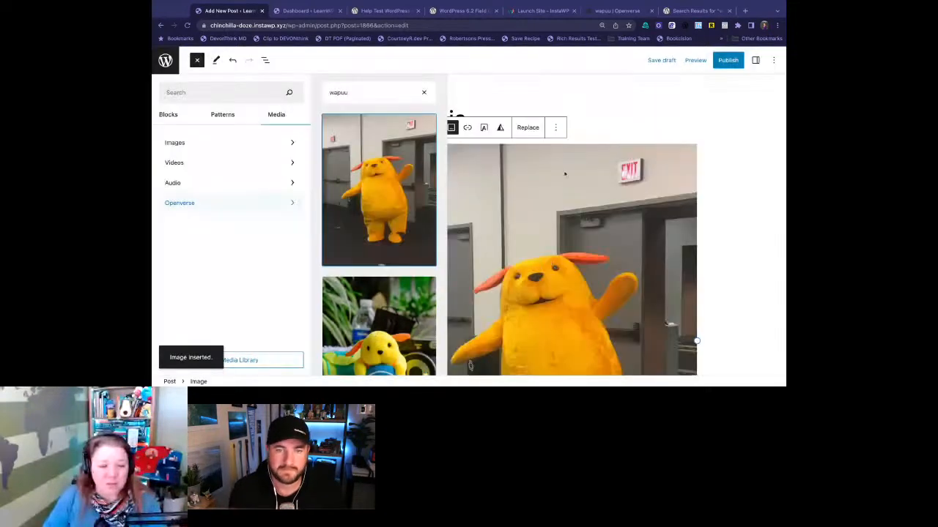
pyautogui.click(545, 92)
pyautogui.click(480, 198)
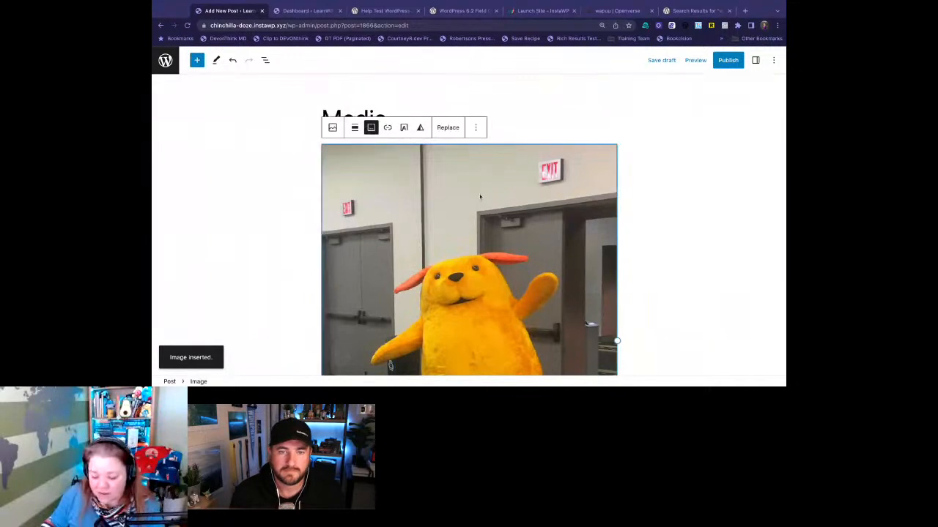
pyautogui.scroll(-3, 479, 197)
pyautogui.scroll(1, 479, 196)
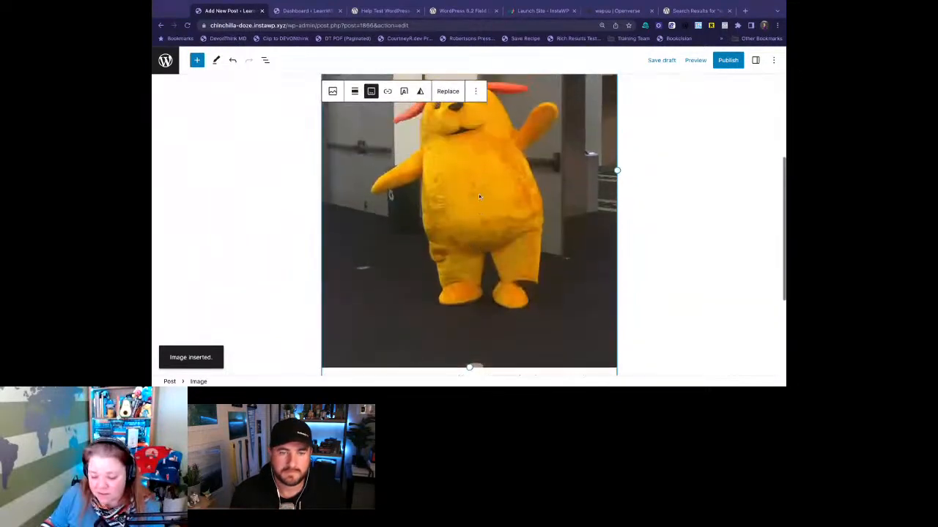
pyautogui.scroll(2, 480, 197)
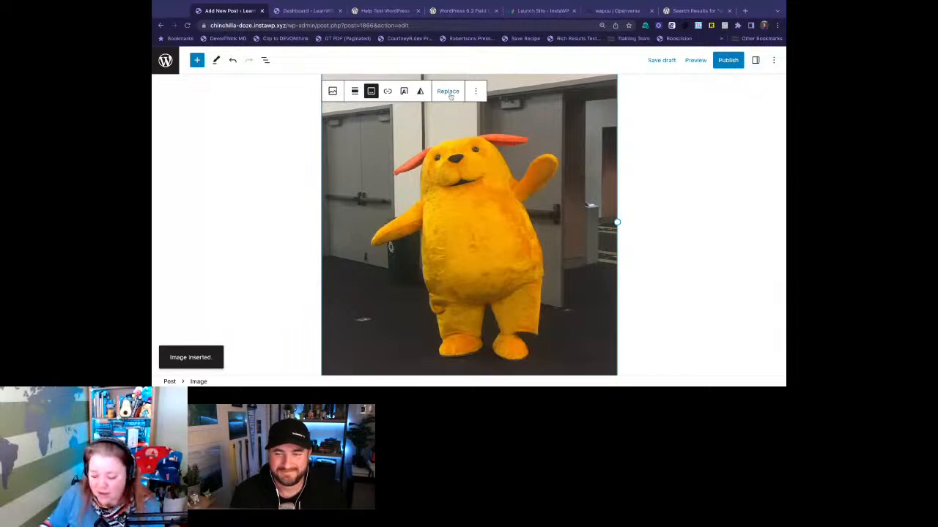
# - Open the wapuu image's block settings, examine its alt text, dimension and advanced options, and dismiss the notice about moved block settings
pyautogui.click(755, 60)
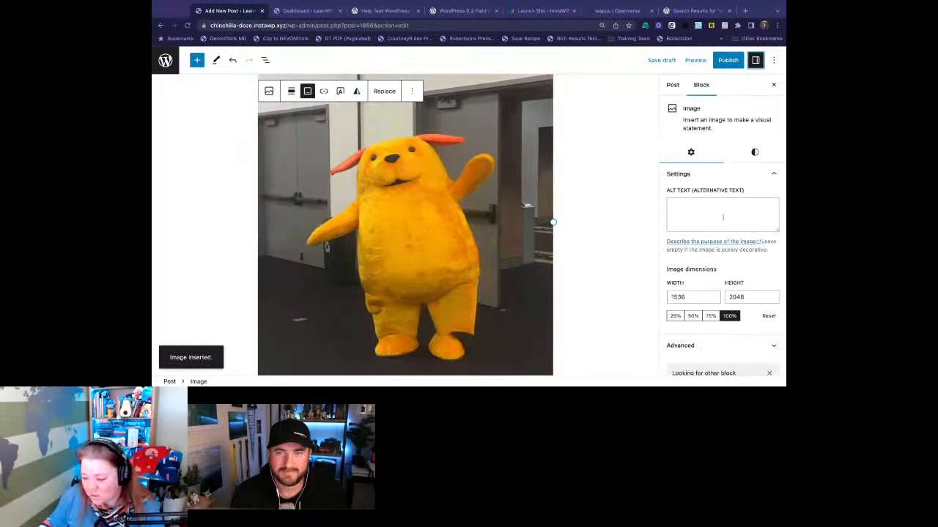
pyautogui.scroll(-2, 744, 309)
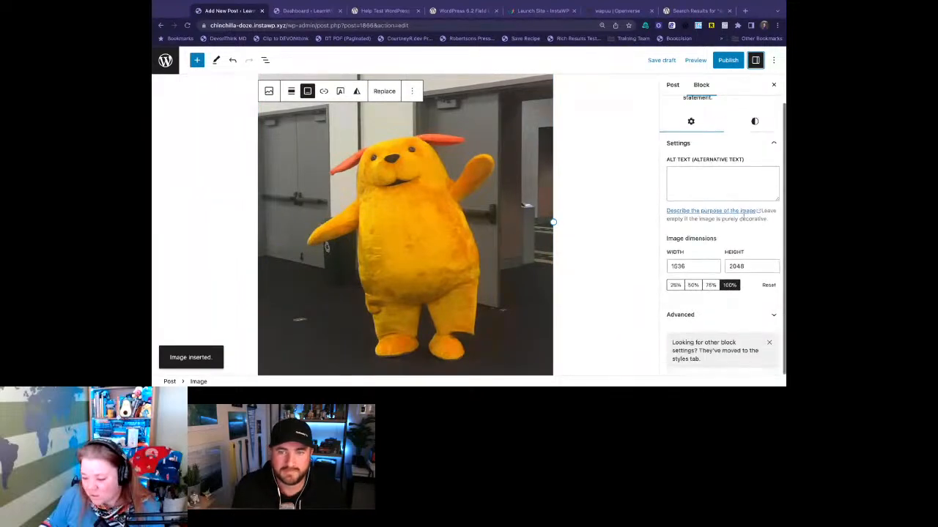
pyautogui.click(769, 315)
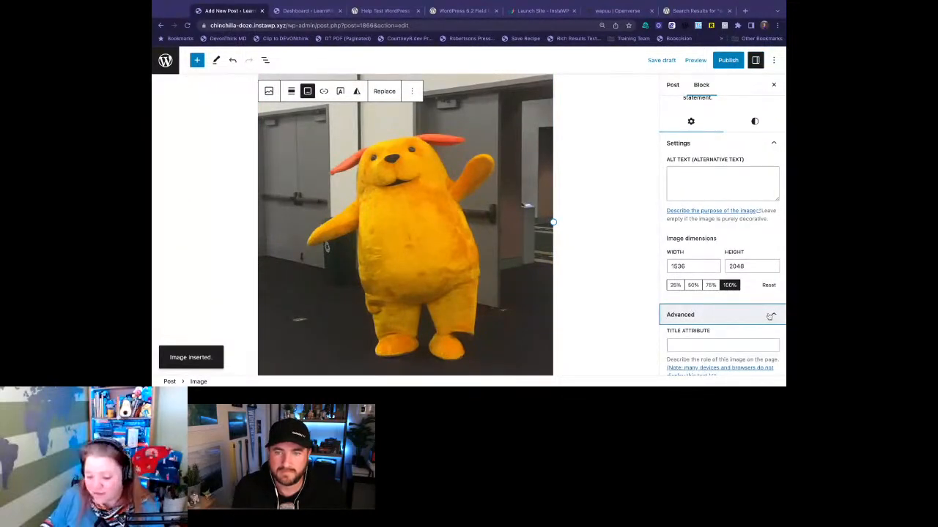
pyautogui.scroll(-2, 768, 317)
pyautogui.scroll(-5, 769, 316)
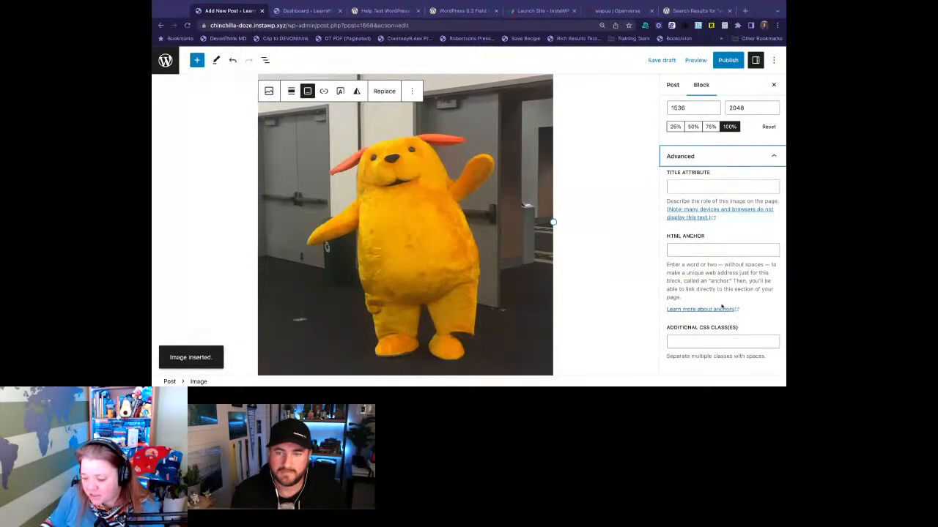
pyautogui.scroll(-2, 722, 306)
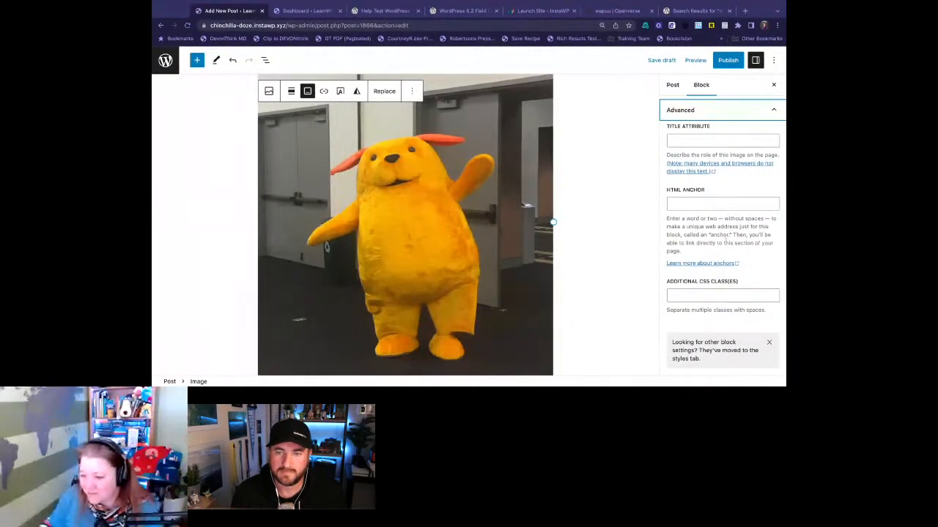
pyautogui.click(725, 296)
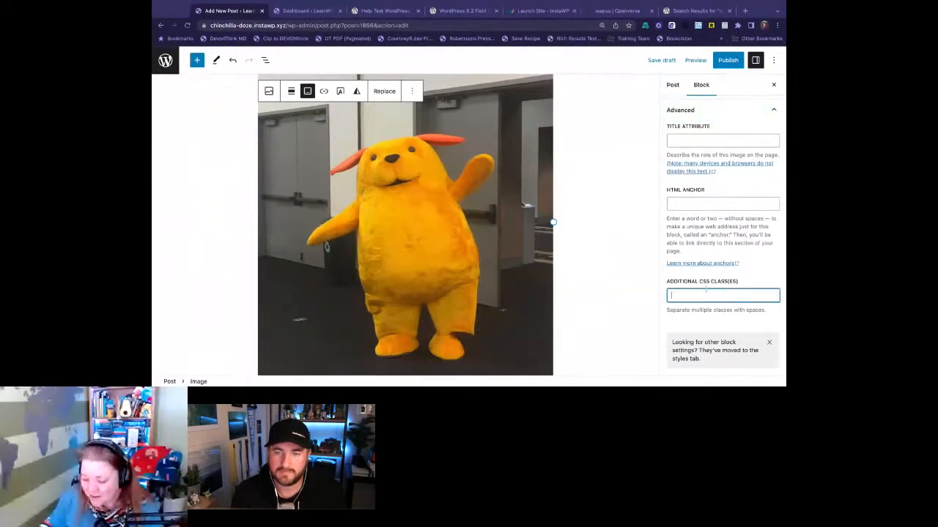
pyautogui.click(768, 342)
# - Give the wapuu image the Rounded style, a 71 px border and a 100 px radius
pyautogui.click(755, 152)
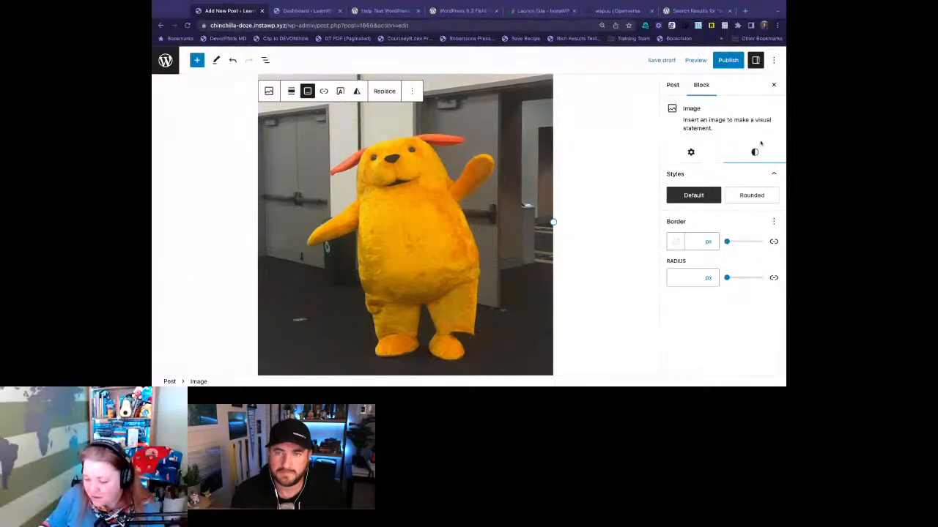
pyautogui.click(750, 194)
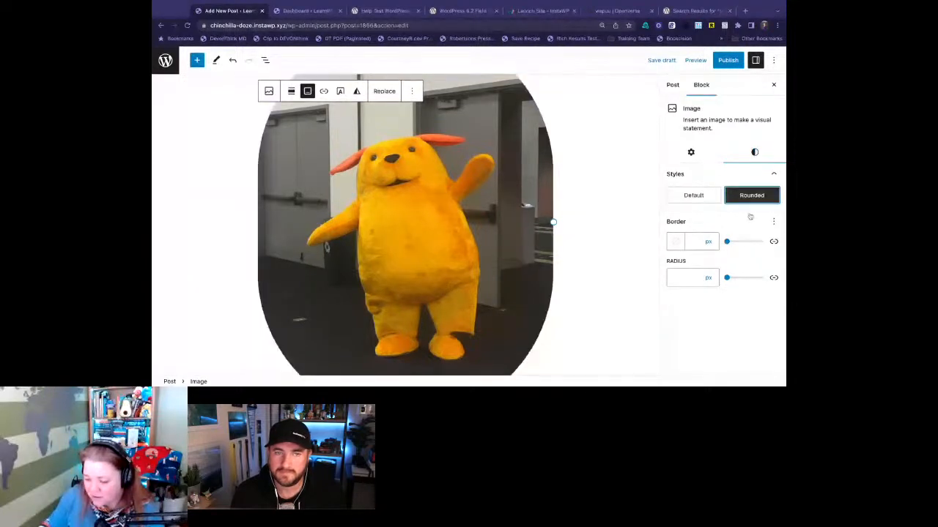
pyautogui.moveTo(727, 243); pyautogui.dragTo(752, 242)
pyautogui.moveTo(726, 277)
pyautogui.mouseDown()
pyautogui.moveTo(736, 278)
pyautogui.moveTo(728, 279)
pyautogui.mouseUp()
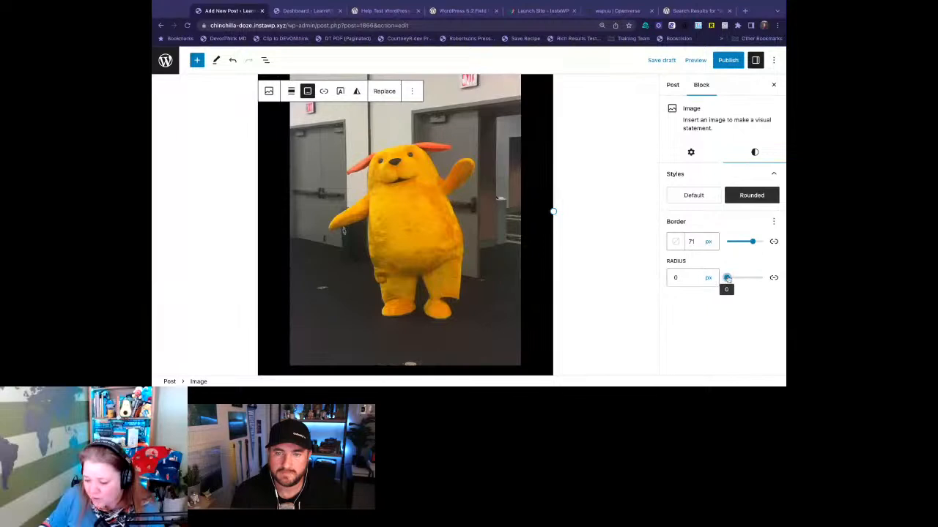
pyautogui.scroll(2, 645, 220)
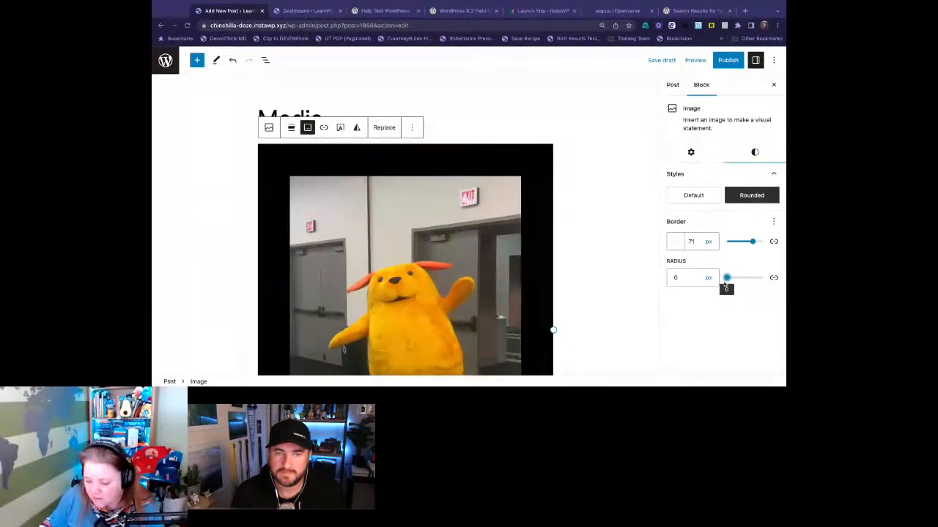
pyautogui.moveTo(726, 278); pyautogui.dragTo(763, 277)
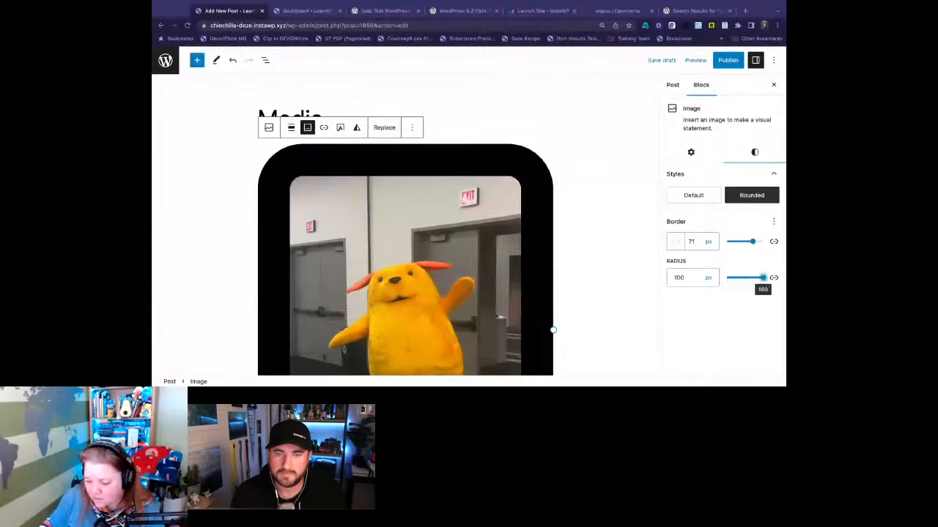
# - Deselect the image and examine its styled frame and the attribution caption beneath it
pyautogui.click(652, 255)
pyautogui.scroll(-3, 636, 254)
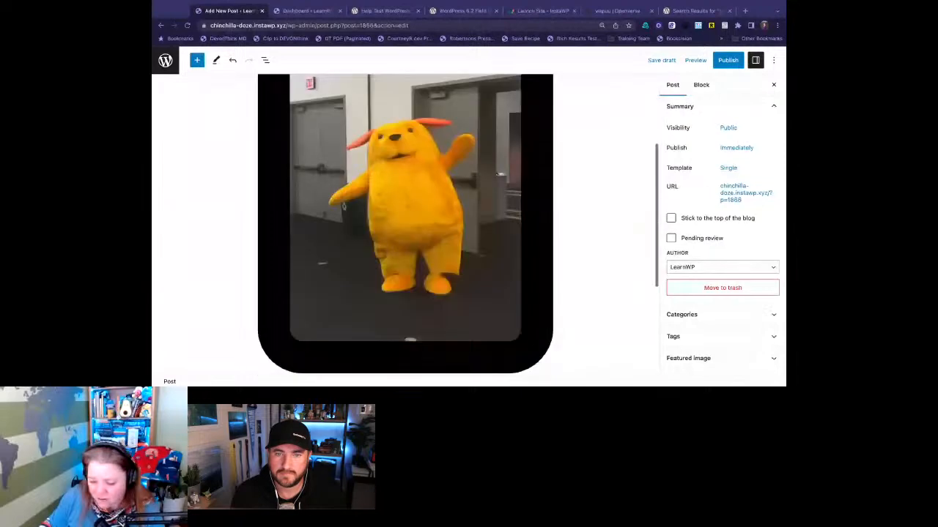
pyautogui.scroll(1, 574, 197)
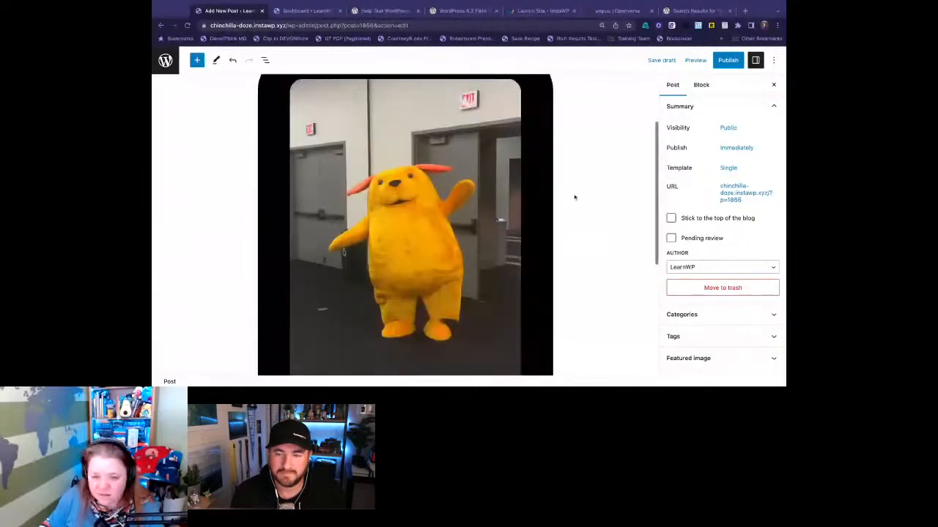
pyautogui.click(549, 199)
pyautogui.scroll(-5, 609, 266)
pyautogui.click(516, 265)
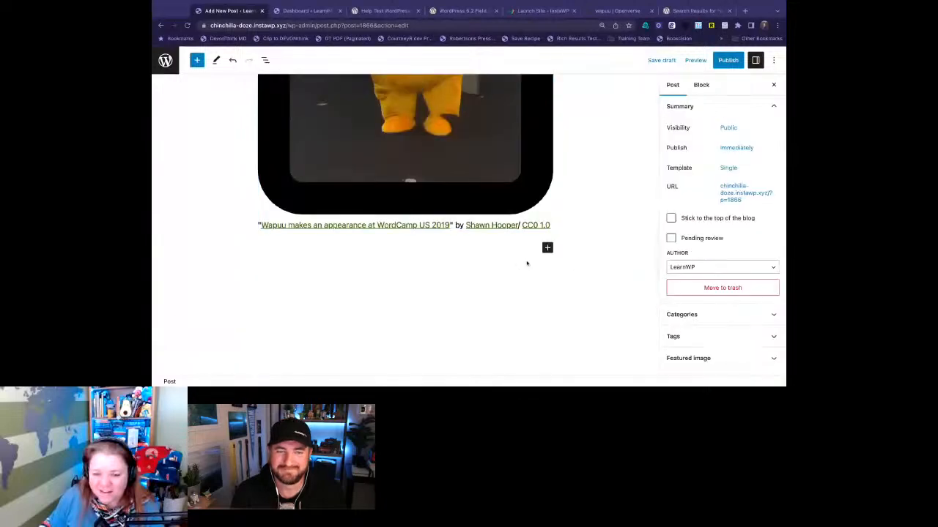
pyautogui.click(547, 247)
pyautogui.click(513, 266)
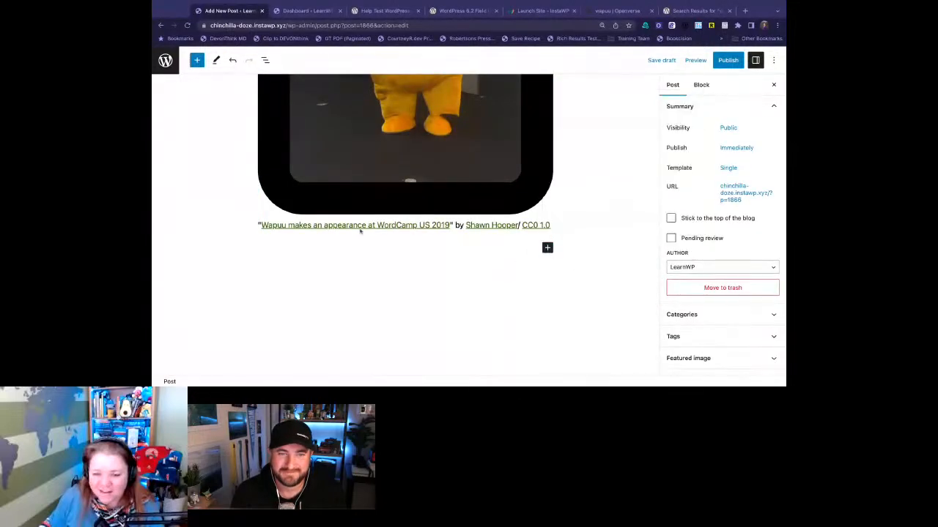
# - Search the site's own images in the inserter's media for "wapuu"
pyautogui.click(194, 62)
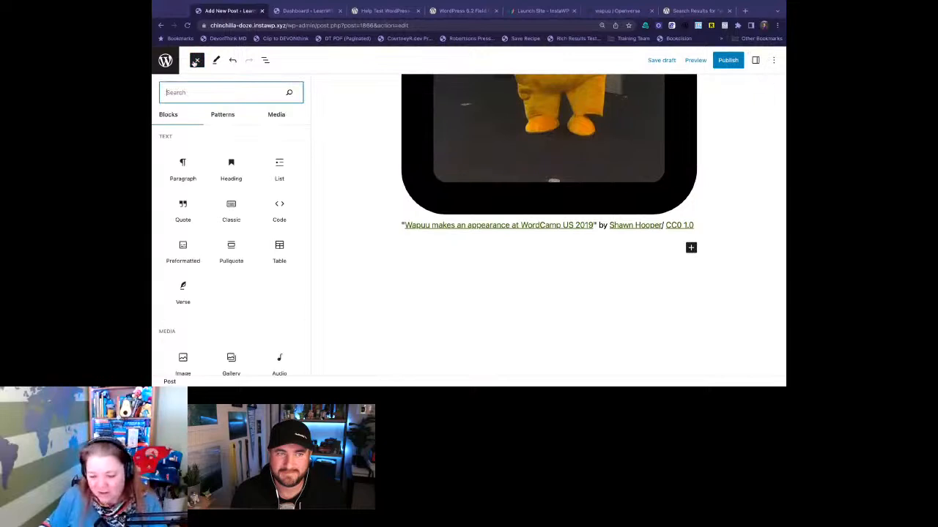
pyautogui.click(276, 114)
pyautogui.click(206, 144)
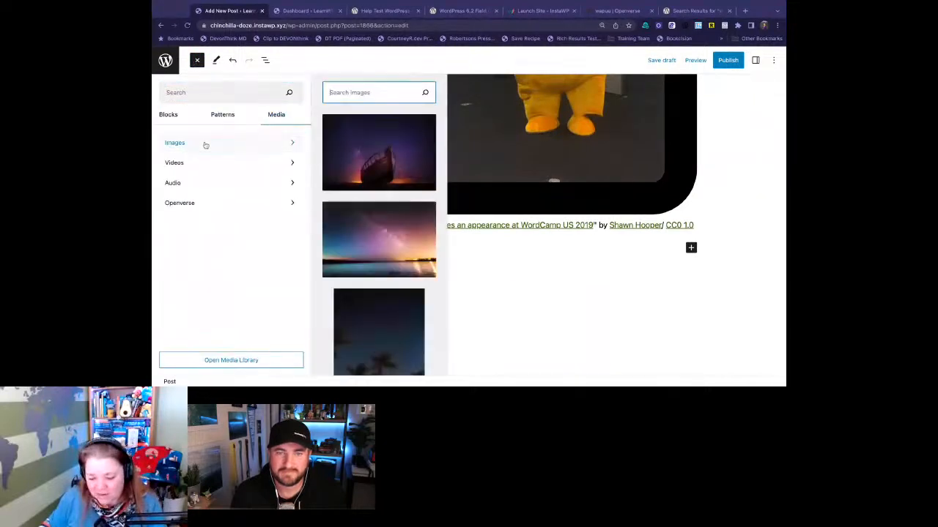
pyautogui.write('wapuu')
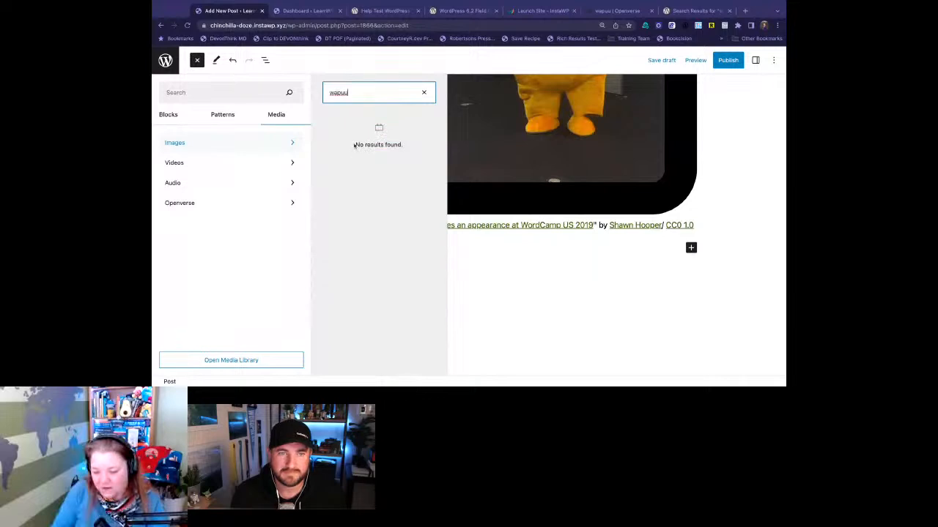
# - Insert the Openverse image of two wapuus with the Tokyo Sky Tree as an external image below the first one
pyautogui.click(219, 204)
pyautogui.scroll(-2, 396, 247)
pyautogui.scroll(-3, 395, 247)
pyautogui.click(396, 252)
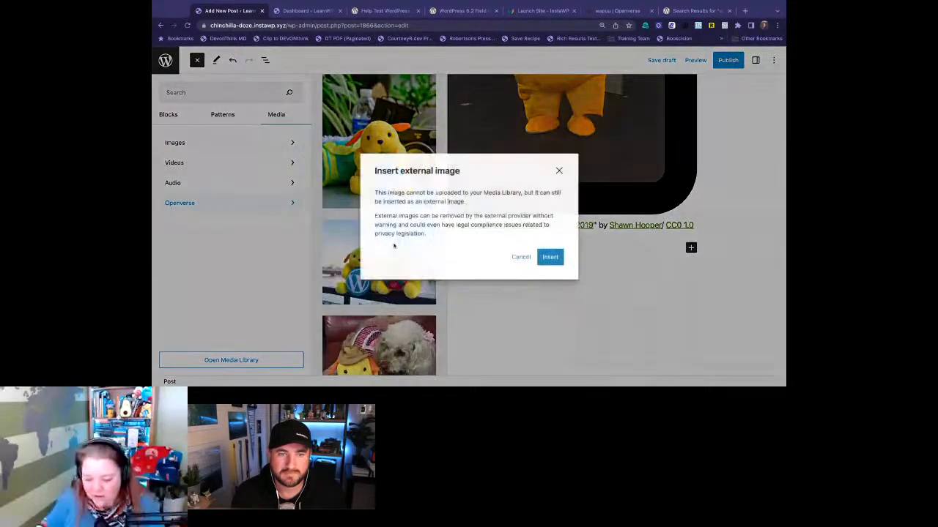
pyautogui.click(549, 257)
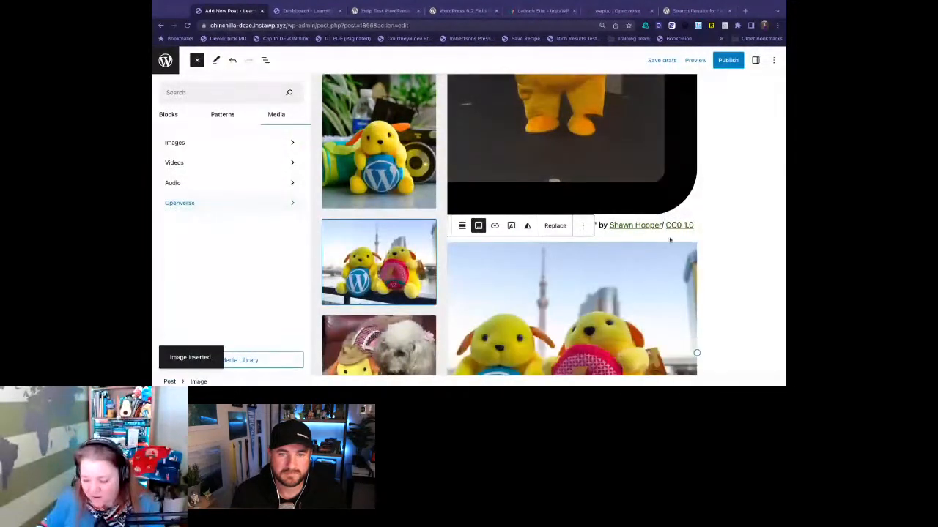
pyautogui.click(711, 245)
pyautogui.scroll(-1, 658, 251)
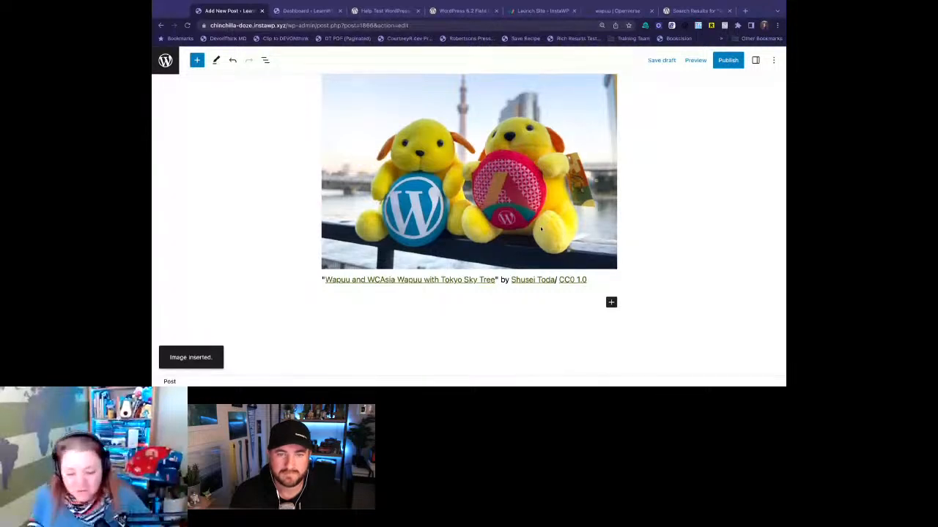
# - Copy the styles of the first wapuu image, the one with the thick rounded black border
pyautogui.scroll(3, 623, 227)
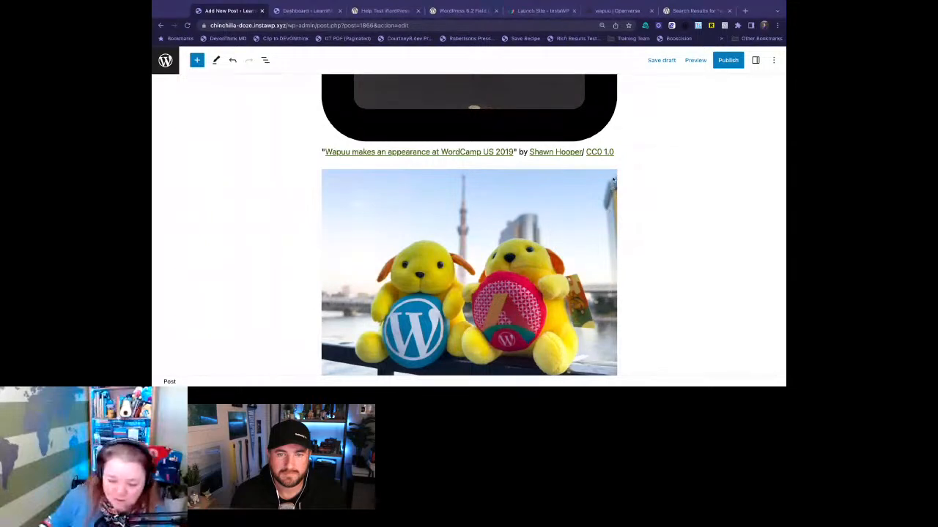
pyautogui.scroll(1, 588, 245)
pyautogui.click(594, 133)
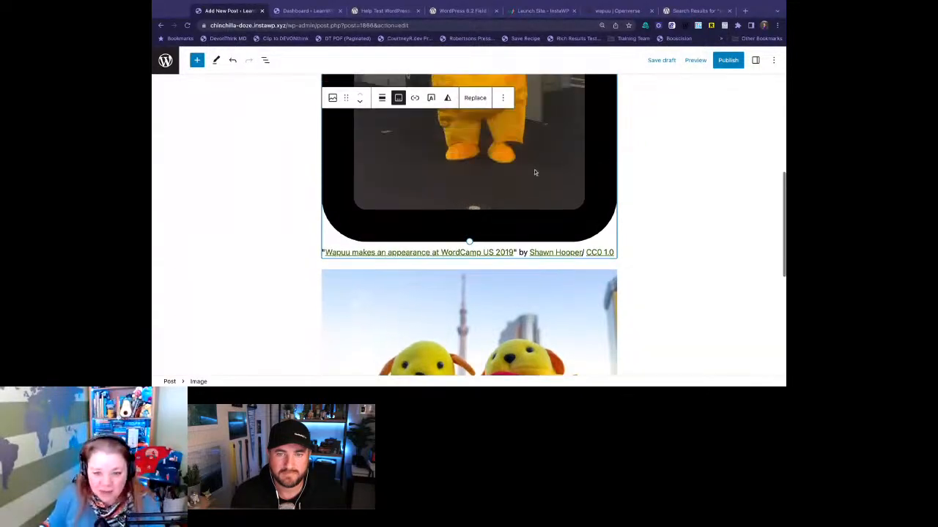
pyautogui.scroll(3, 534, 171)
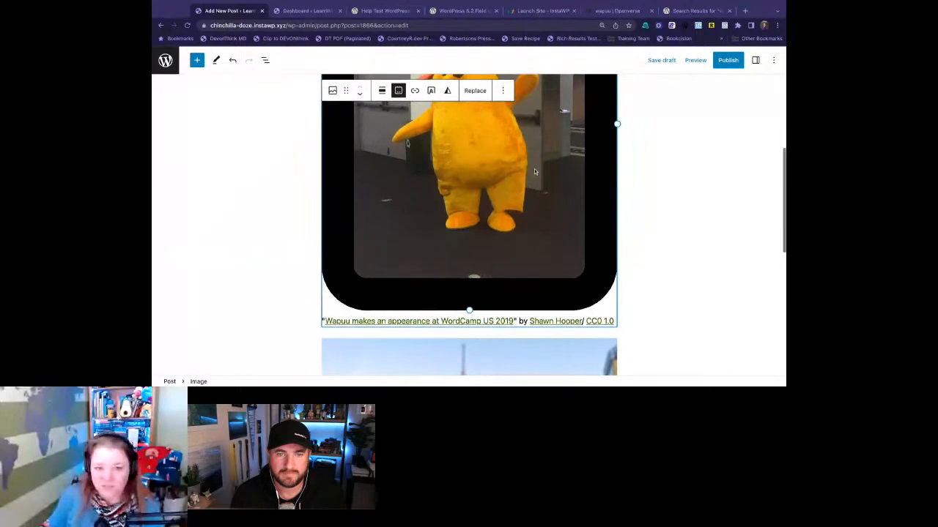
pyautogui.scroll(-2, 534, 171)
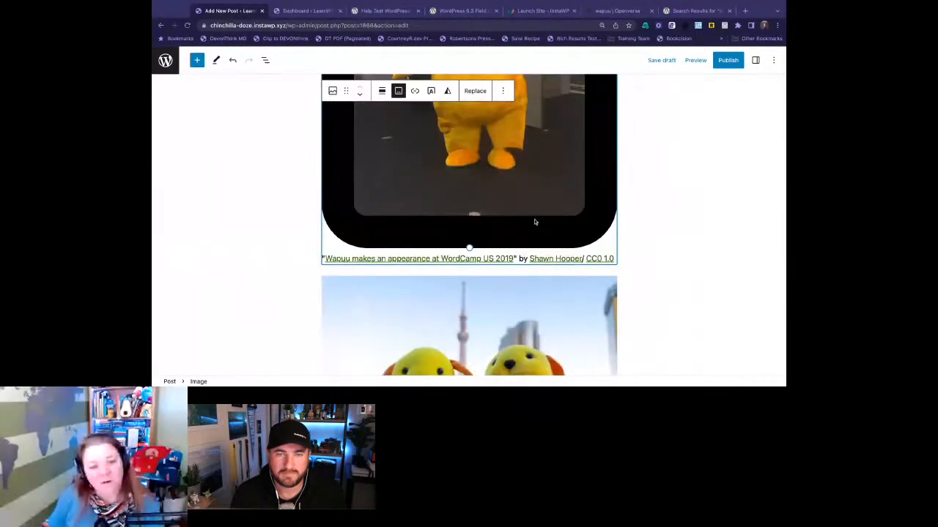
pyautogui.click(501, 91)
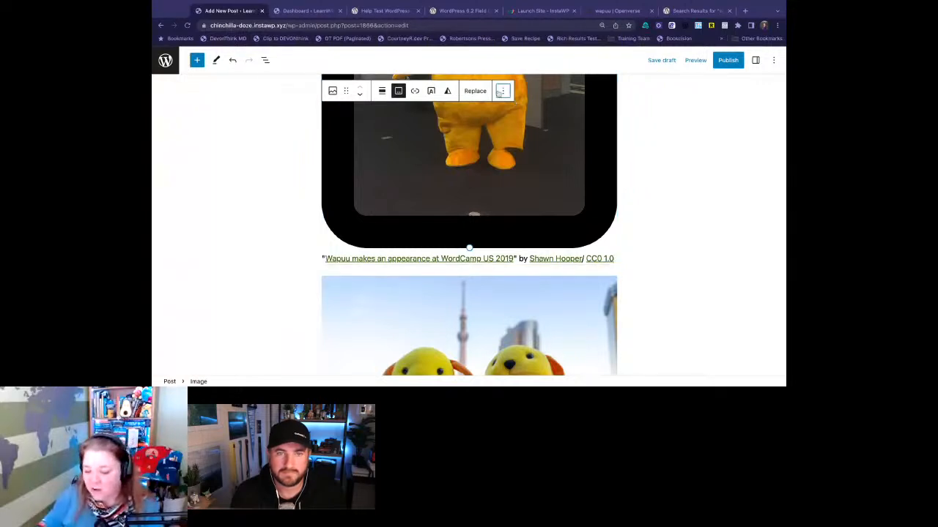
pyautogui.click(501, 91)
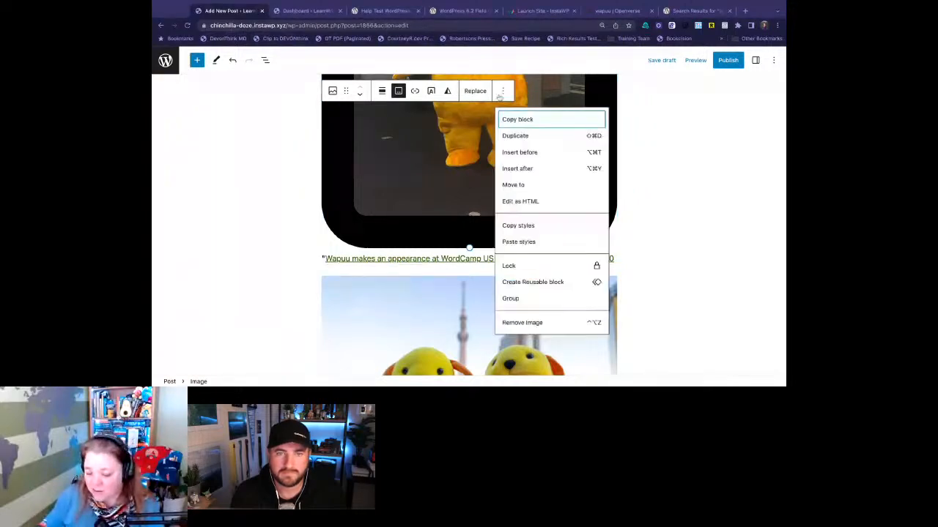
pyautogui.click(537, 225)
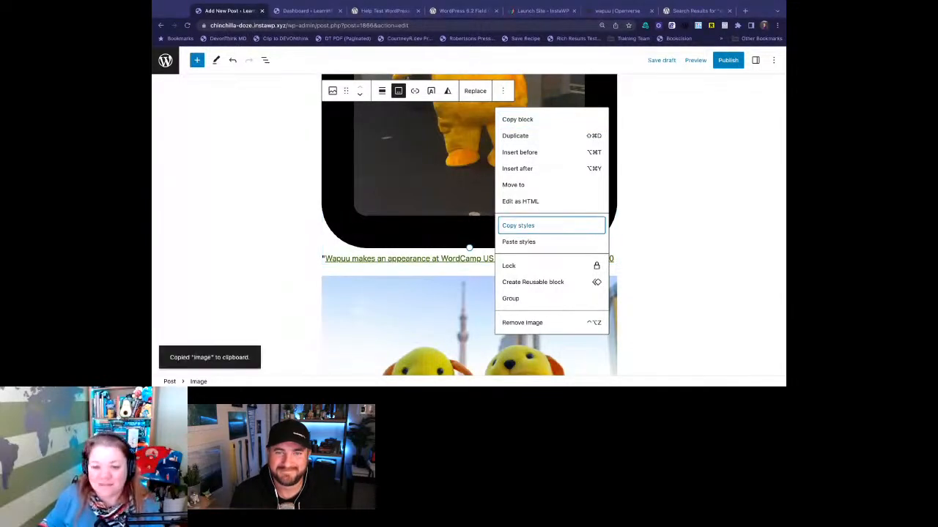
# - Try to paste the copied styles onto the second image, the two wapuus with the Tokyo Sky Tree
pyautogui.click(432, 299)
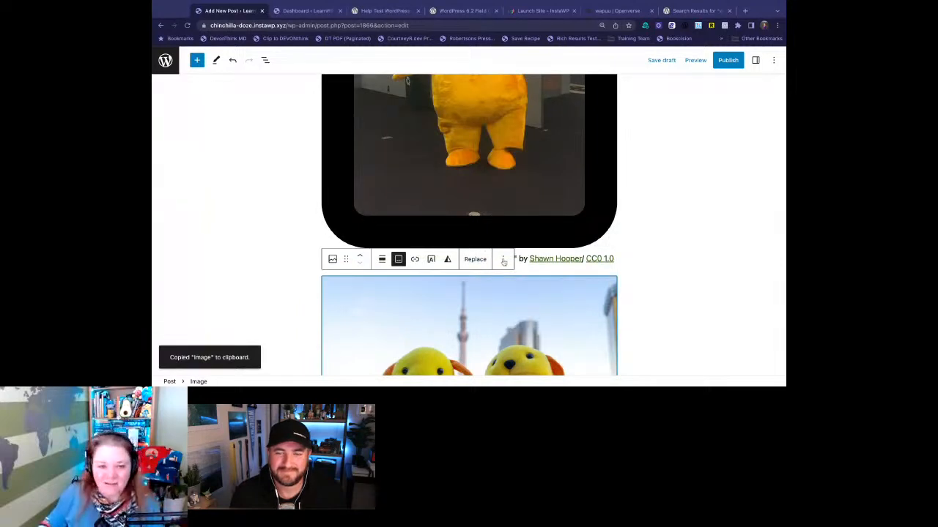
pyautogui.scroll(-2, 504, 262)
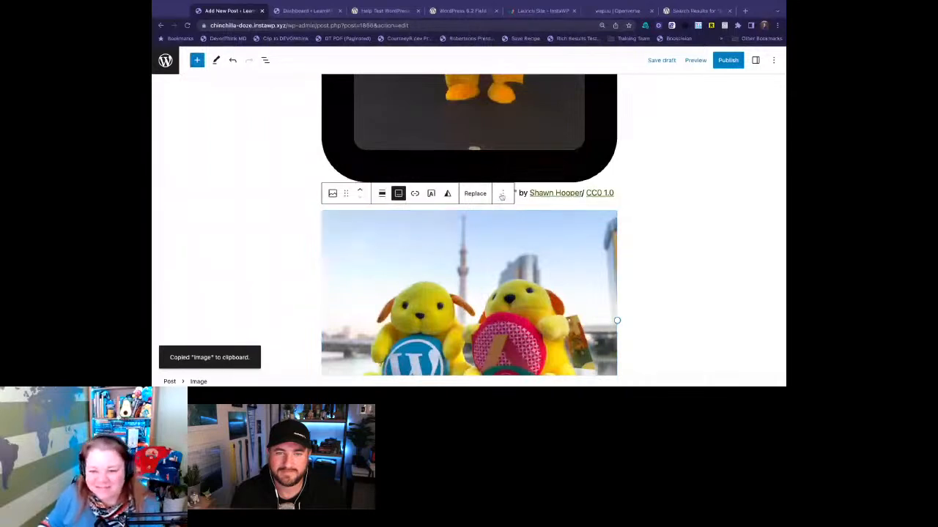
pyautogui.click(502, 195)
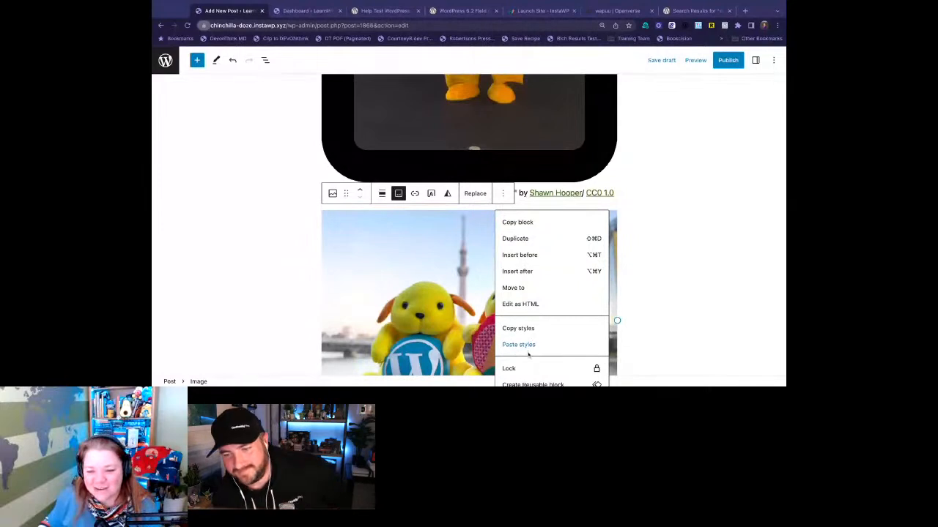
pyautogui.click(527, 346)
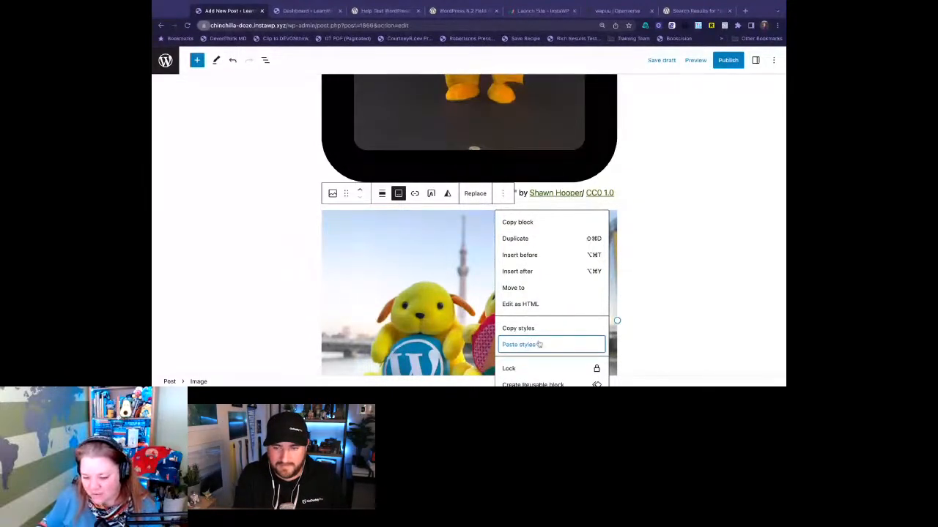
pyautogui.scroll(-2, 538, 344)
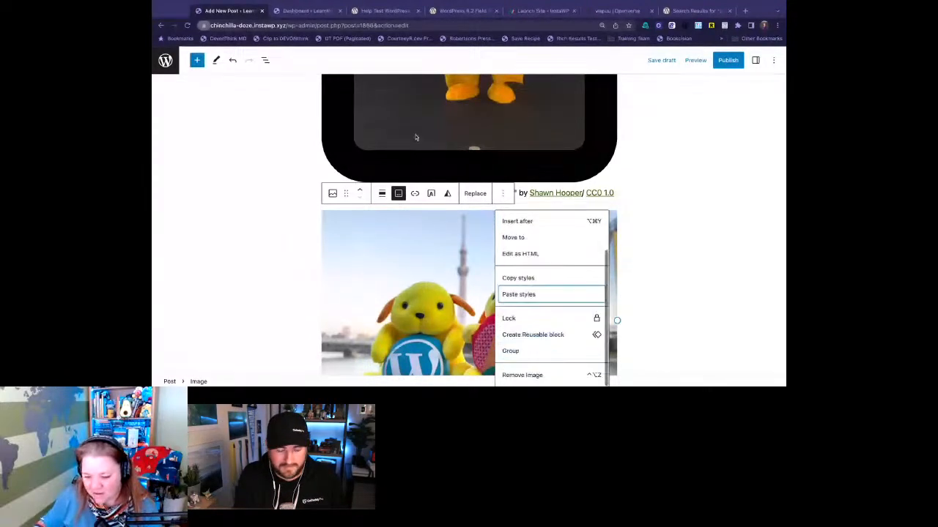
pyautogui.click(332, 82)
pyautogui.click(529, 295)
pyautogui.click(442, 248)
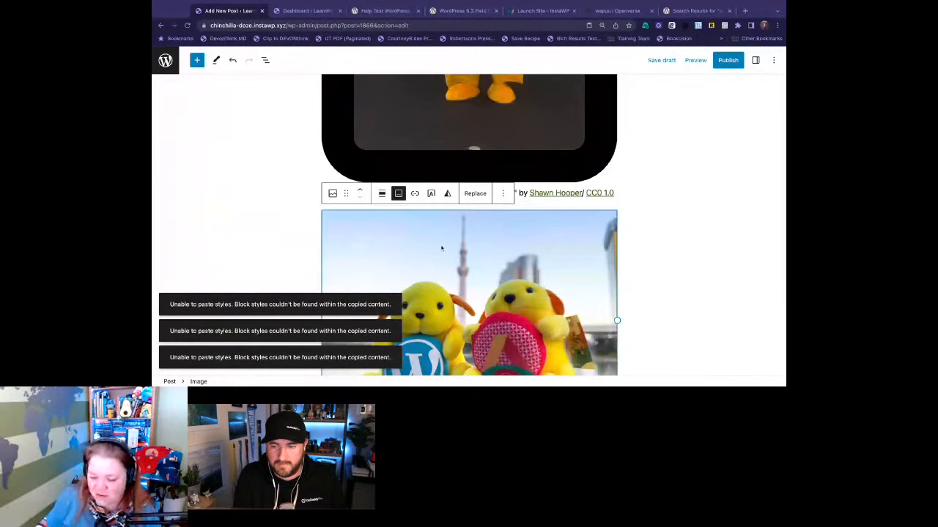
# - Copy the styles of the first wapuu image with the thick rounded black border again
pyautogui.click(469, 132)
pyautogui.scroll(1, 469, 132)
pyautogui.click(506, 90)
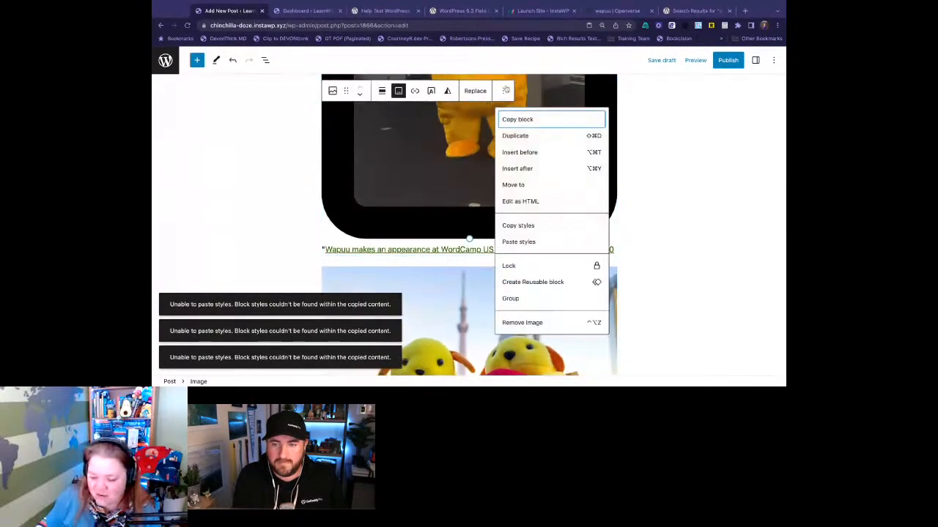
pyautogui.click(534, 226)
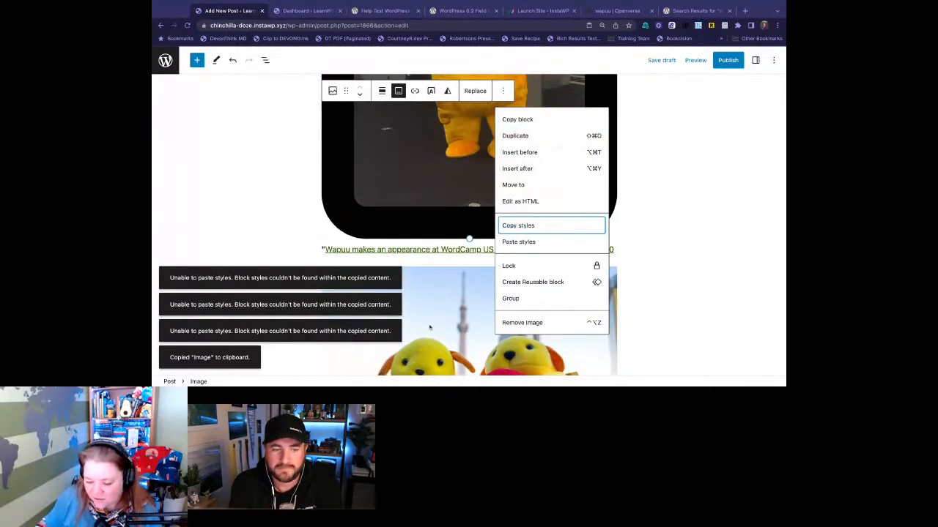
# - Paste the copied styles onto the Tokyo Sky Tree wapuu image, then deselect it and check its frame
pyautogui.click(430, 328)
pyautogui.click(502, 251)
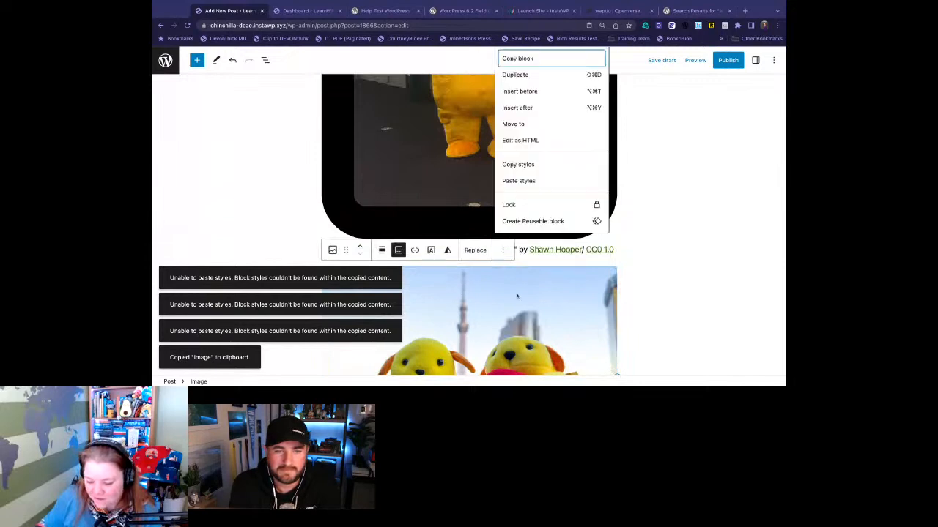
pyautogui.click(528, 181)
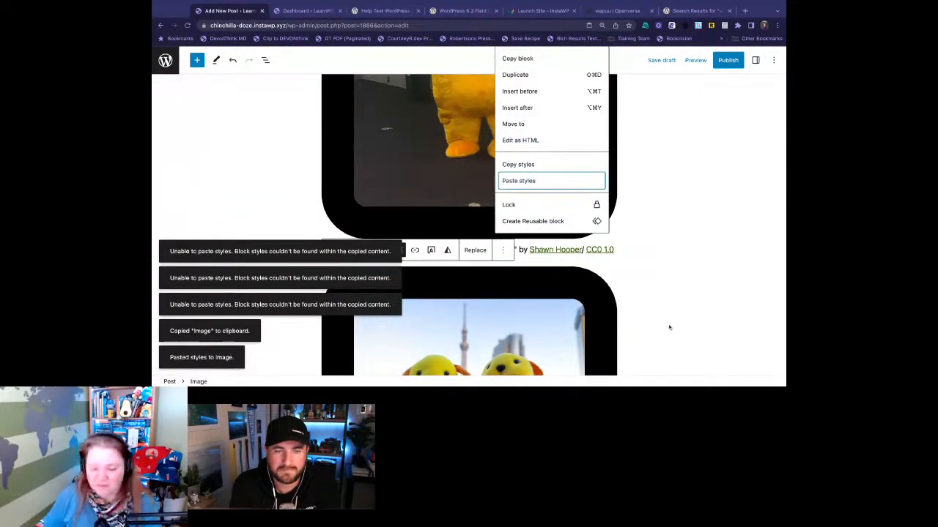
pyautogui.scroll(-1, 594, 324)
pyautogui.scroll(-2, 593, 323)
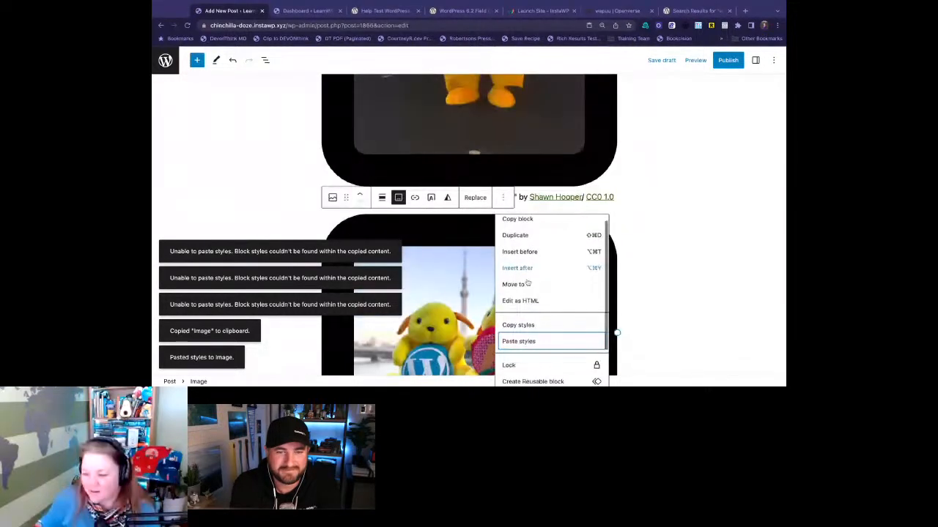
pyautogui.scroll(-2, 557, 323)
pyautogui.click(646, 280)
pyautogui.scroll(-3, 646, 280)
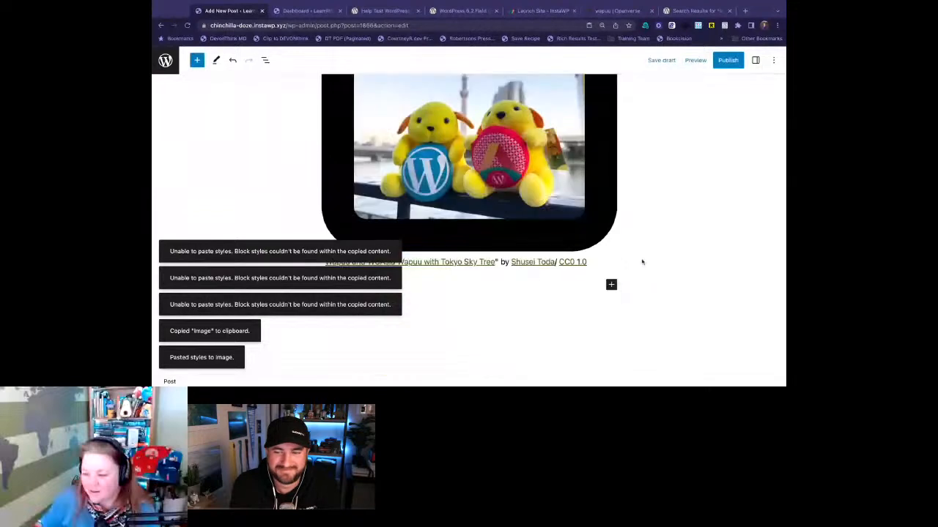
# - Dismiss all the copy and paste notices covering the post canvas
pyautogui.scroll(1, 624, 202)
pyautogui.click(381, 252)
pyautogui.click(320, 275)
pyautogui.click(307, 300)
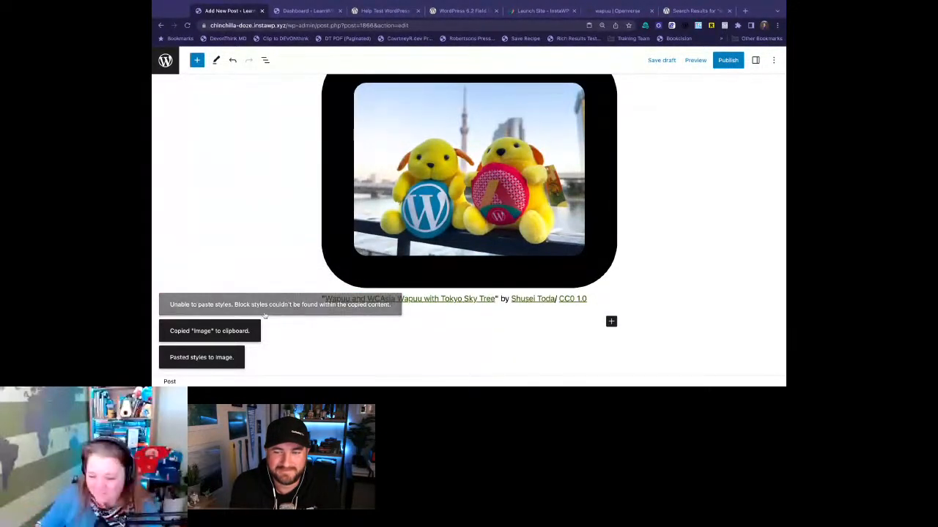
pyautogui.click(228, 330)
pyautogui.click(220, 362)
pyautogui.scroll(5, 283, 211)
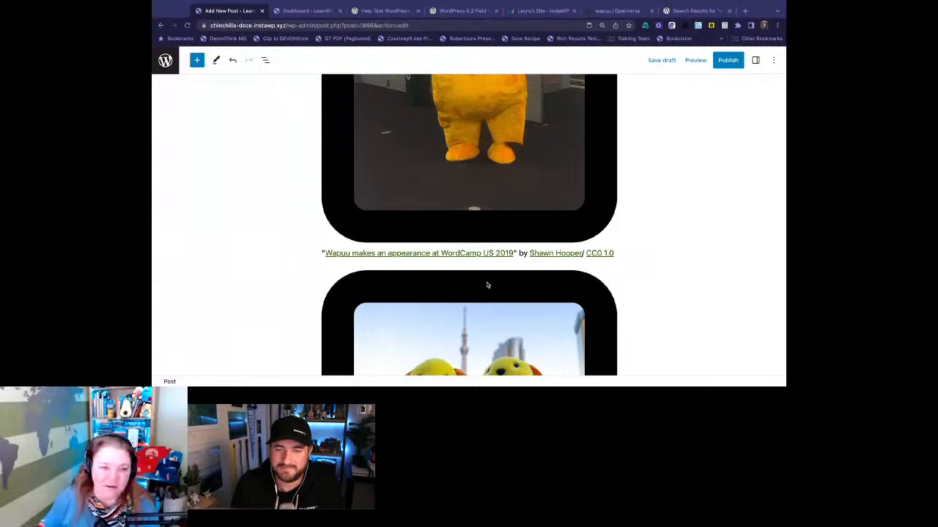
# - Compare the two framed wapuu images and save the post as a draft
pyautogui.scroll(-2, 492, 226)
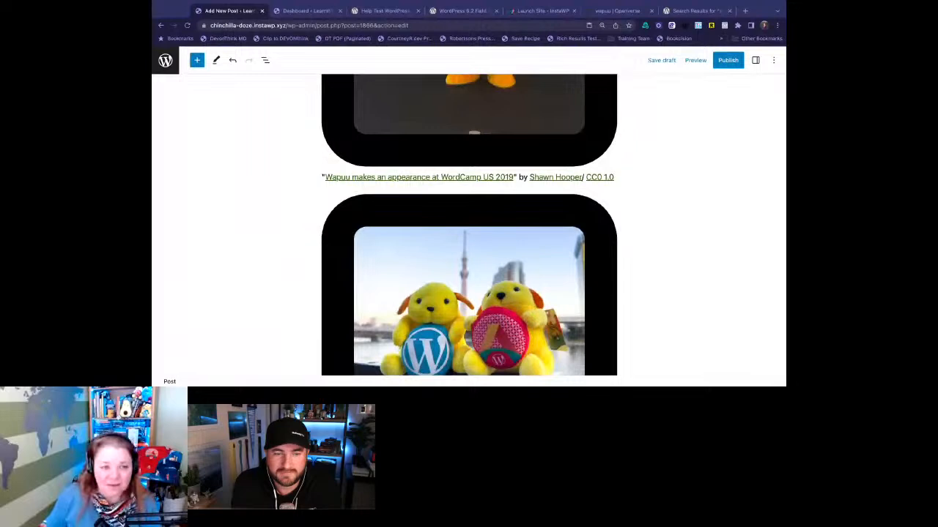
pyautogui.scroll(-2, 469, 227)
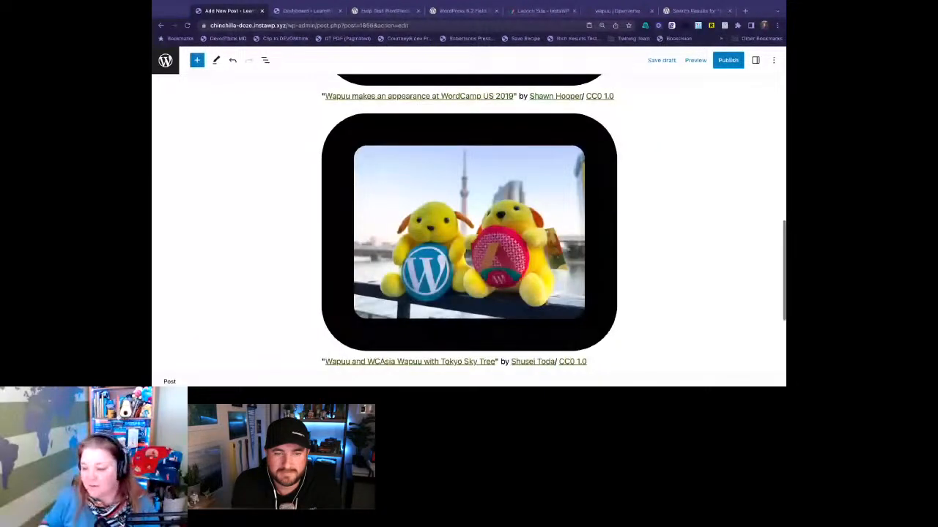
pyautogui.scroll(-1, 578, 190)
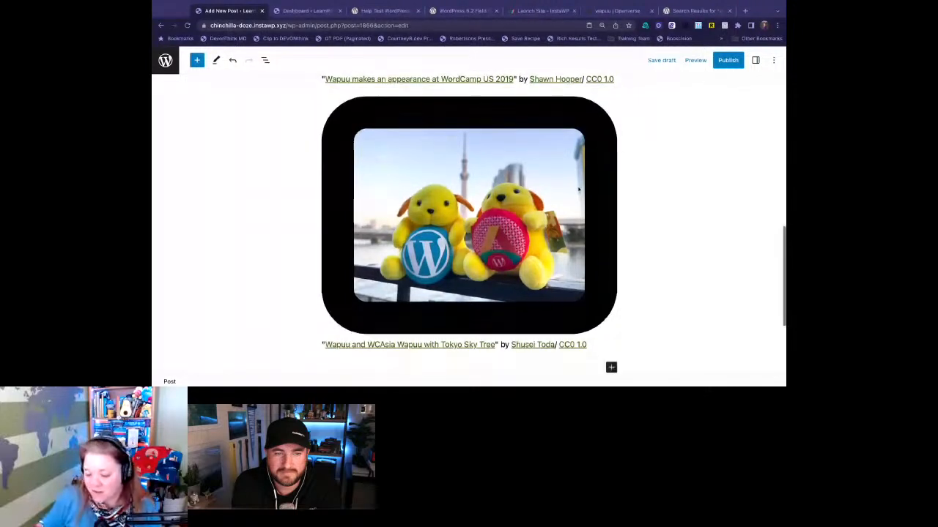
pyautogui.scroll(-4, 578, 190)
pyautogui.click(659, 60)
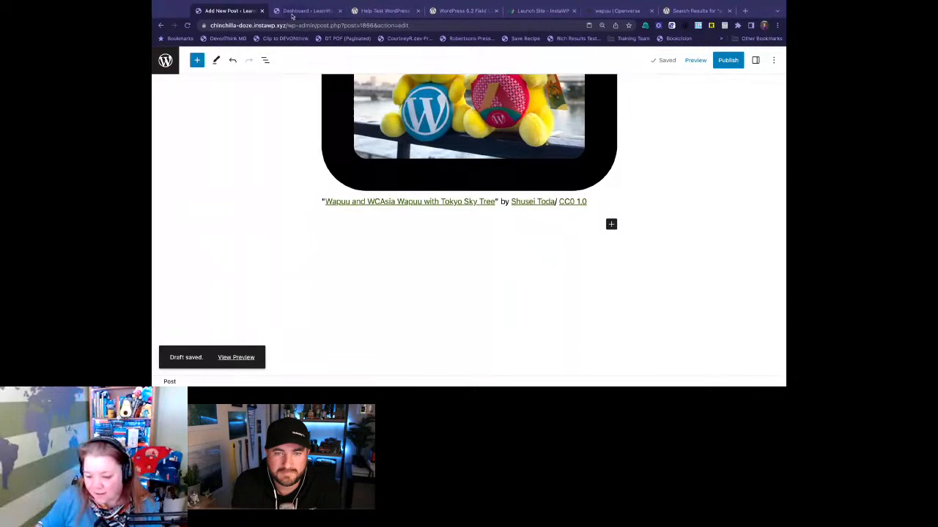
# - Switch to the Help Test WordPress 6.2 post and read on through the pattern and style features to Apply Block Style Globally
pyautogui.click(302, 11)
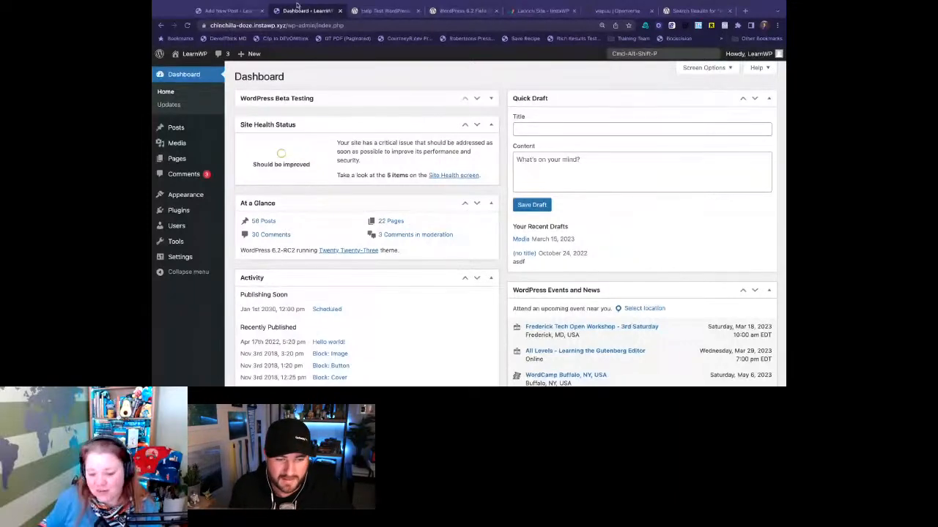
pyautogui.click(370, 10)
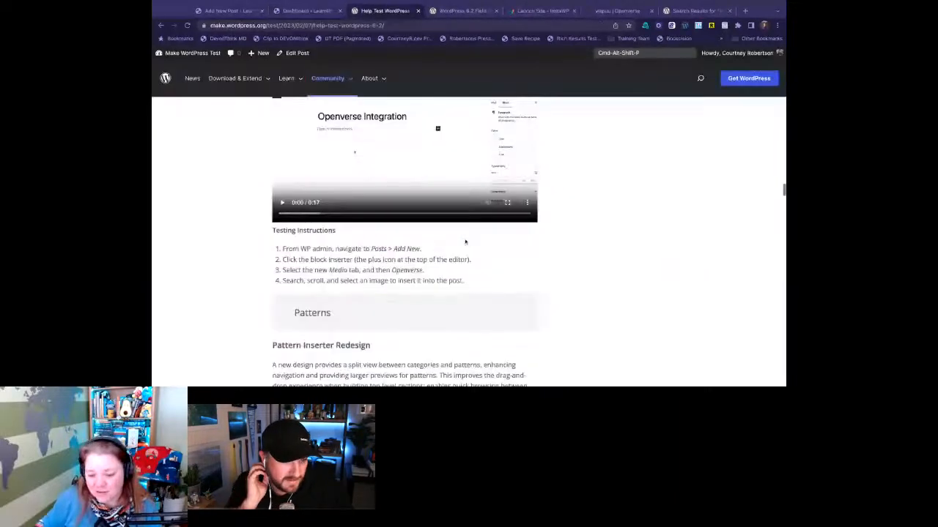
pyautogui.scroll(-6, 465, 241)
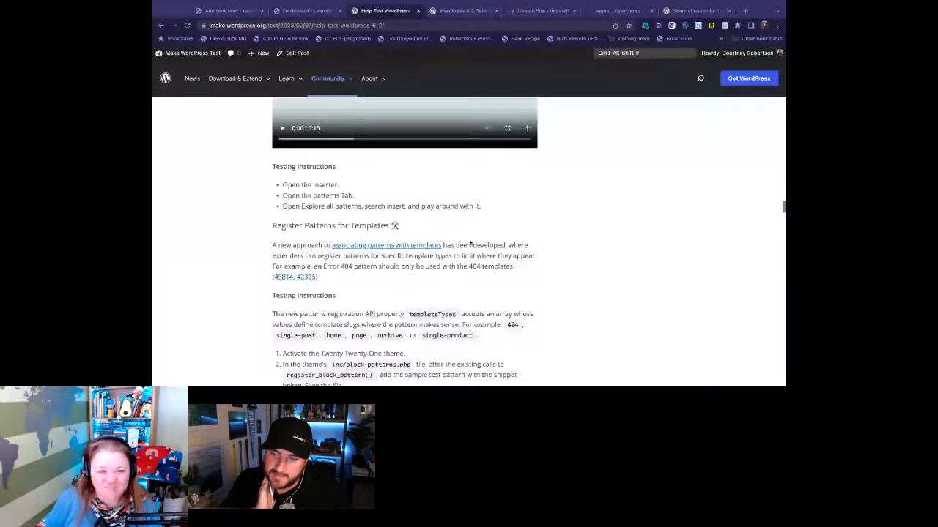
pyautogui.scroll(-5, 470, 242)
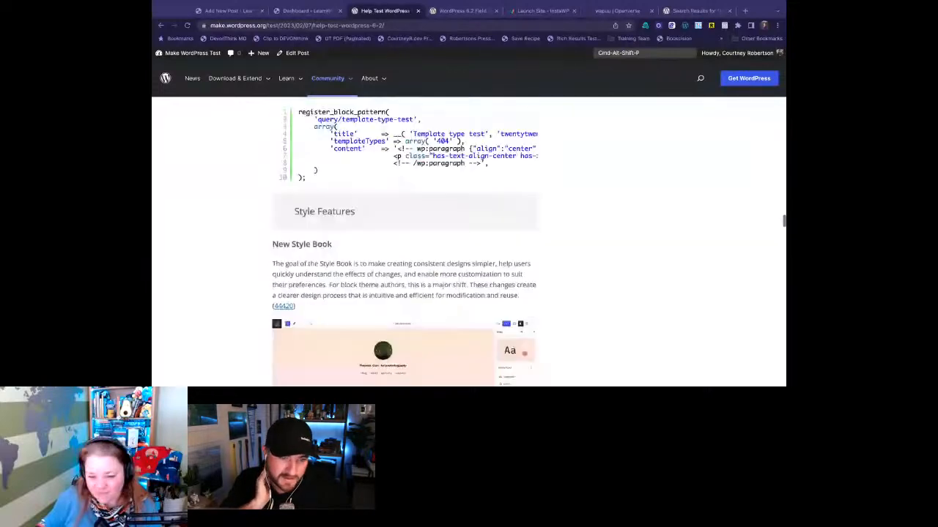
pyautogui.scroll(1, 470, 242)
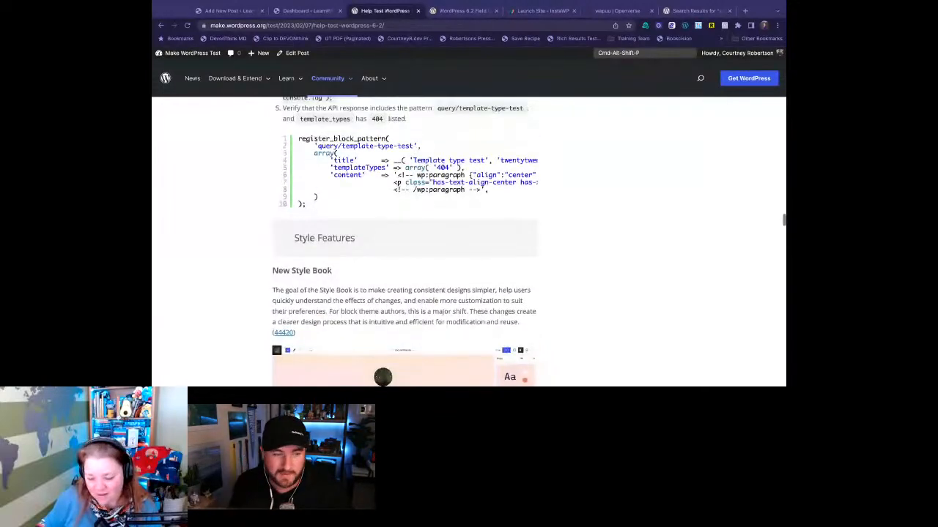
pyautogui.scroll(-6, 373, 309)
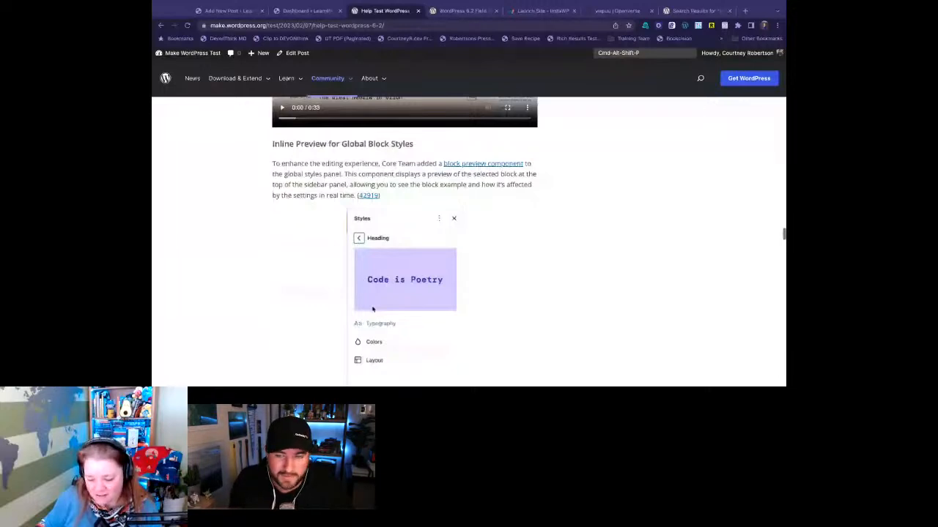
pyautogui.scroll(-5, 403, 122)
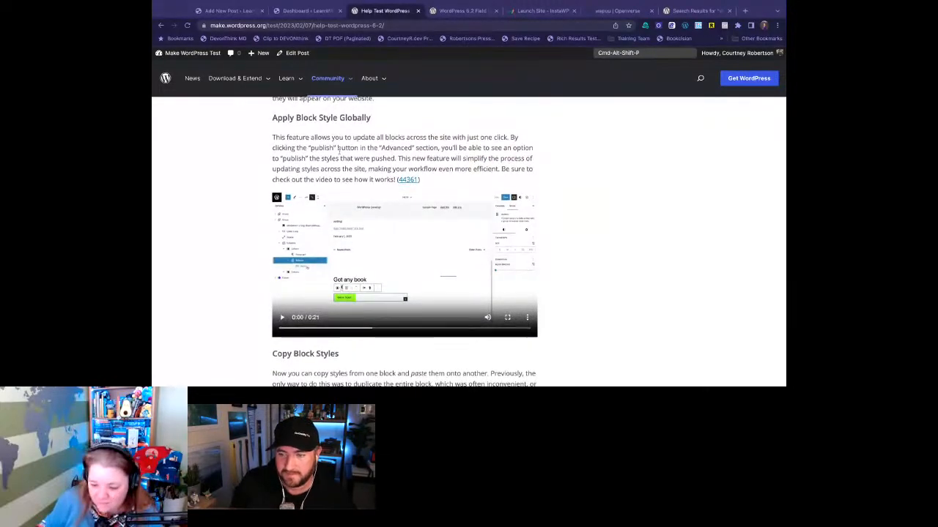
pyautogui.scroll(-1, 338, 150)
pyautogui.scroll(1, 338, 150)
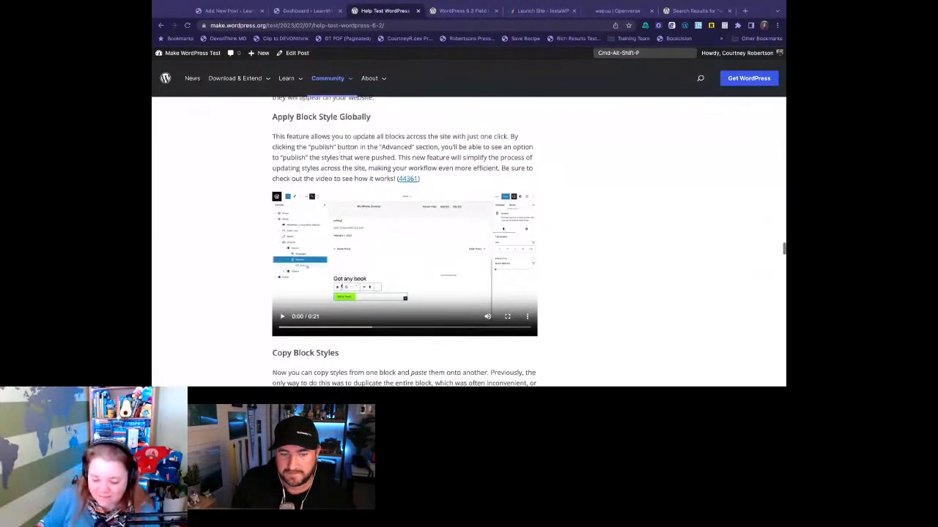
pyautogui.scroll(-1, 325, 147)
pyautogui.scroll(1, 326, 147)
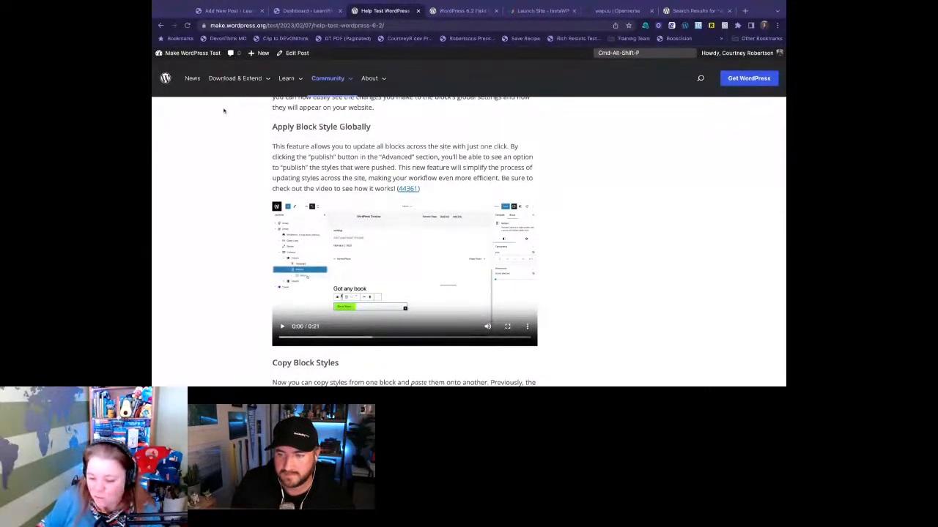
# - Leave the post, open the Home template in the Site Editor and select the "Mindblown: a blog about philosophy." heading to review its block settings
pyautogui.click(223, 11)
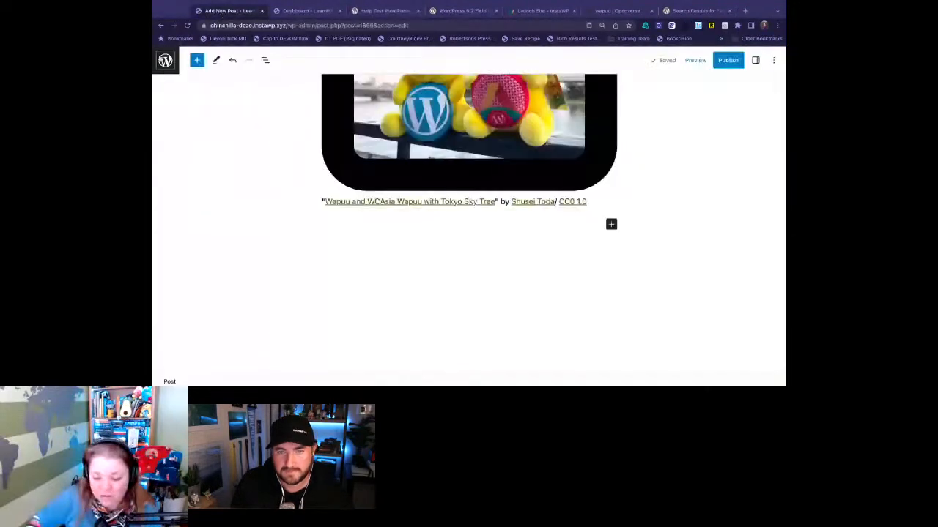
pyautogui.click(165, 61)
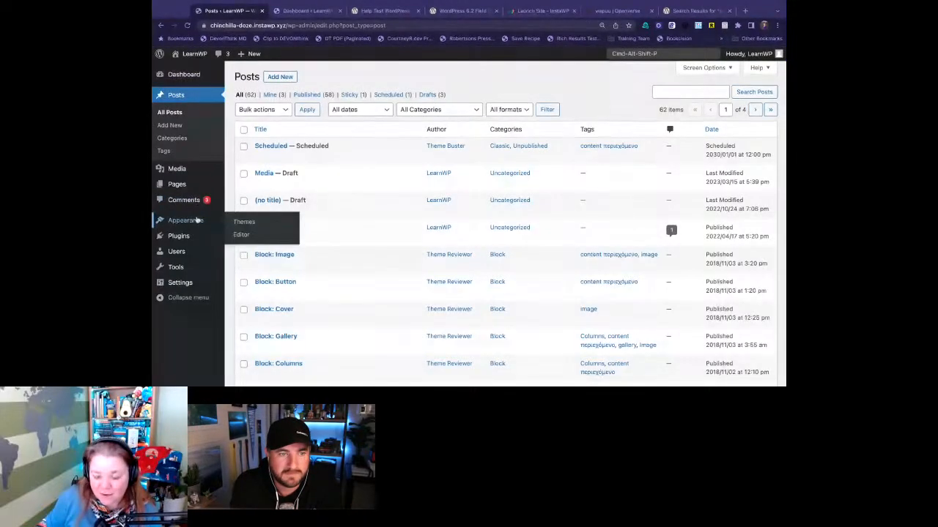
pyautogui.click(256, 236)
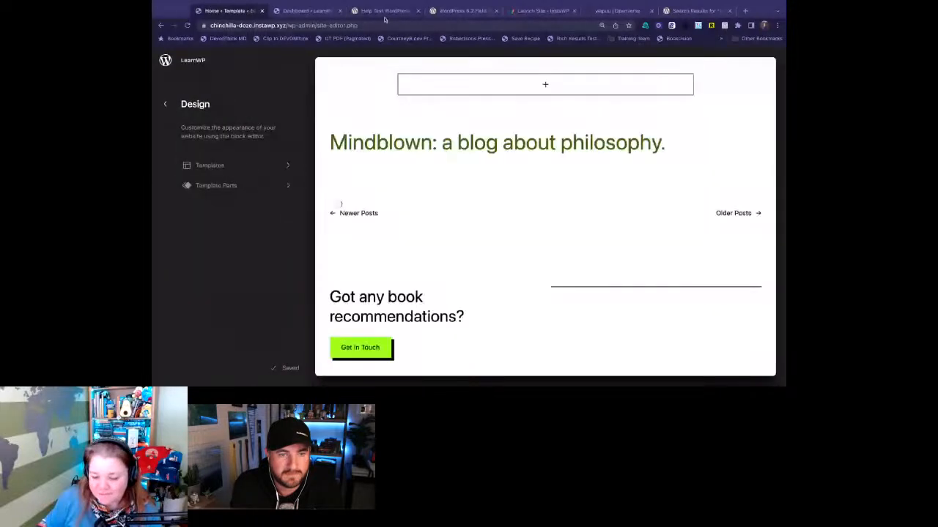
pyautogui.click(518, 145)
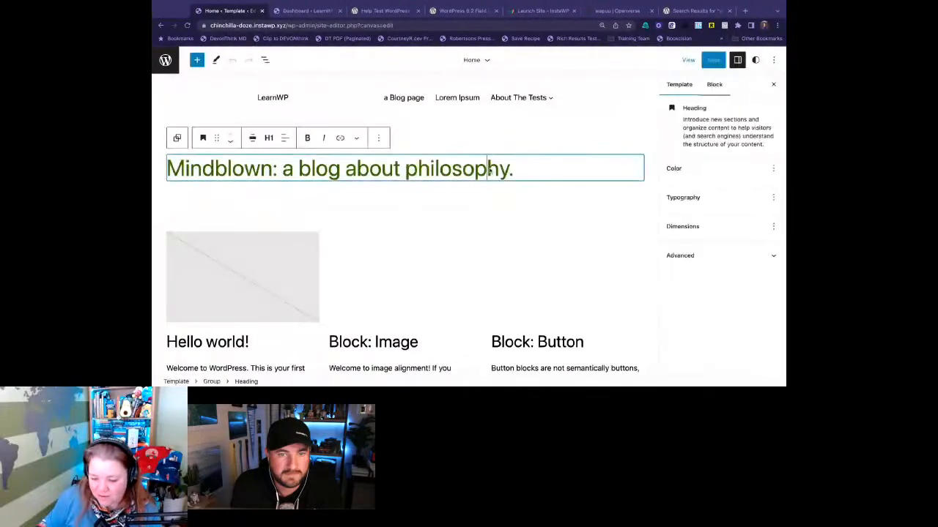
pyautogui.scroll(-4, 711, 261)
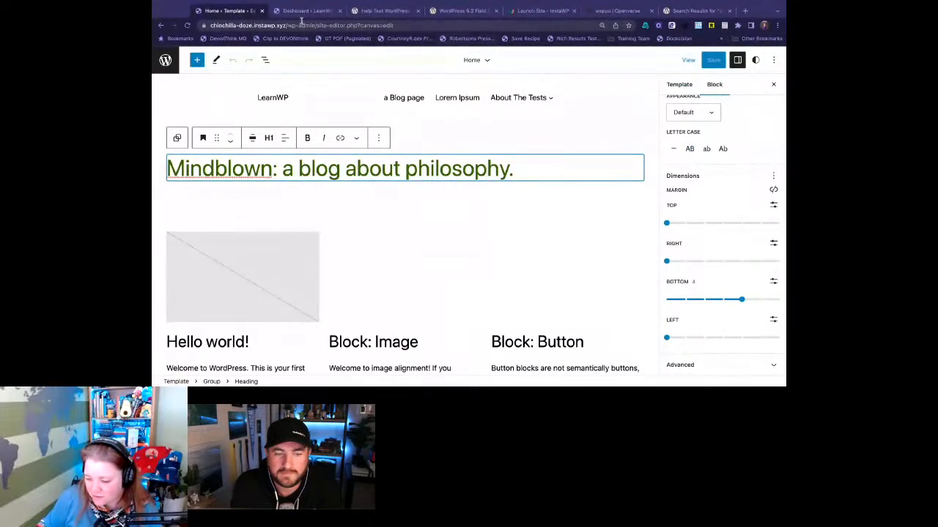
# - Return to the Help Test WordPress 6.2 post and watch part of the Apply Block Style Globally video
pyautogui.click(355, 11)
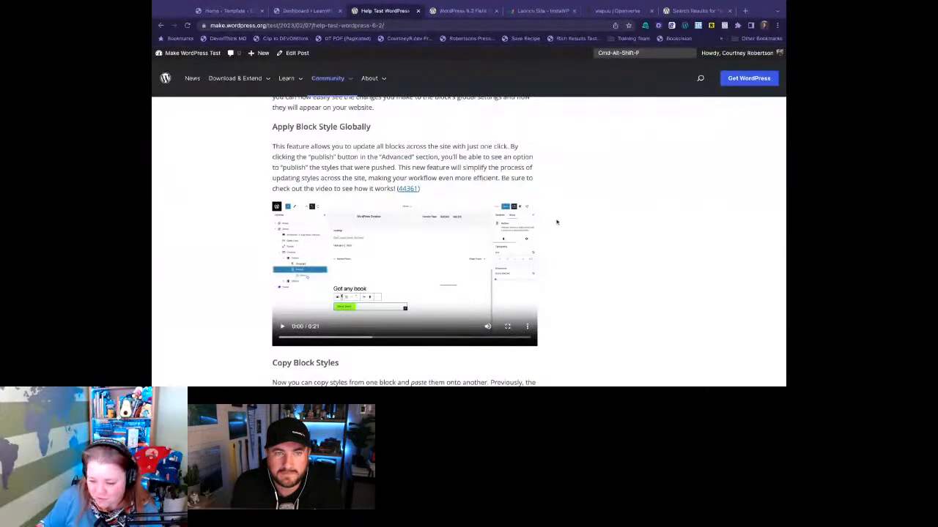
pyautogui.click(283, 330)
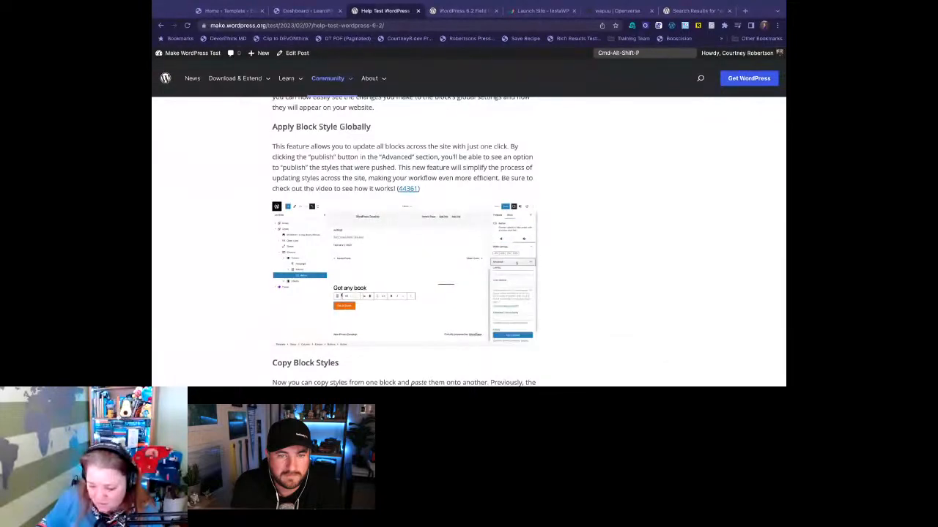
pyautogui.click(281, 327)
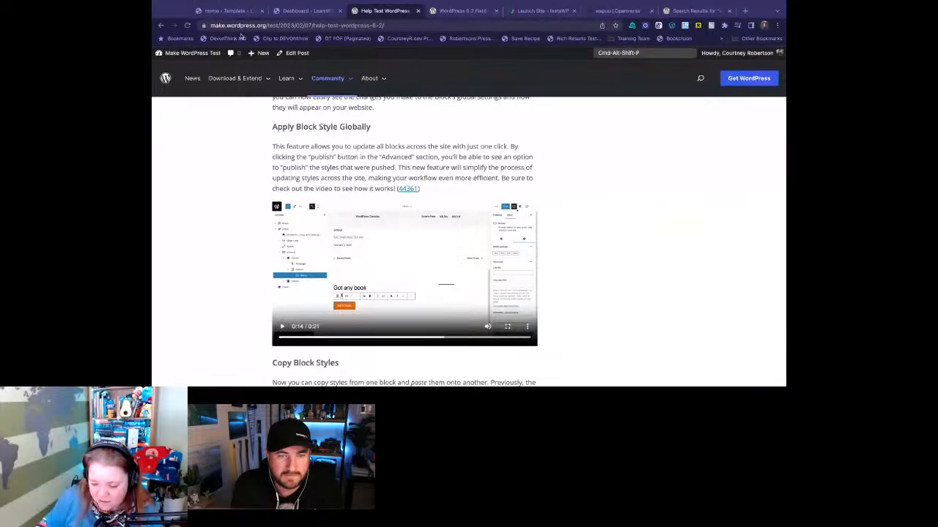
# - Return to the Home template and examine the "Mindblown: a blog about philosophy." heading's block settings, including its expanded Advanced section
pyautogui.click(229, 12)
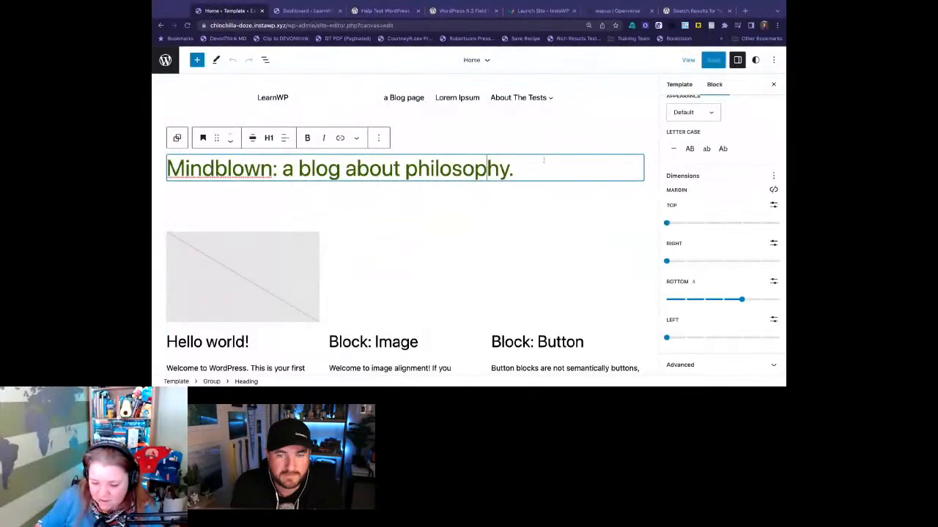
pyautogui.scroll(5, 691, 158)
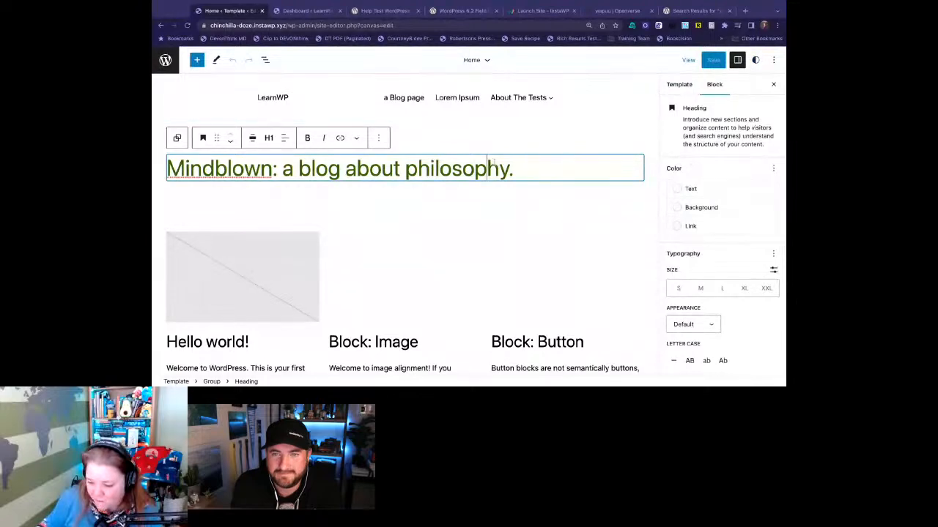
pyautogui.scroll(-1, 555, 301)
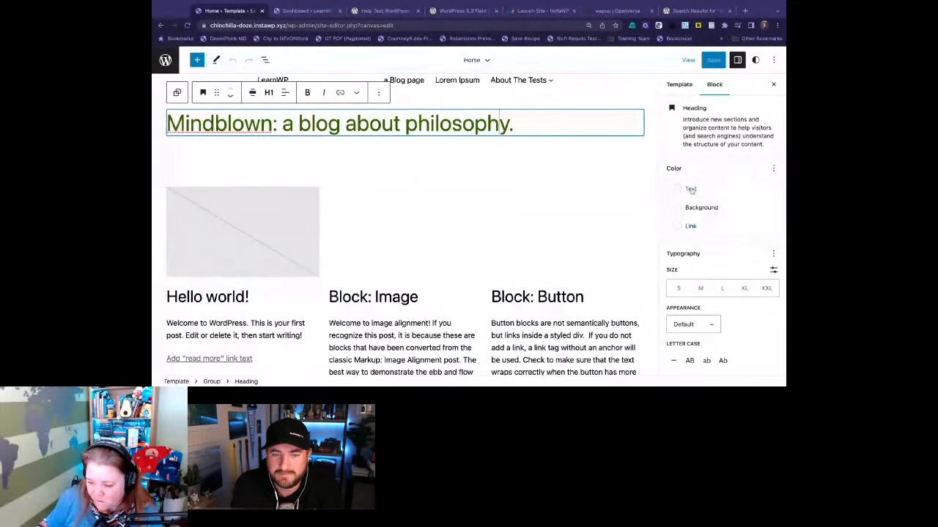
pyautogui.scroll(-5, 691, 190)
pyautogui.scroll(5, 696, 183)
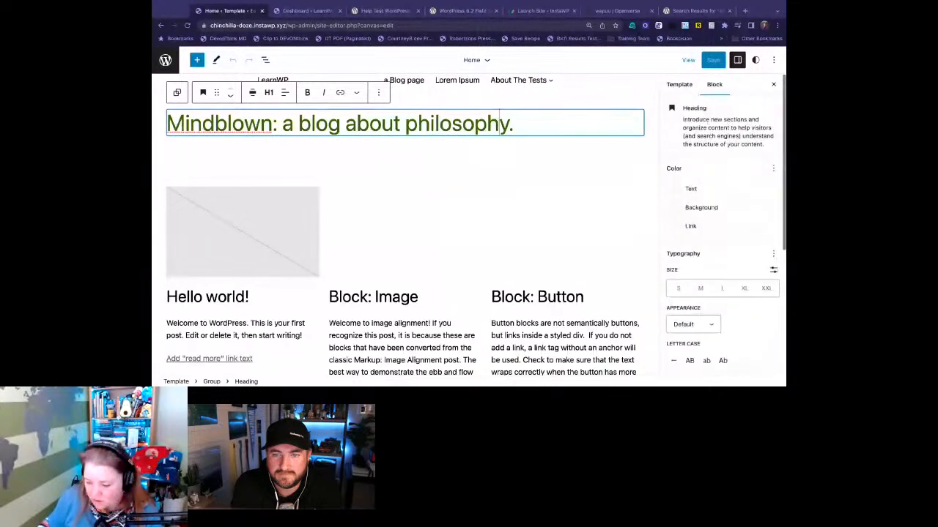
pyautogui.scroll(-5, 710, 219)
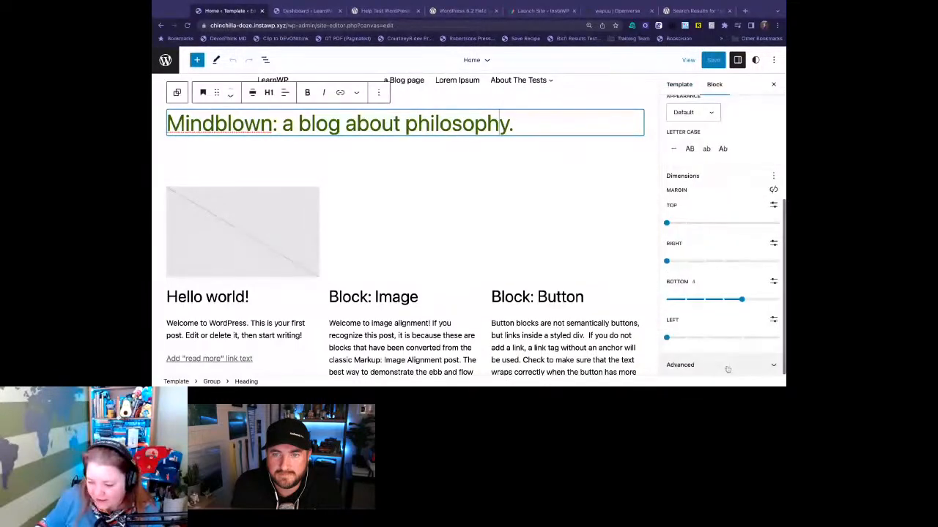
pyautogui.click(722, 362)
pyautogui.scroll(-3, 711, 307)
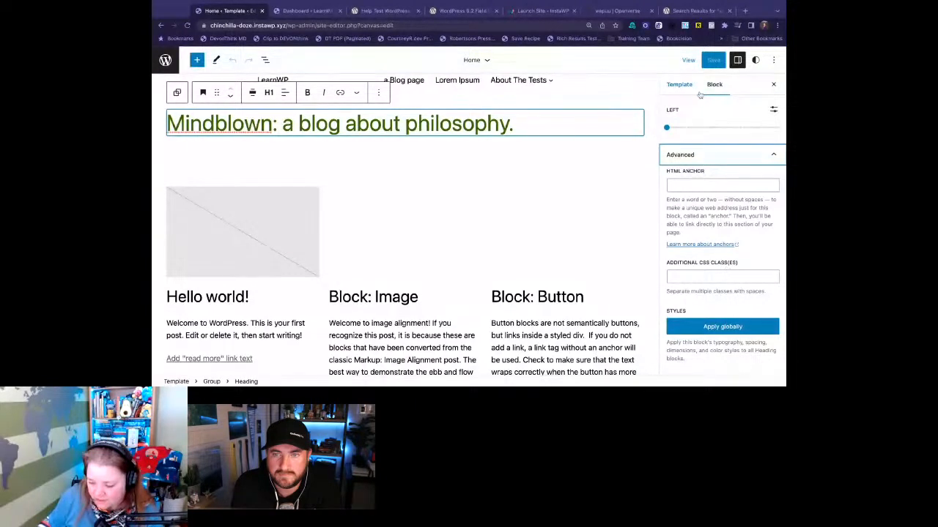
pyautogui.scroll(10, 681, 117)
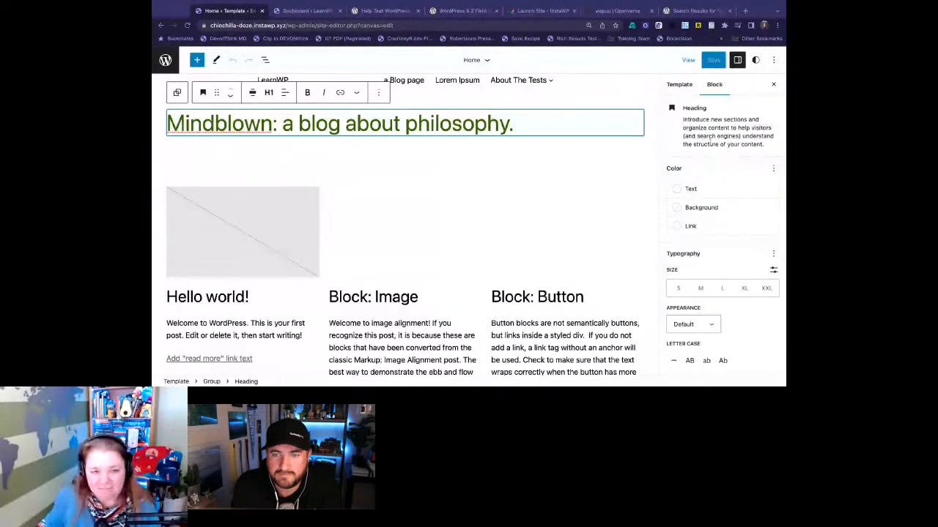
pyautogui.scroll(-10, 721, 219)
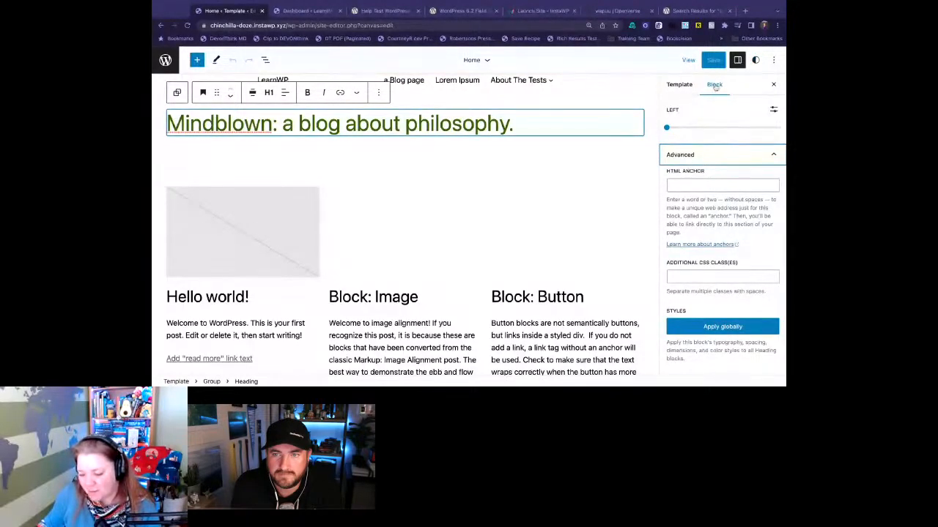
pyautogui.moveTo(714, 129)
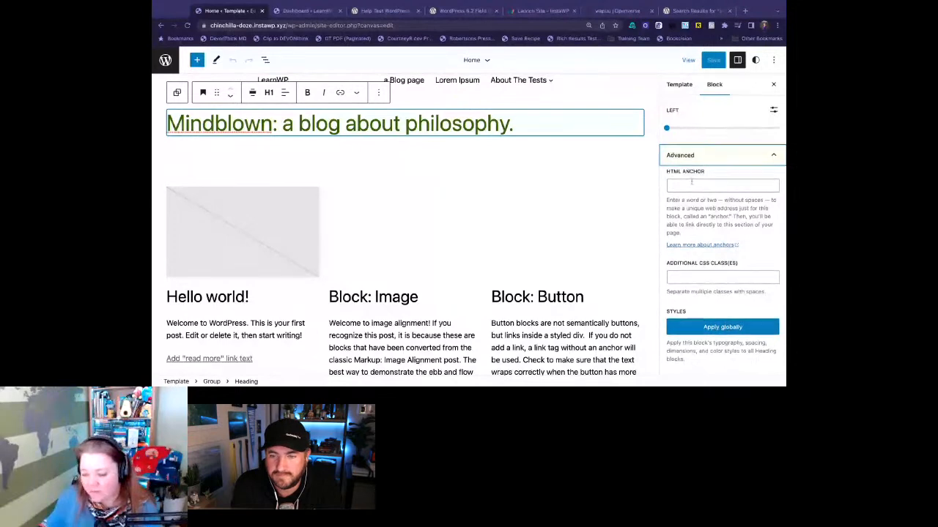
# - Set the background color of the "Mindblown: a blog about philosophy." heading to Pale pink
pyautogui.scroll(2, 691, 182)
pyautogui.scroll(8, 691, 183)
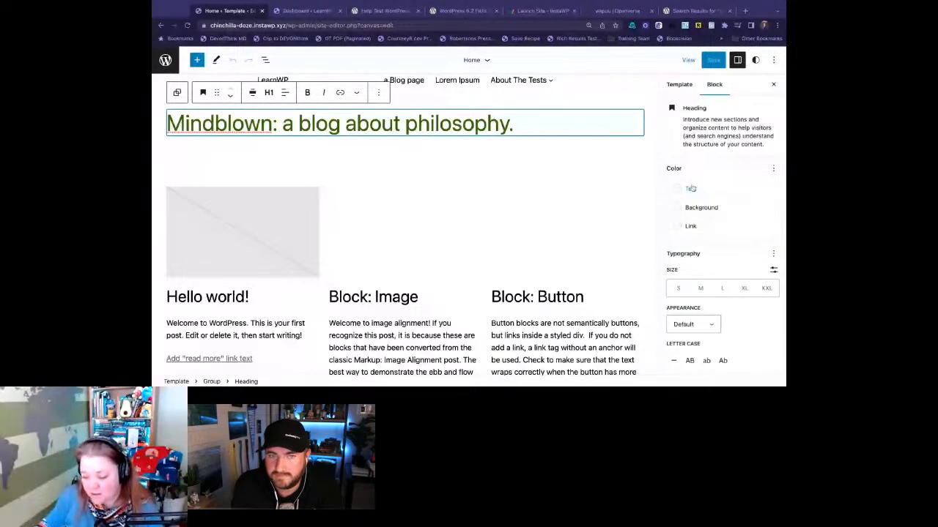
pyautogui.click(699, 207)
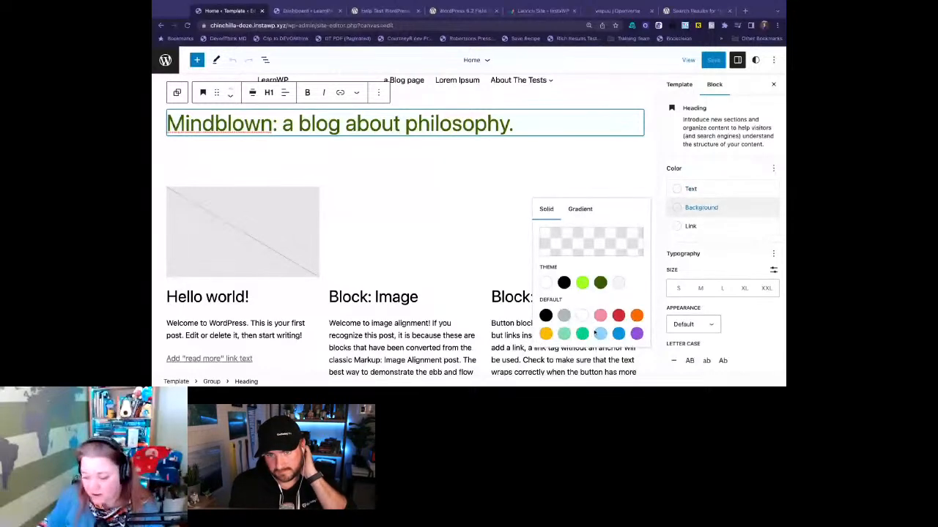
pyautogui.click(600, 315)
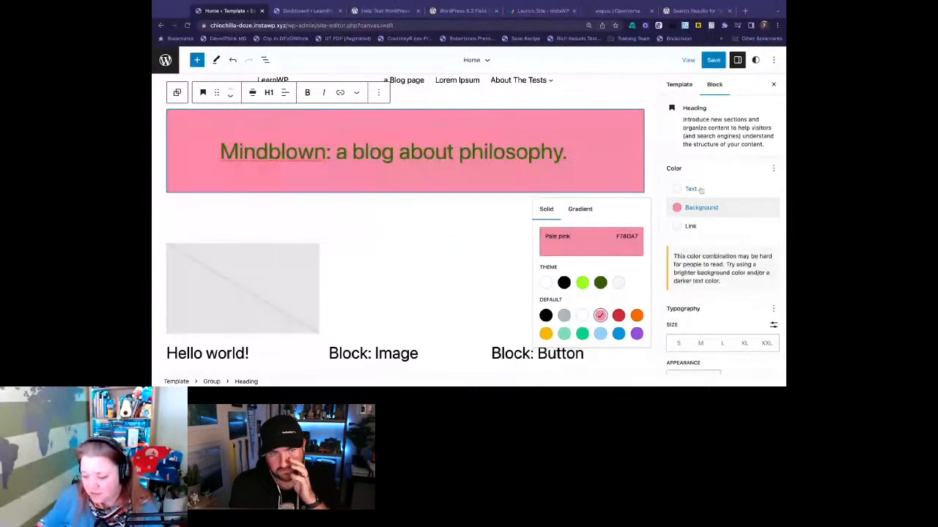
pyautogui.click(709, 146)
# - Apply the pink heading's styles globally to all Heading blocks
pyautogui.scroll(-5, 709, 146)
pyautogui.scroll(-5, 709, 145)
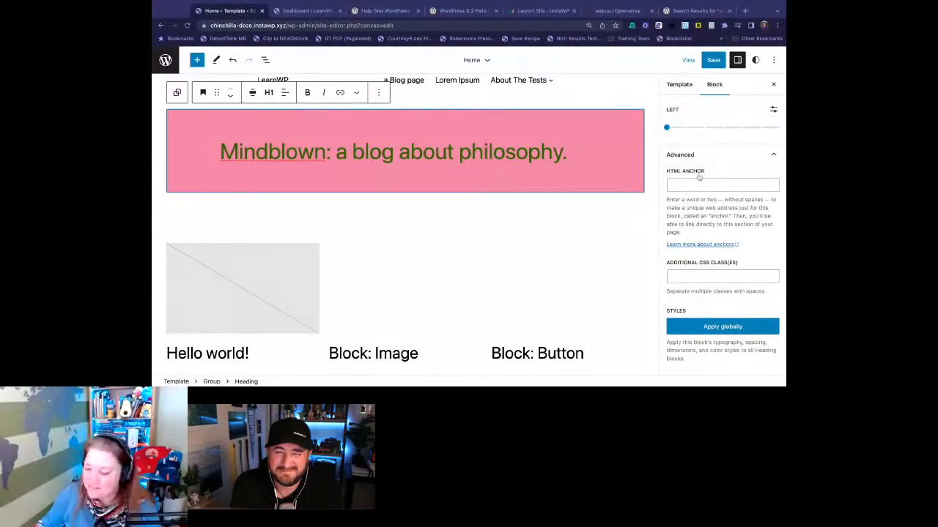
pyautogui.click(730, 330)
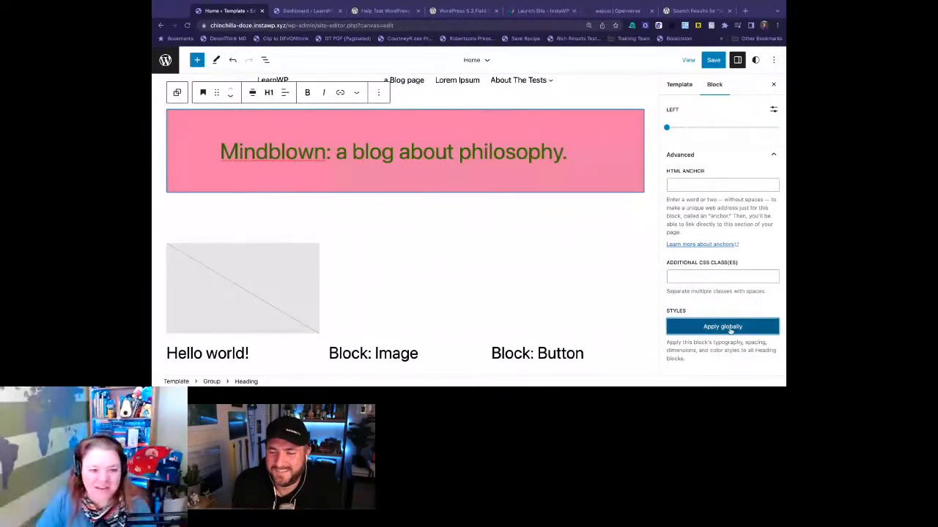
pyautogui.click(729, 331)
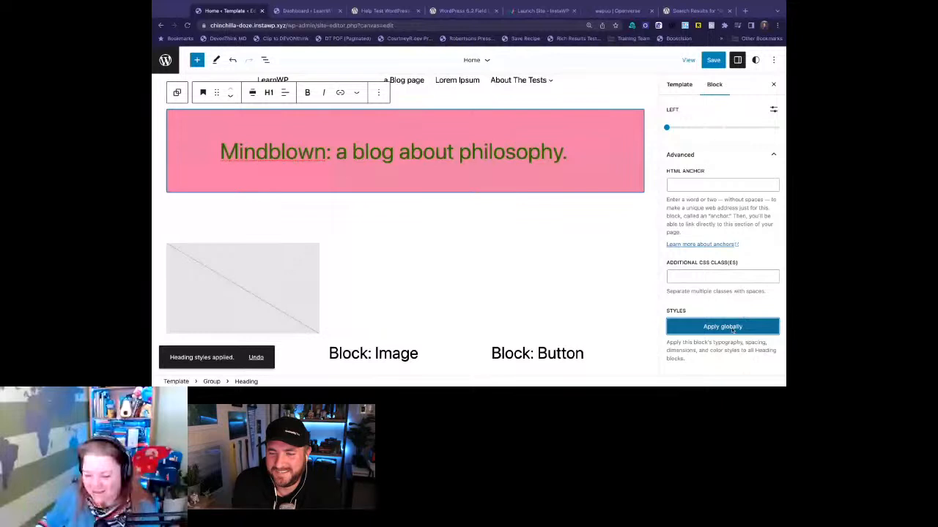
# - Open the Single template in the Site Editor and select its Post Title to check whether the heading styles carried over
pyautogui.click(163, 60)
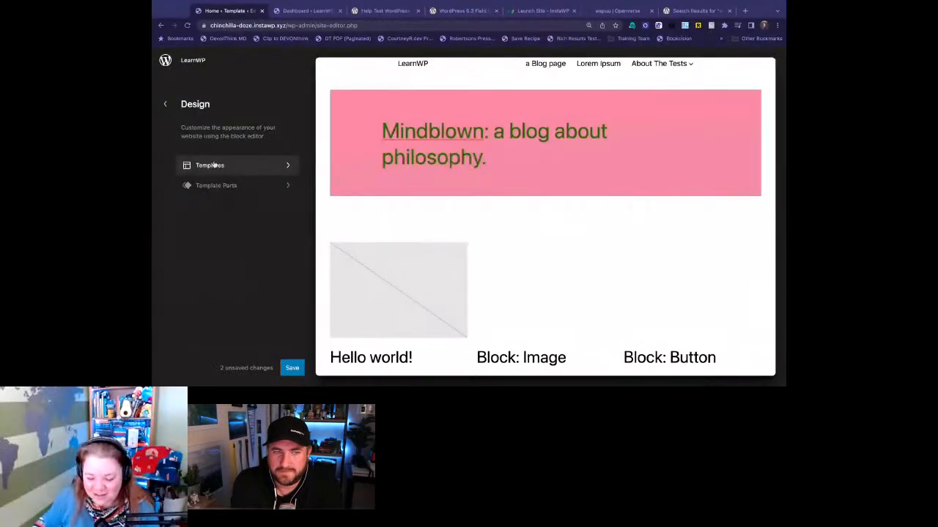
pyautogui.click(220, 165)
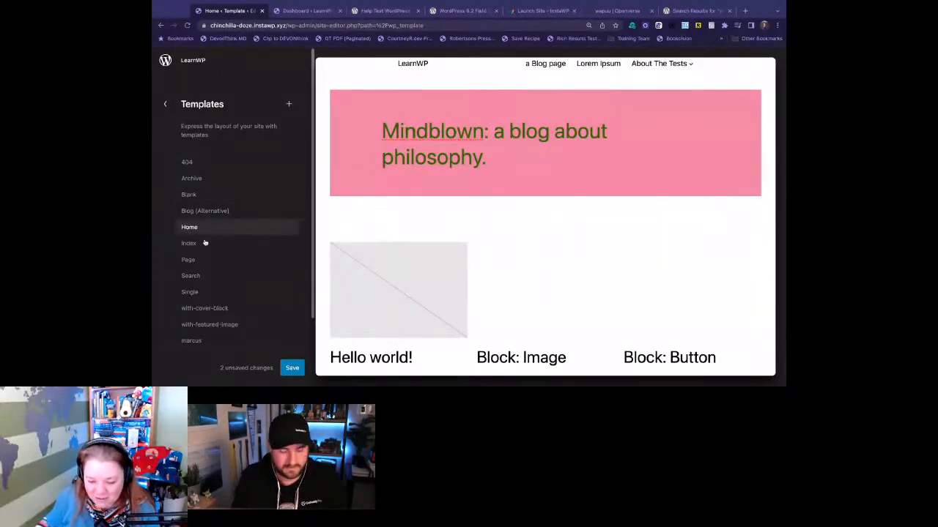
pyautogui.click(221, 296)
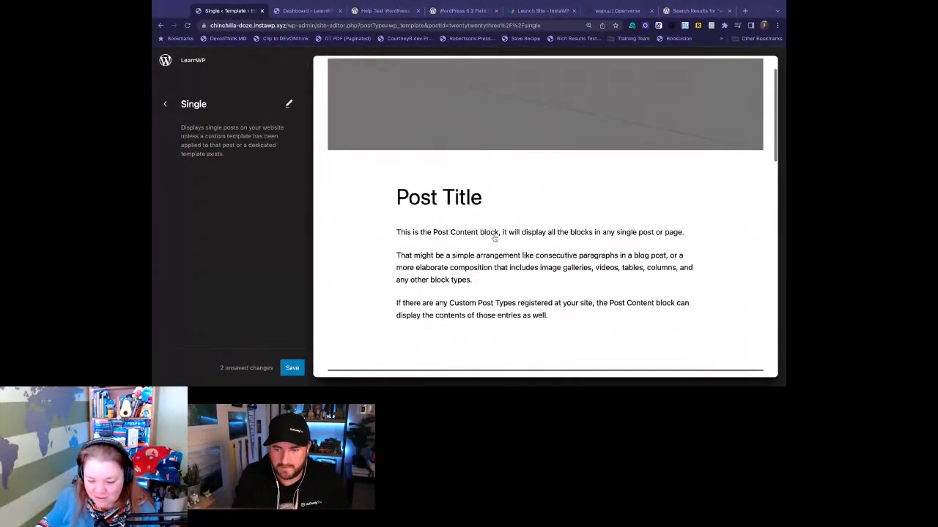
pyautogui.click(439, 208)
pyautogui.click(315, 219)
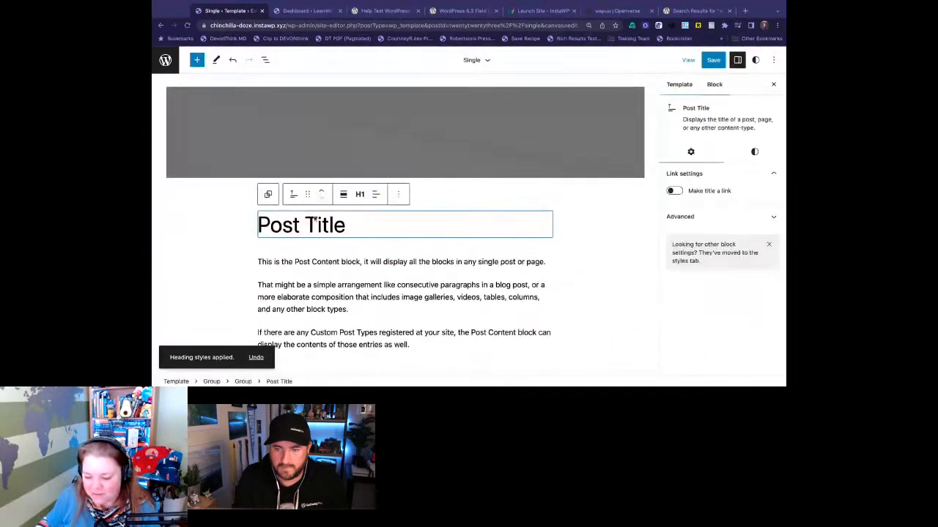
# - Reopen the Home template for editing and select the Mindblown heading with the block List View shown
pyautogui.click(166, 61)
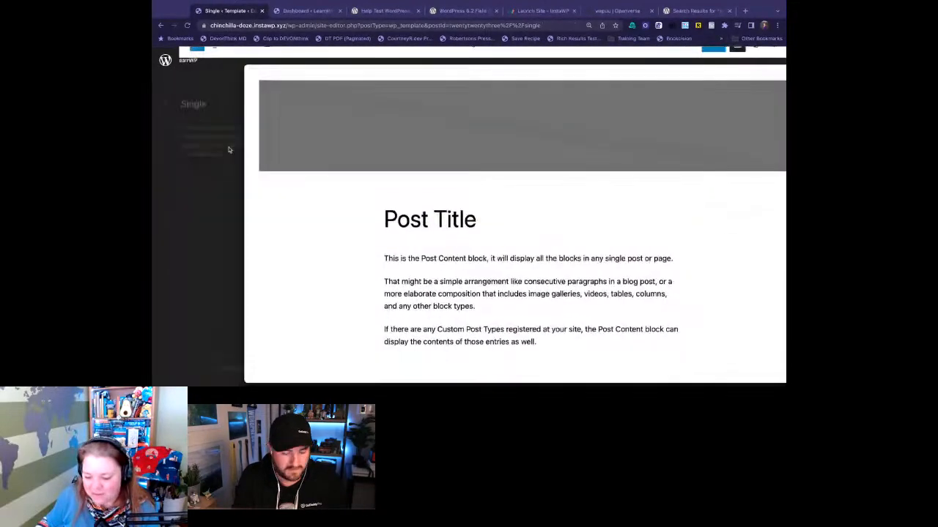
pyautogui.click(166, 102)
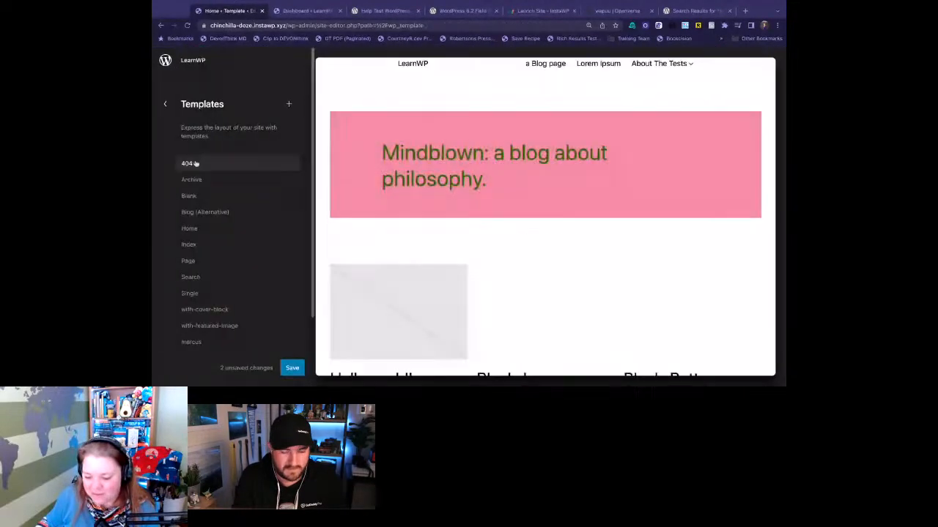
pyautogui.click(220, 230)
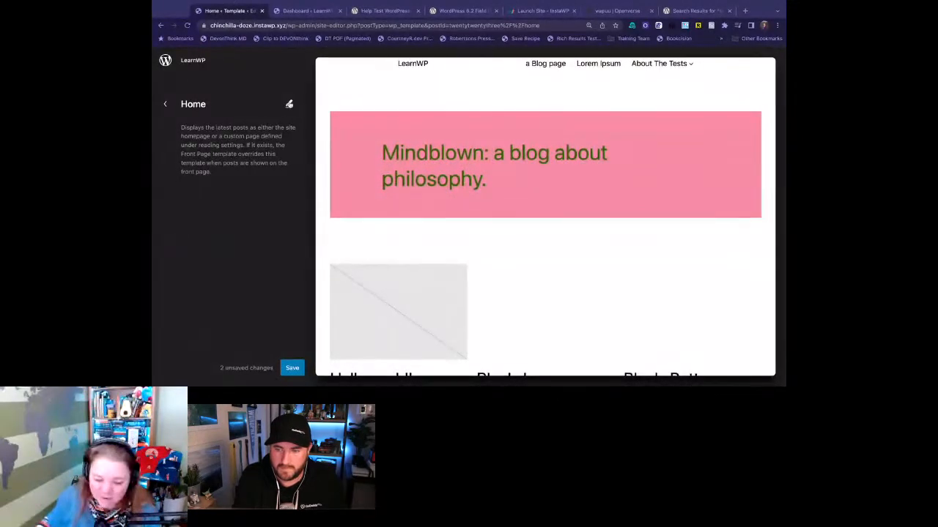
pyautogui.click(288, 104)
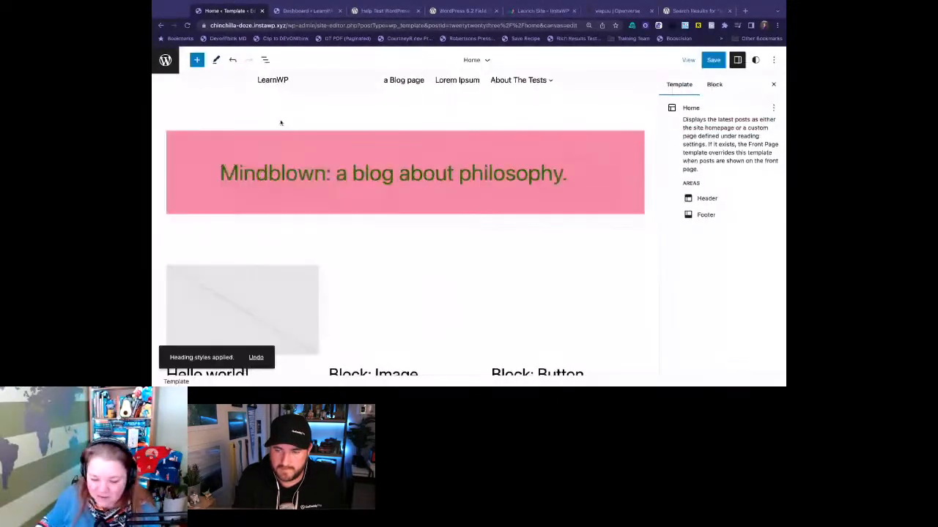
pyautogui.click(281, 143)
pyautogui.click(264, 60)
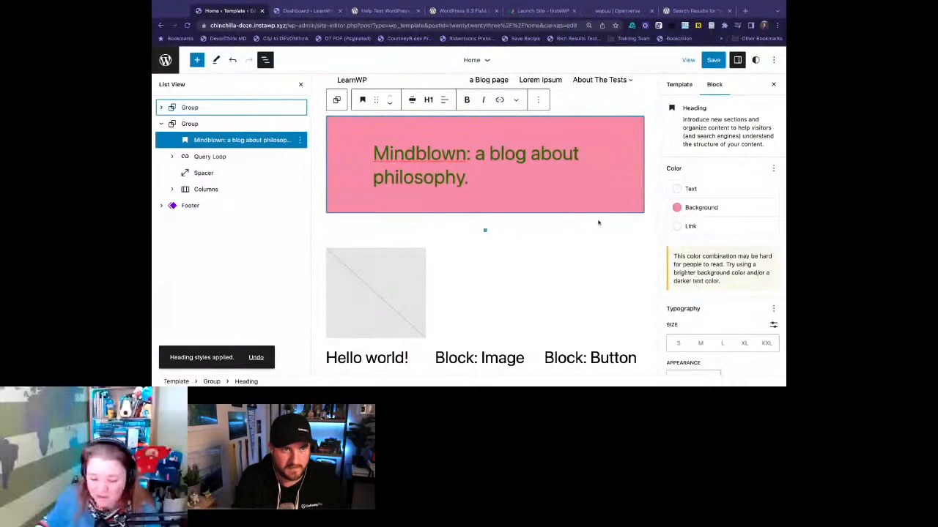
# - Expand the heading's Advanced settings and read the description of what Apply globally affects
pyautogui.scroll(-3, 724, 263)
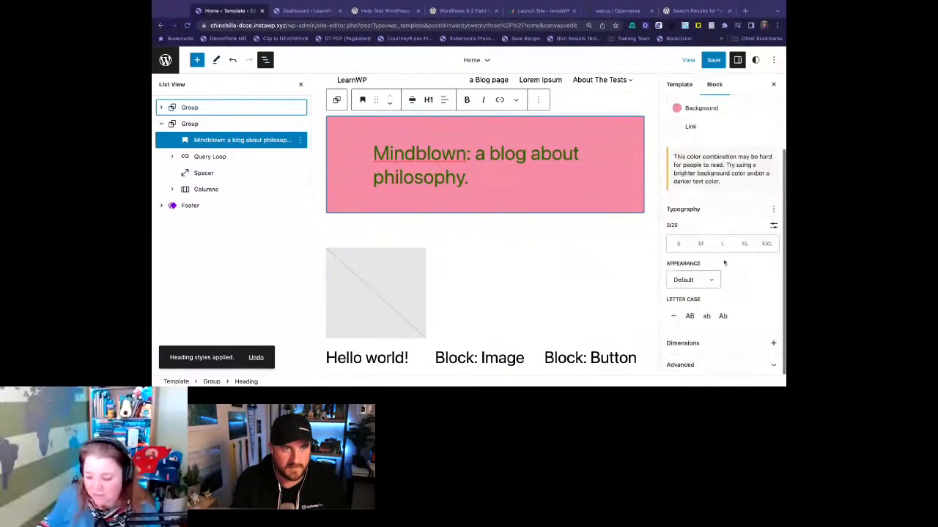
pyautogui.click(753, 365)
pyautogui.scroll(-1, 747, 355)
pyautogui.moveTo(694, 350); pyautogui.dragTo(671, 342)
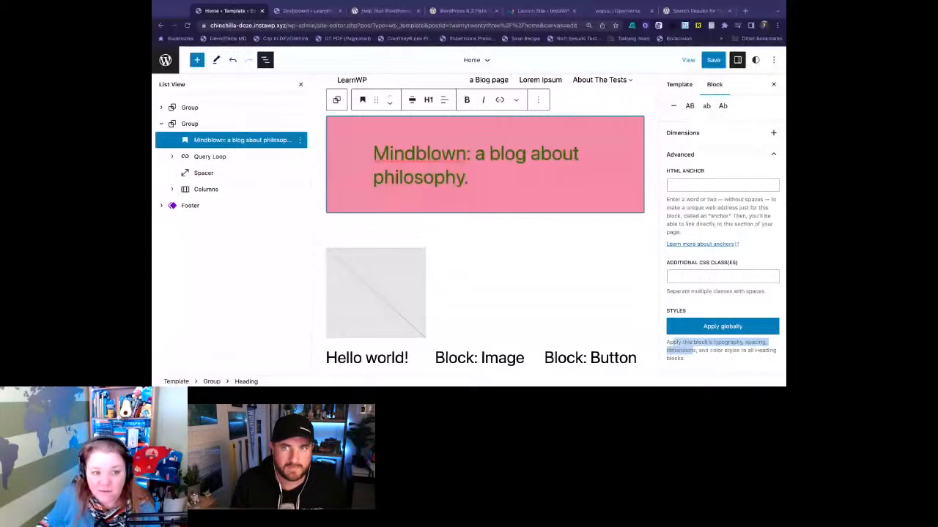
pyautogui.moveTo(693, 351); pyautogui.dragTo(686, 359)
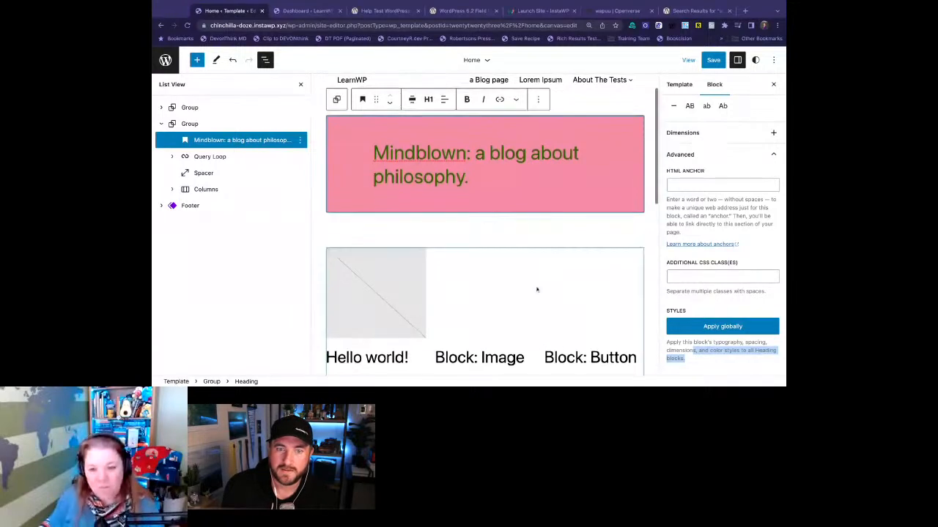
pyautogui.moveTo(539, 240)
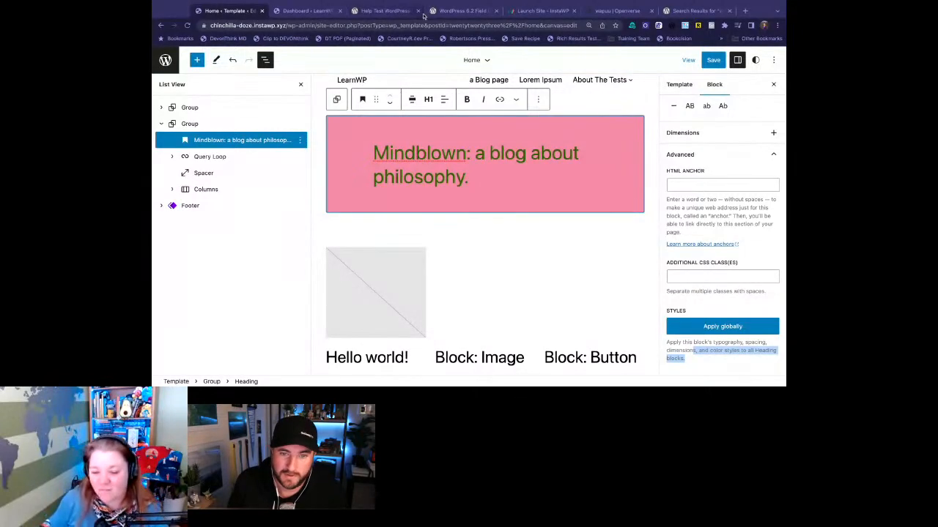
# - Switch to the Help Test WordPress 6.2 post and read through custom CSS, shadow presets and feedback reporting to the Changelog
pyautogui.click(384, 11)
pyautogui.scroll(-2, 420, 285)
pyautogui.scroll(-6, 420, 286)
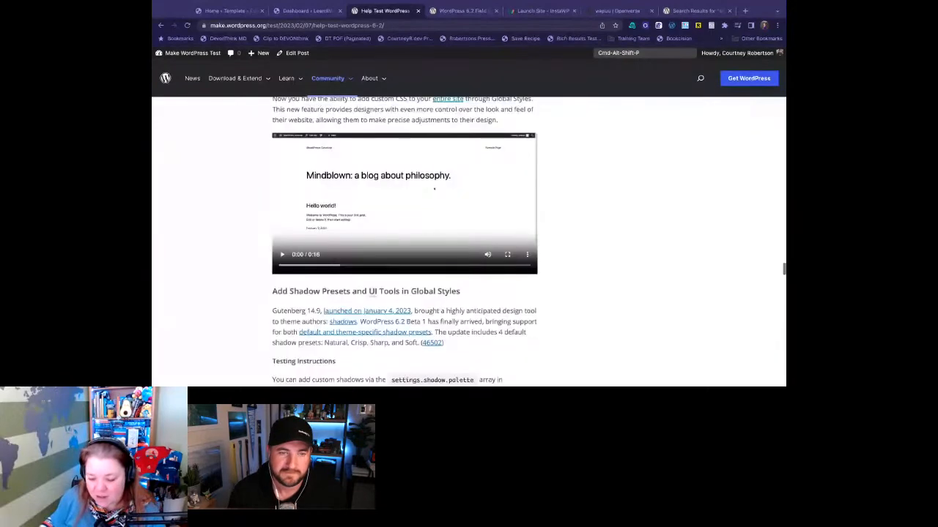
pyautogui.scroll(-2, 405, 241)
pyautogui.scroll(-3, 405, 242)
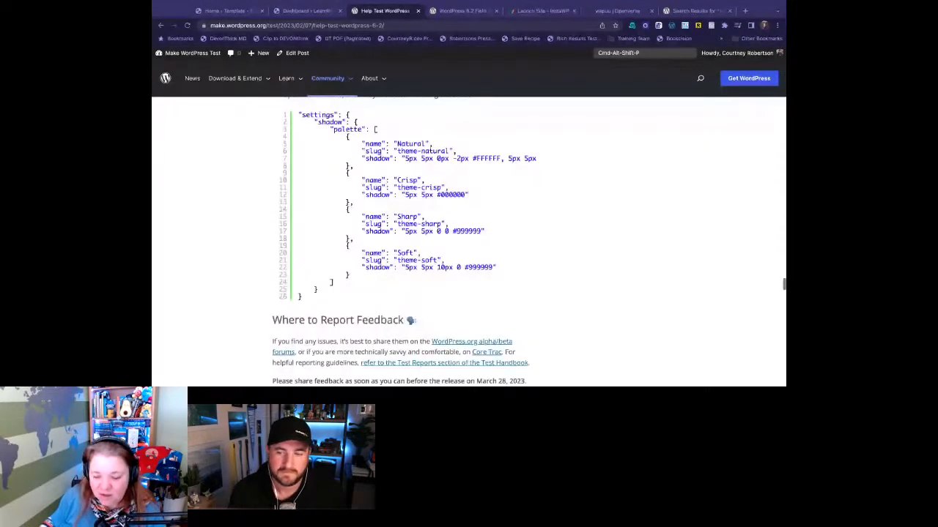
pyautogui.scroll(-3, 434, 229)
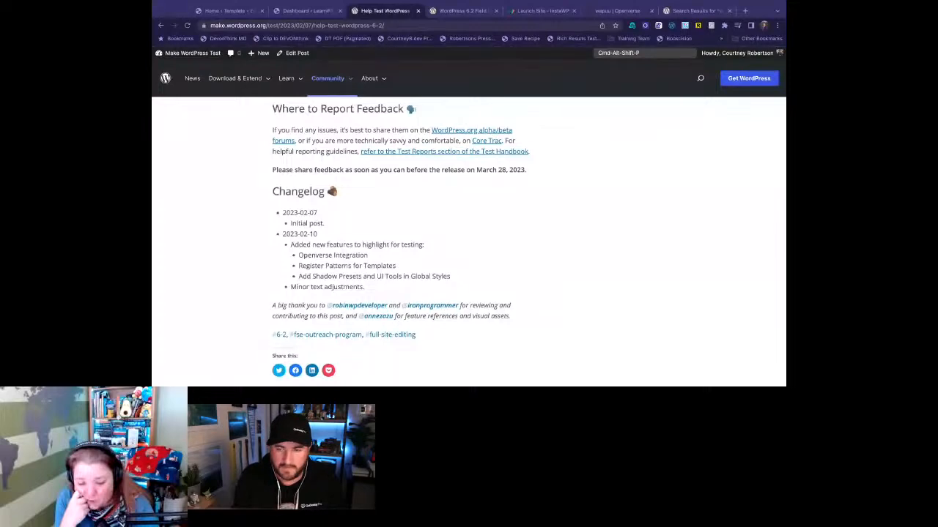
# - Switch to the WordPress 6.2 Field Guide and read the Block Editor dev notes down to Introduction of Block Inspector Tabs
pyautogui.click(454, 12)
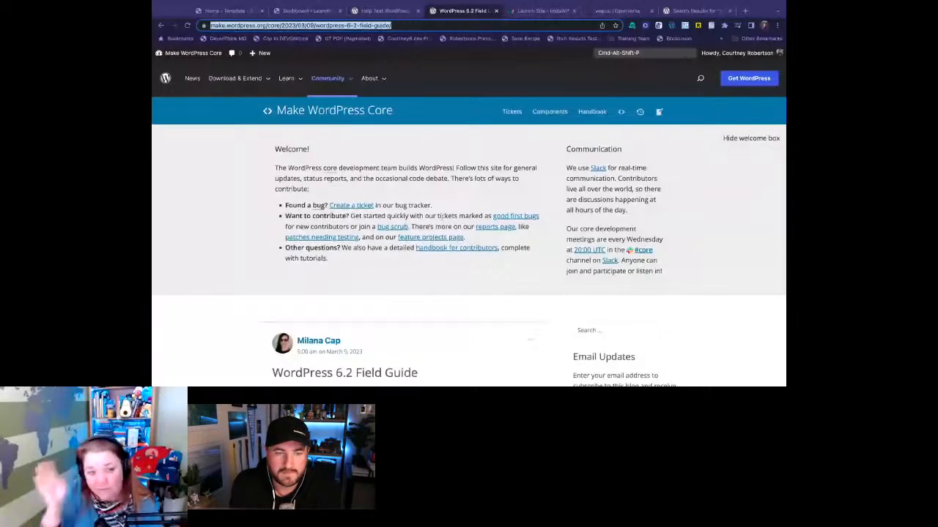
pyautogui.scroll(-3, 469, 242)
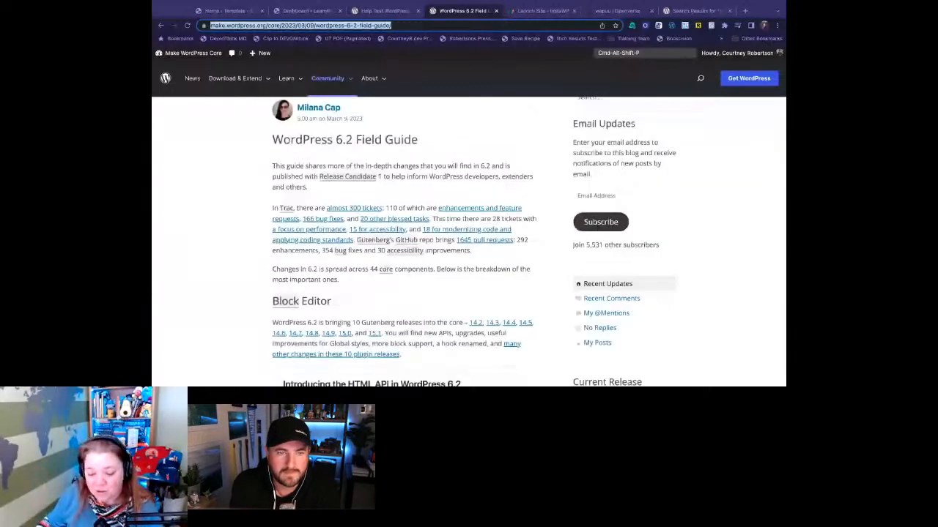
pyautogui.scroll(-3, 469, 241)
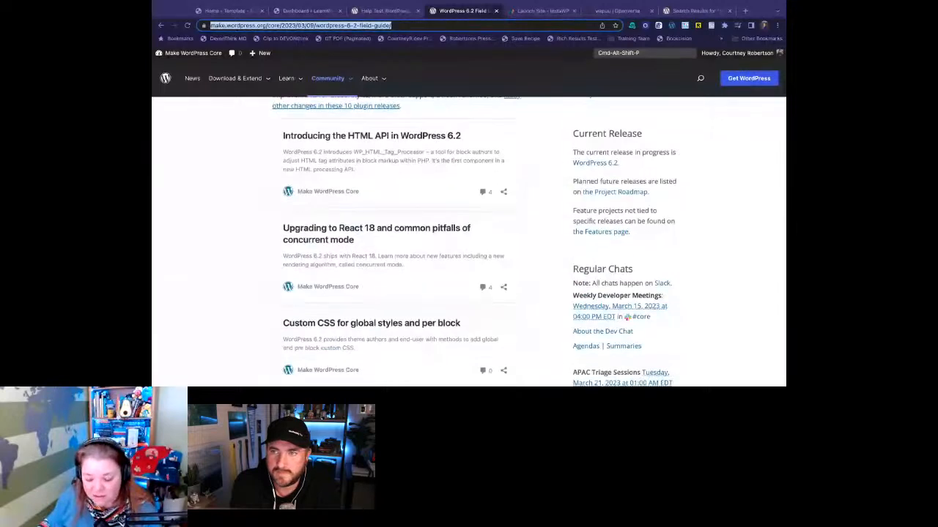
pyautogui.scroll(-1, 469, 242)
pyautogui.scroll(1, 443, 215)
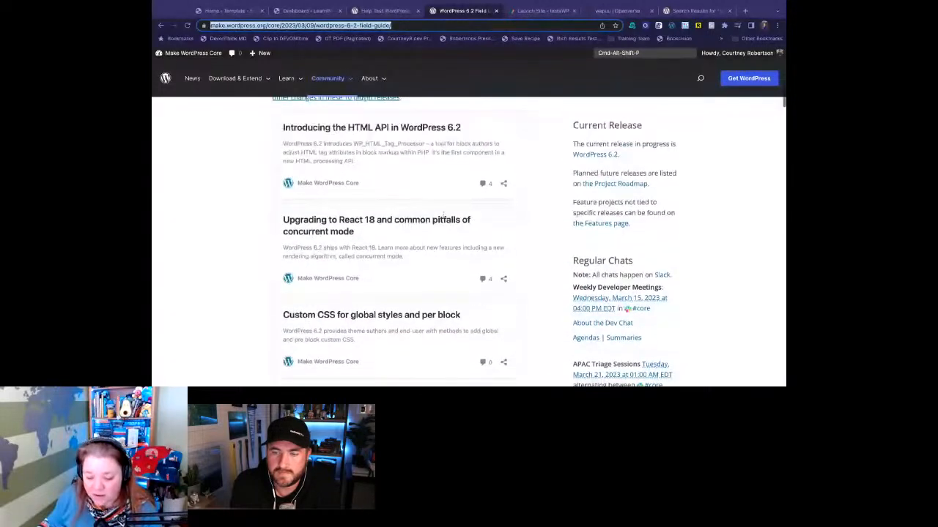
pyautogui.scroll(1, 443, 215)
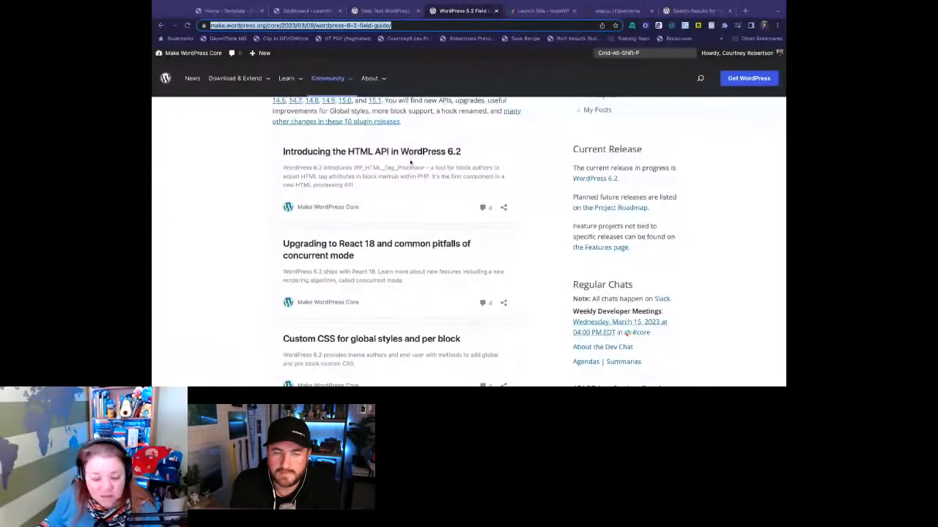
pyautogui.scroll(-1, 423, 292)
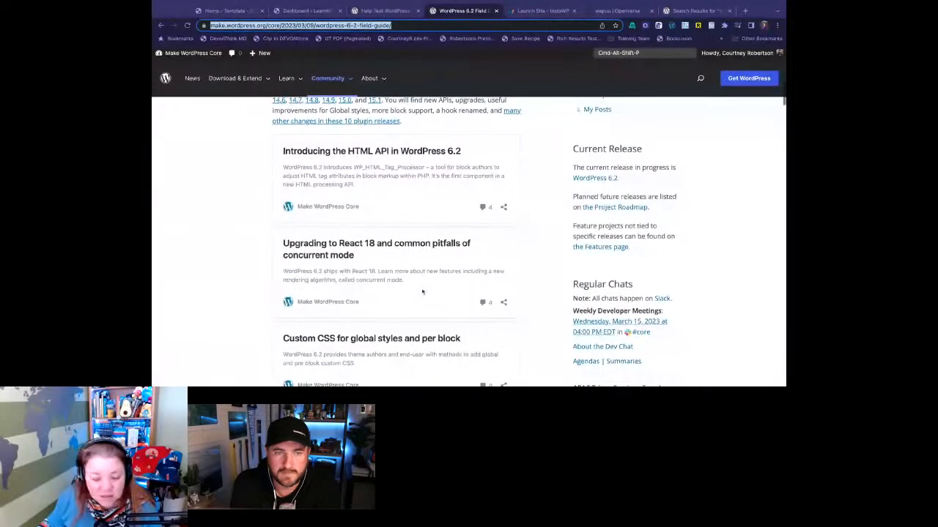
pyautogui.scroll(-2, 423, 291)
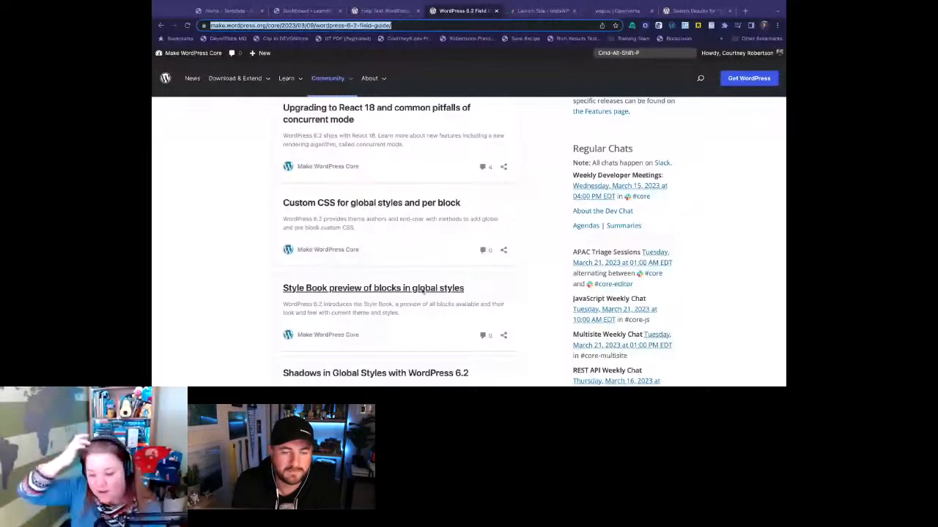
pyautogui.scroll(-1, 423, 292)
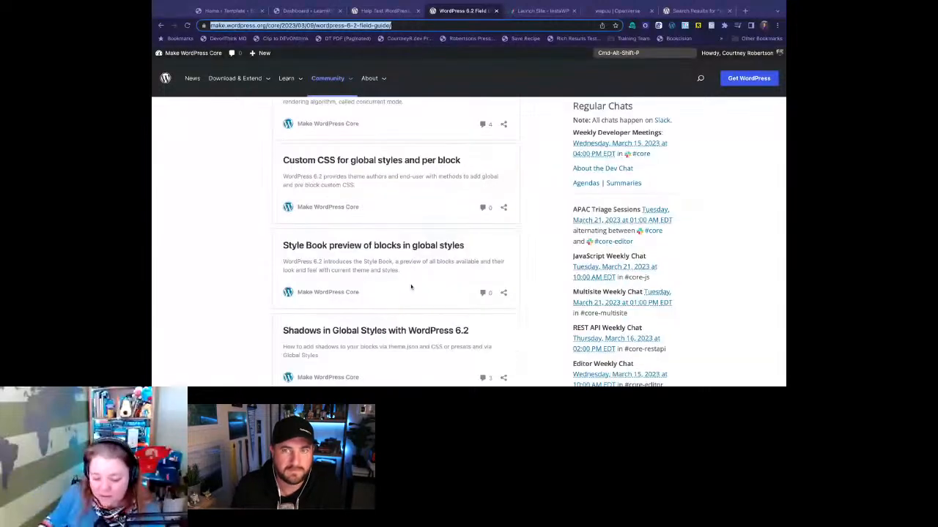
pyautogui.scroll(-3, 411, 287)
pyautogui.scroll(-1, 411, 287)
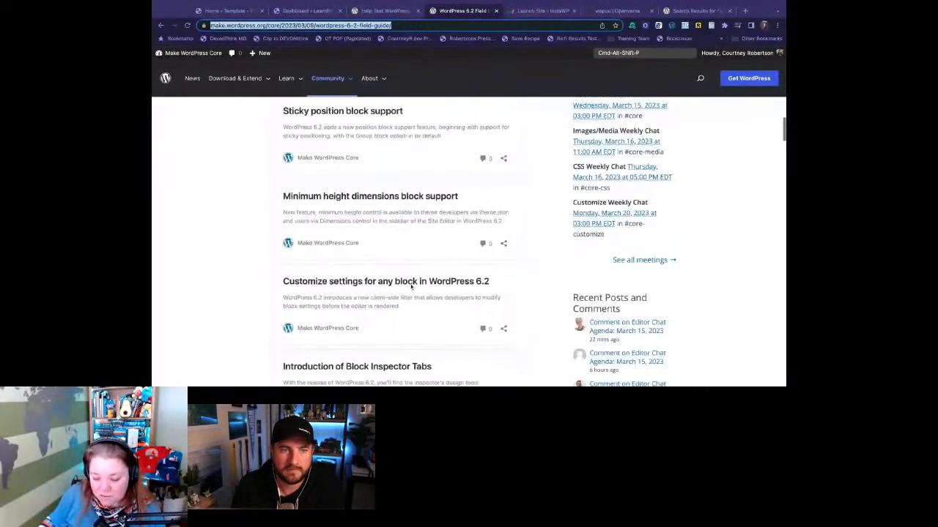
pyautogui.scroll(-1, 411, 287)
pyautogui.scroll(-1, 510, 286)
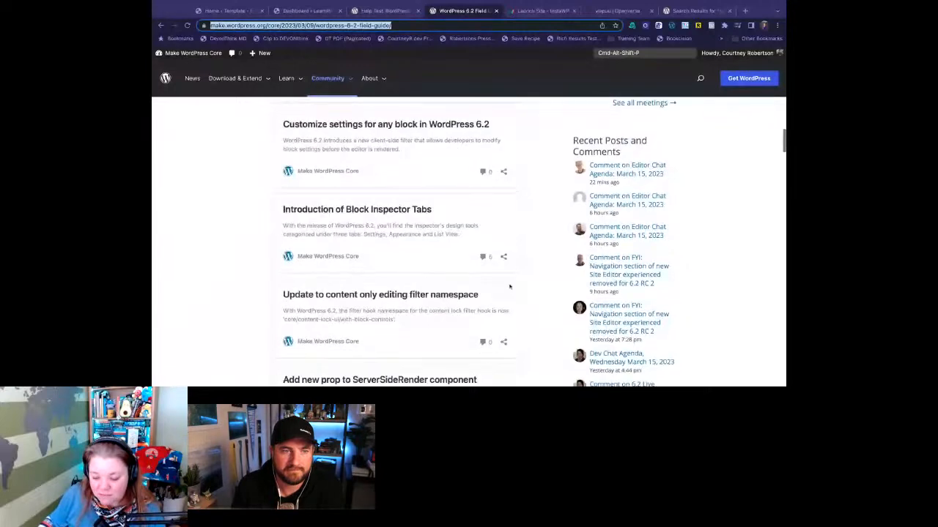
pyautogui.click(215, 224)
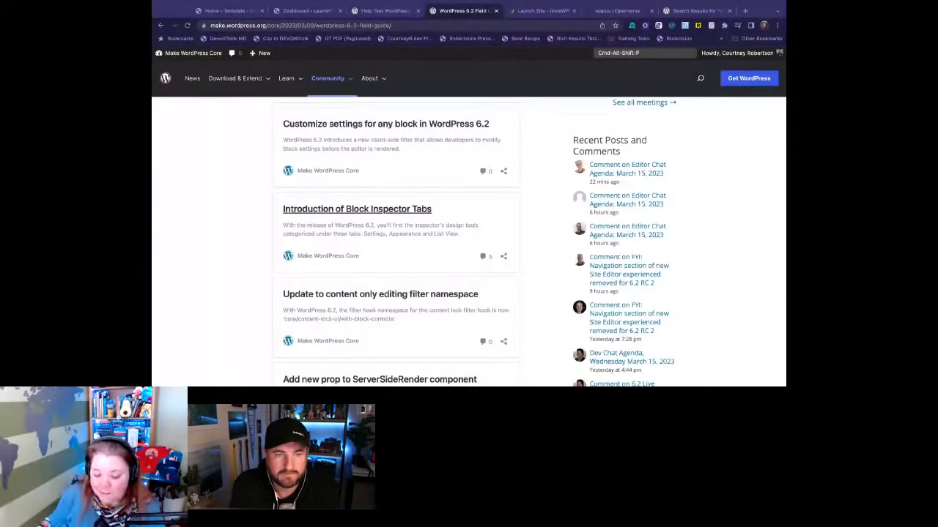
# - Read the remaining Block Editor notes of the Field Guide and continue through the Bundled Theme and Internationalization sections
pyautogui.scroll(-3, 357, 209)
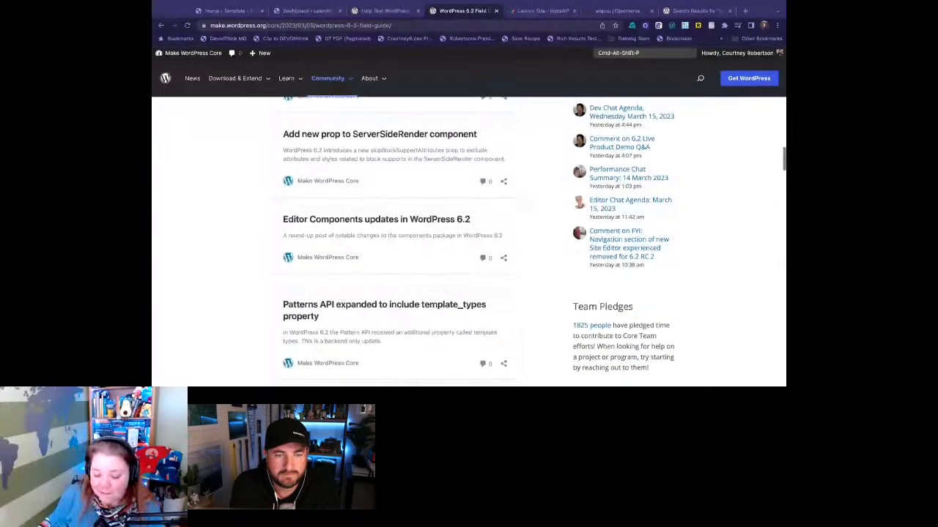
pyautogui.scroll(-2, 354, 238)
pyautogui.scroll(-1, 354, 238)
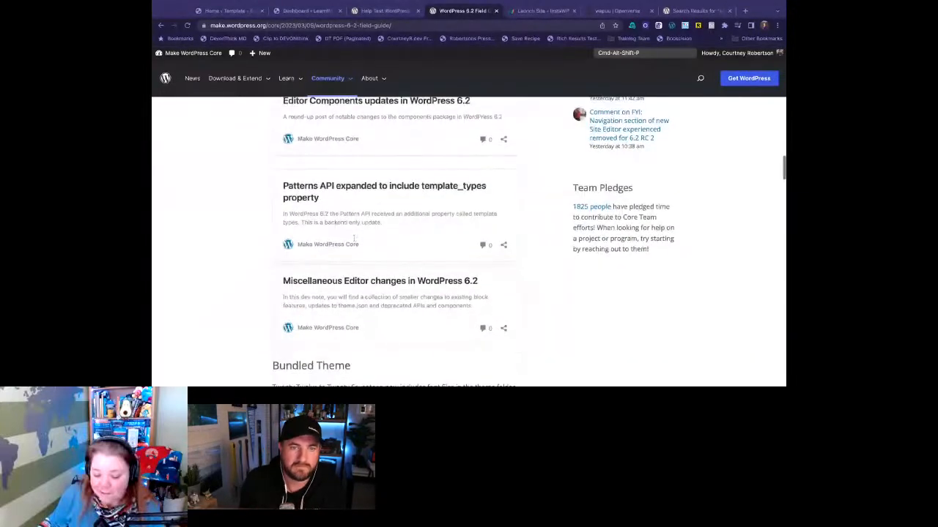
pyautogui.scroll(-2, 353, 238)
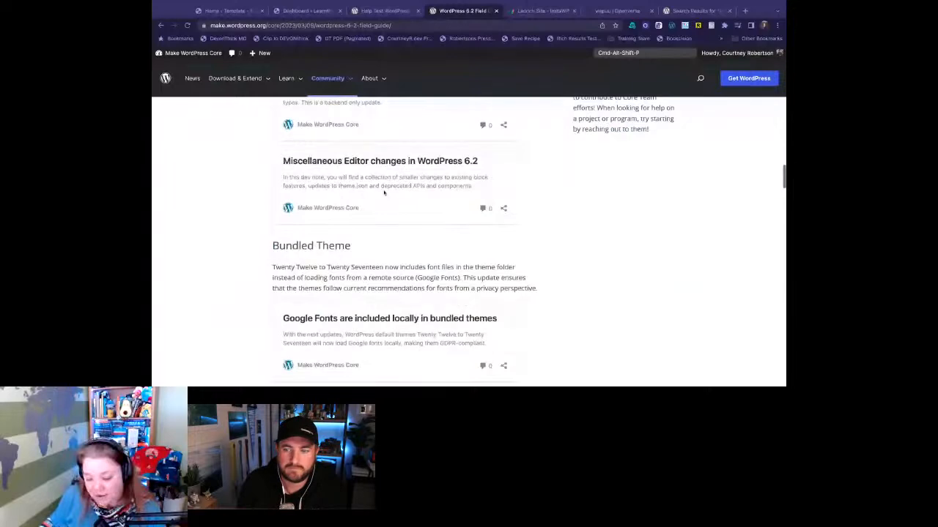
pyautogui.scroll(-3, 392, 268)
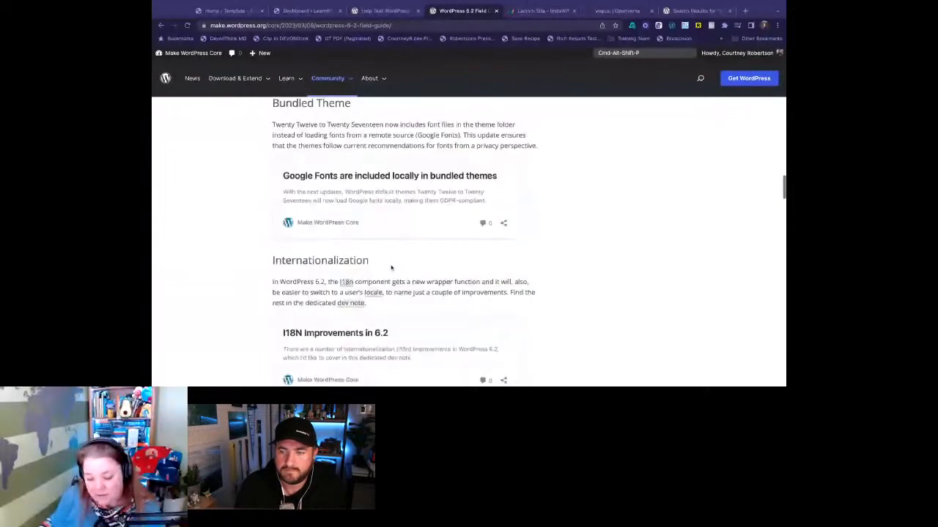
pyautogui.scroll(-1, 391, 268)
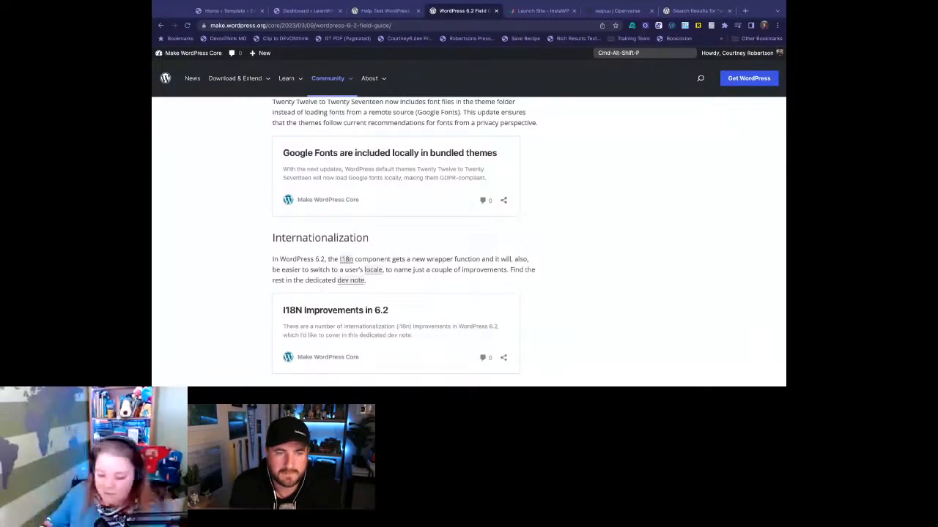
# - Review the Field Guide's developer sections from Filesystem API through Performance and Other developer updates to the Mail and Media notes
pyautogui.scroll(-2, 469, 242)
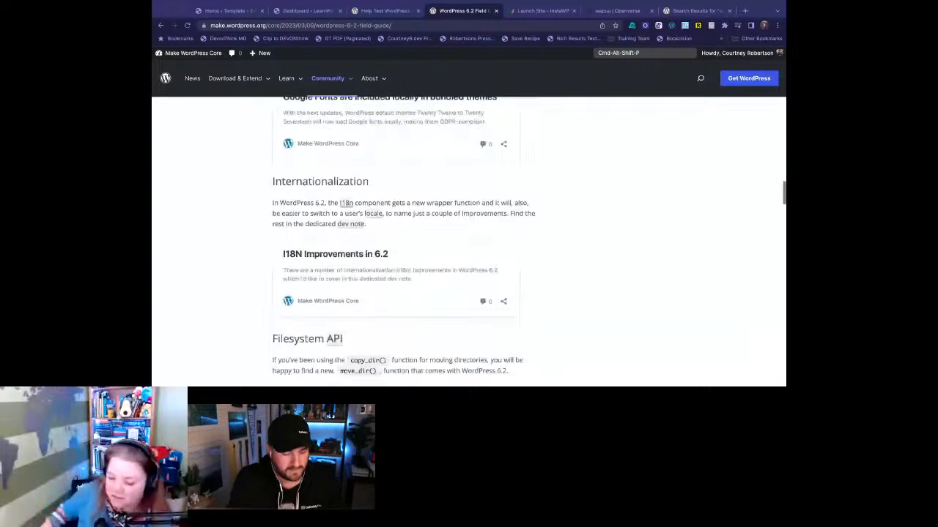
pyautogui.scroll(-3, 538, 224)
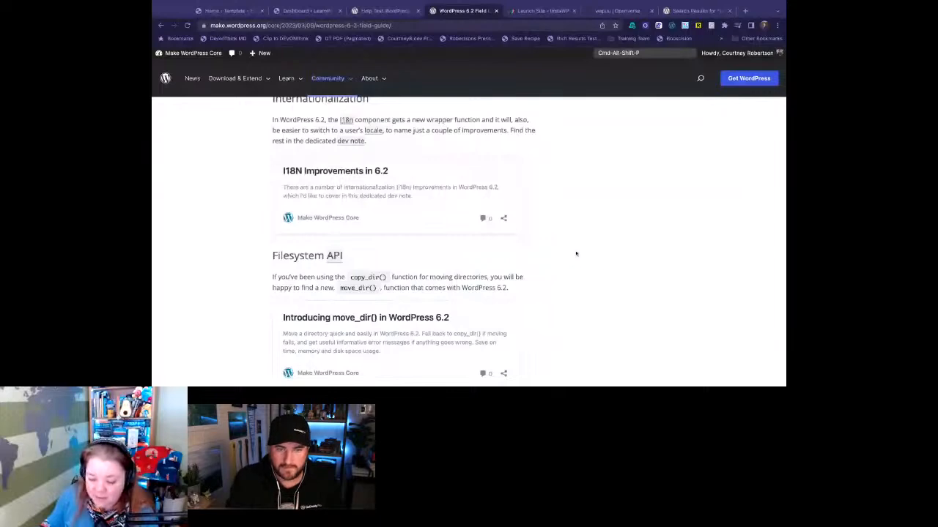
pyautogui.scroll(-5, 576, 253)
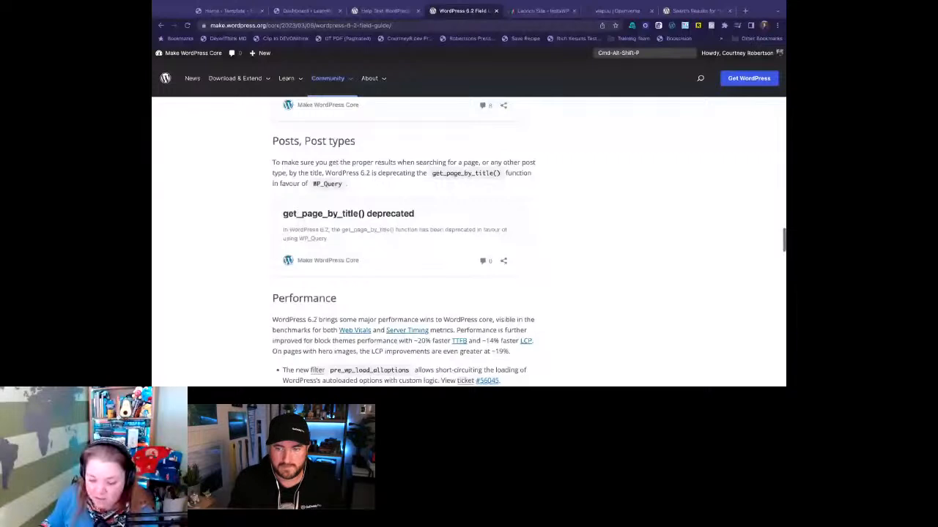
pyautogui.scroll(-10, 469, 242)
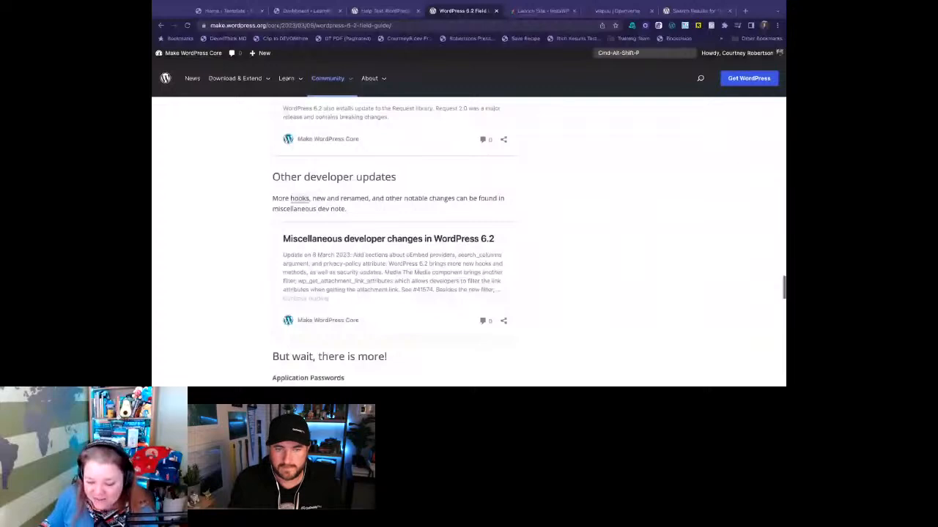
pyautogui.scroll(-4, 230, 150)
pyautogui.scroll(-2, 230, 150)
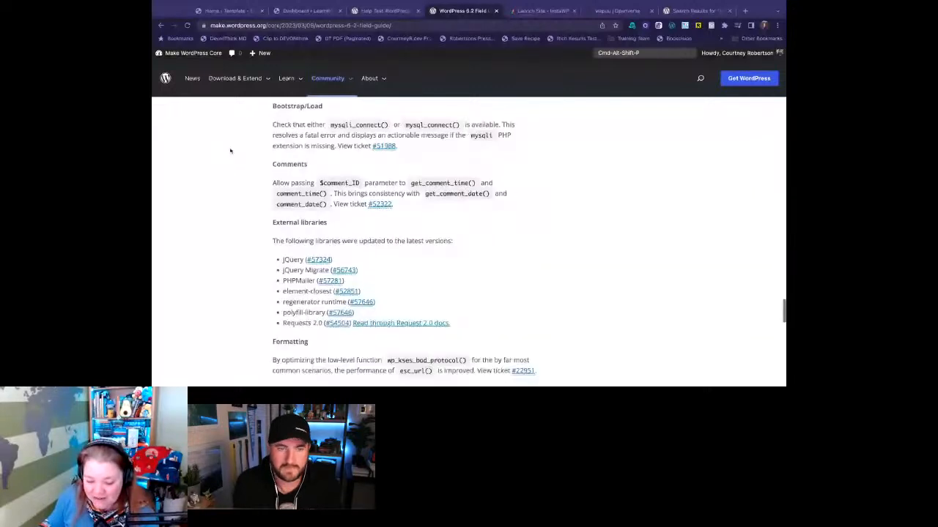
pyautogui.scroll(-6, 230, 150)
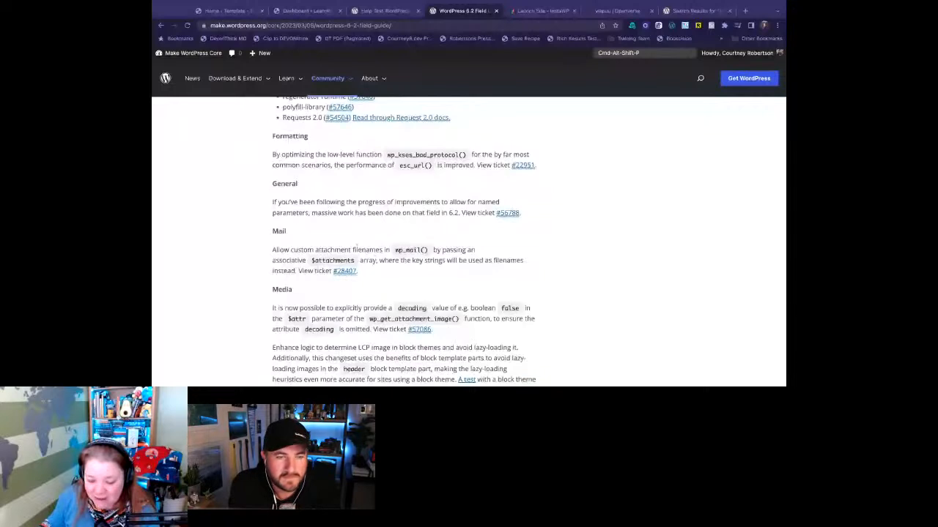
pyautogui.moveTo(370, 249); pyautogui.dragTo(356, 261)
pyautogui.click(400, 261)
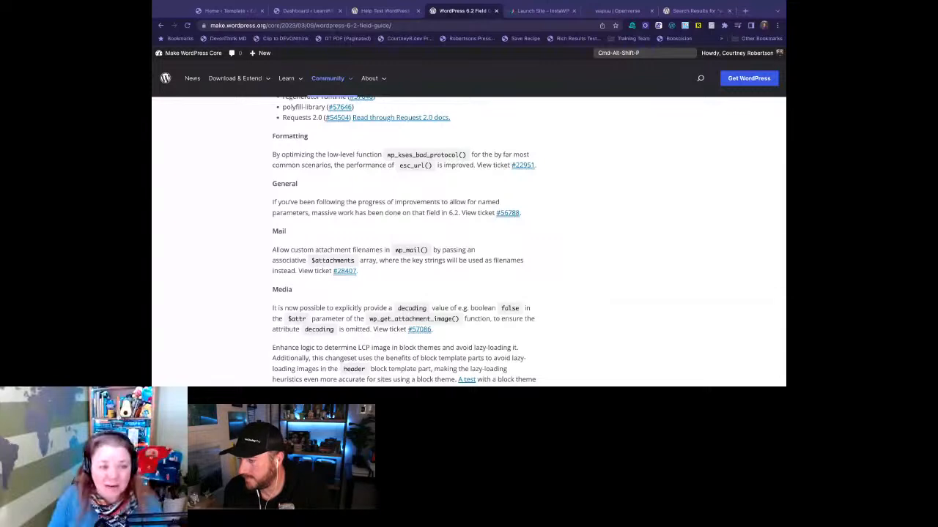
# - Open godaddy.com/garage/whats-new-in-wordpress-6-2/ in a new browser tab and review the article's table of contents
pyautogui.click(382, 11)
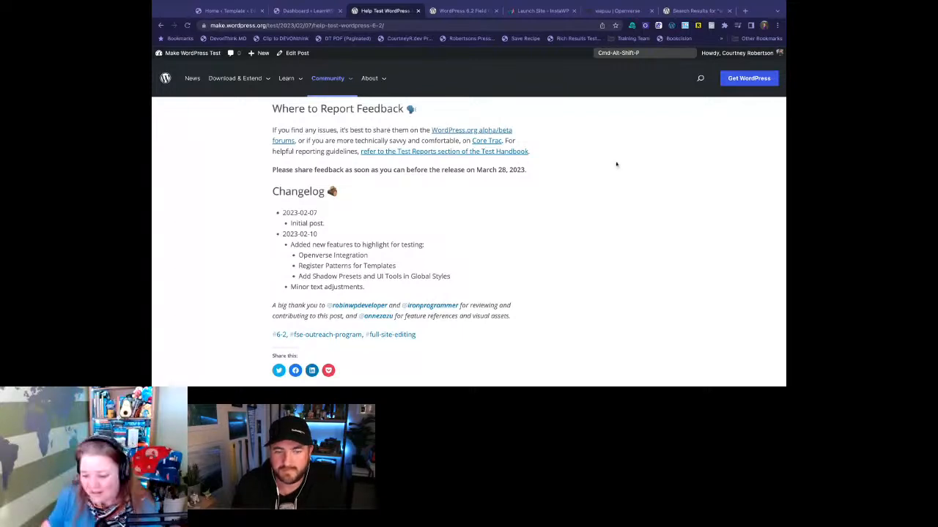
pyautogui.press('super+t')
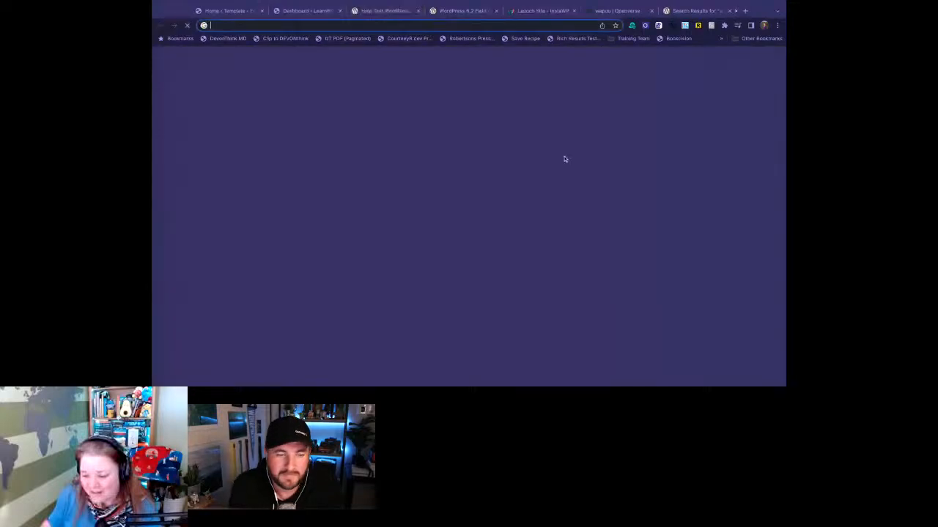
pyautogui.write('godaddy.com/')
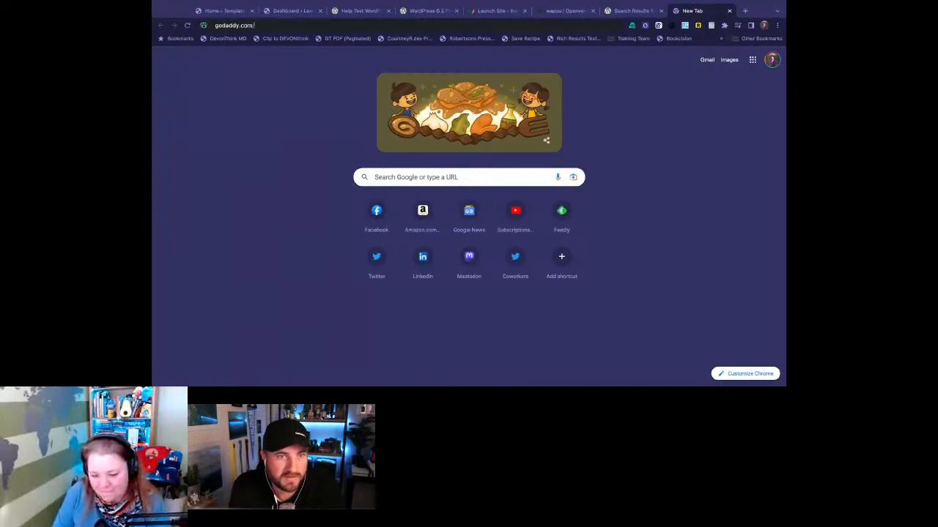
pyautogui.write('ga')
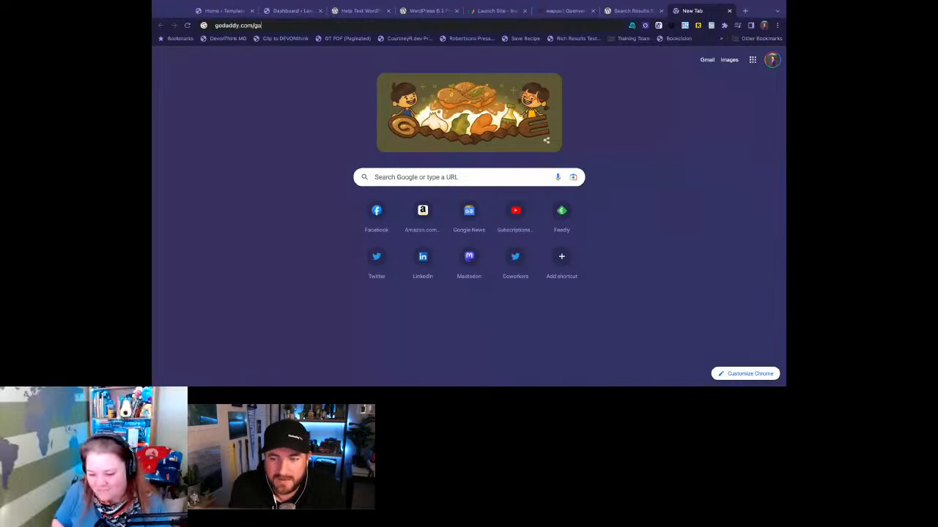
pyautogui.press('Down')
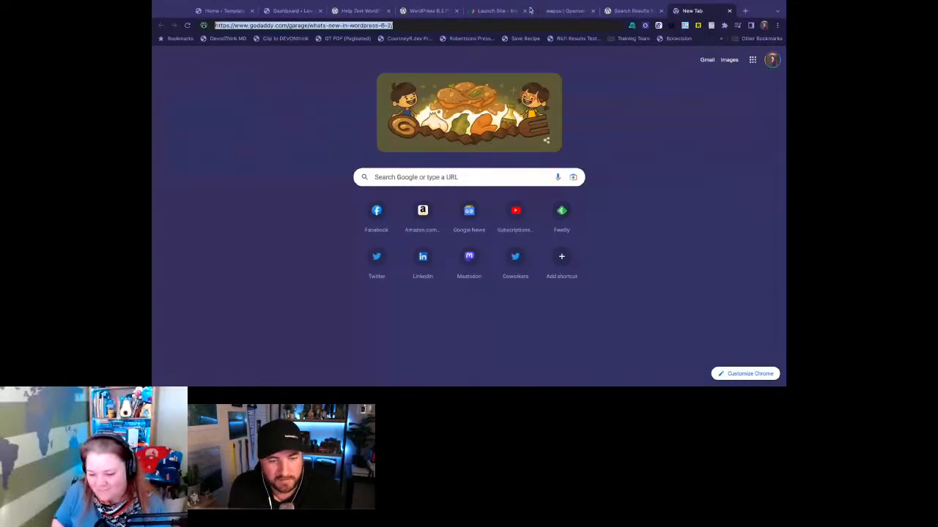
pyautogui.press('Return')
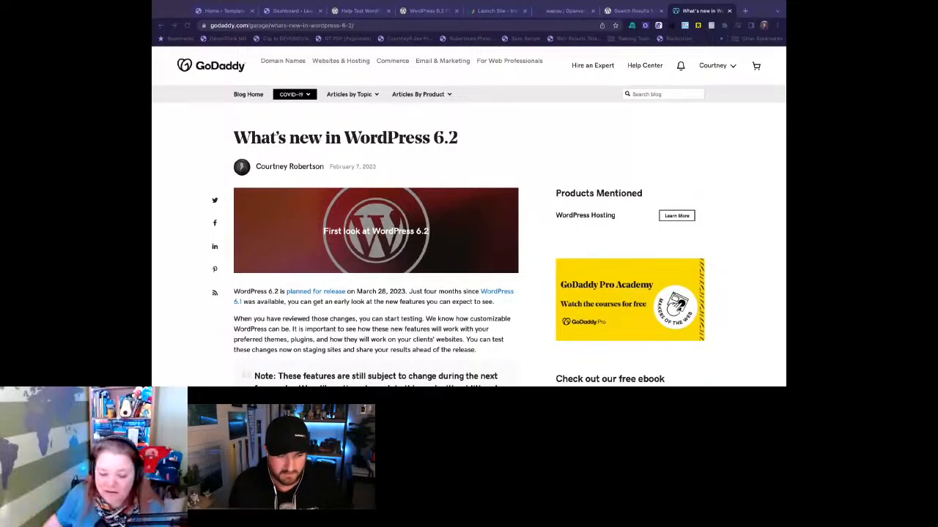
pyautogui.scroll(-5, 408, 126)
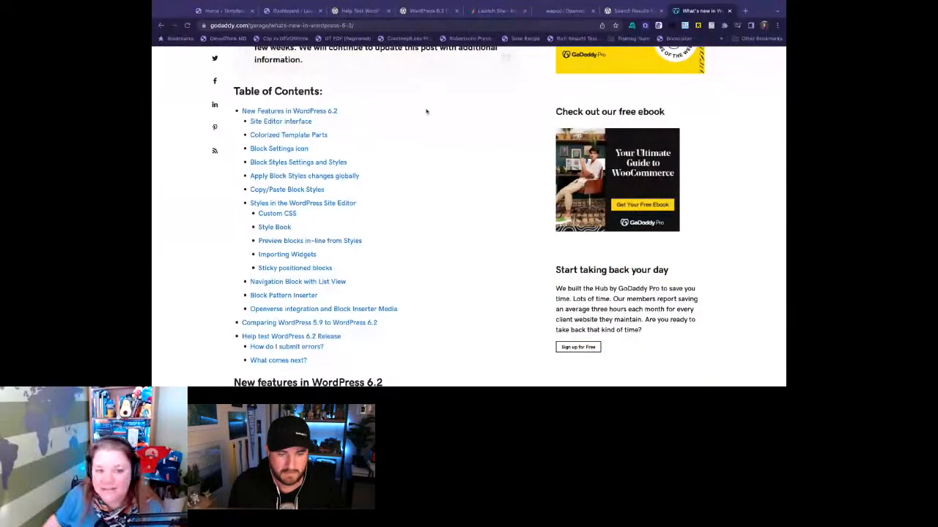
pyautogui.scroll(-1, 388, 113)
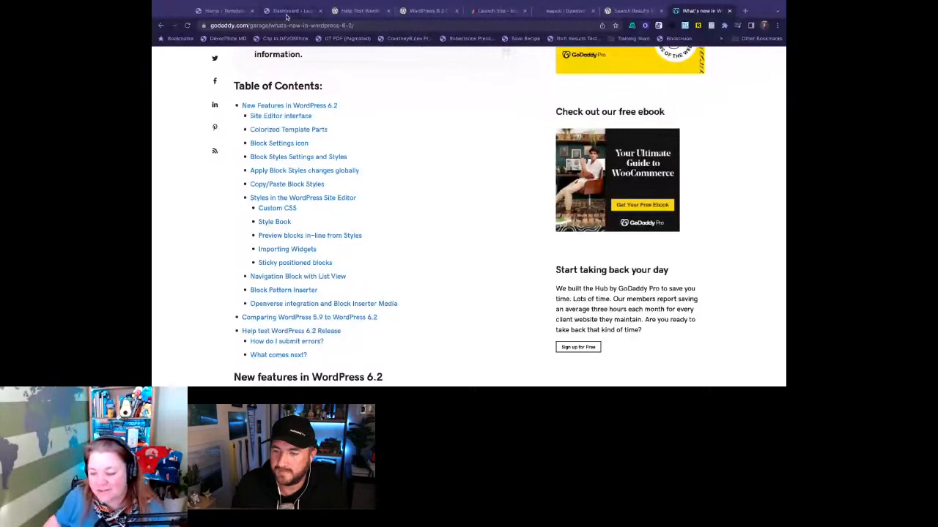
# - Open events.godaddy.com in a new browser tab and view its Chapters page down to the Explore by region list
pyautogui.click(218, 11)
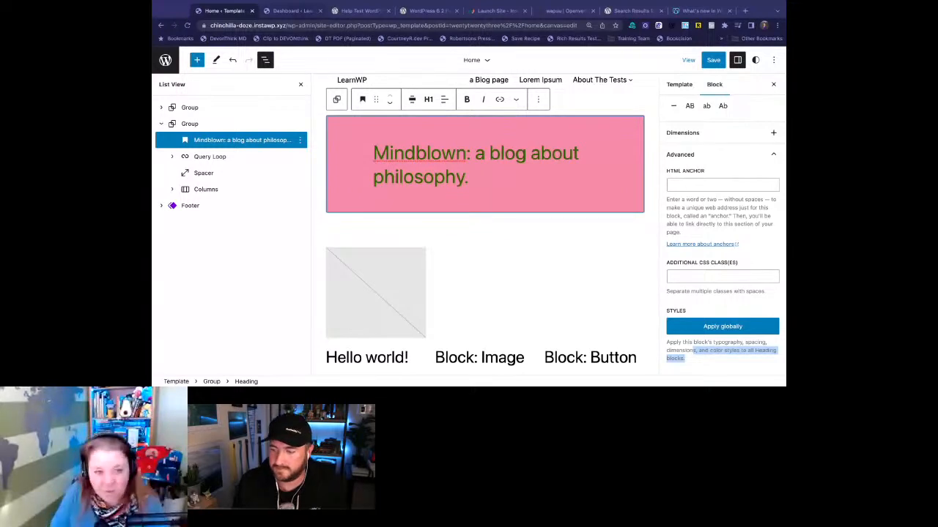
pyautogui.press('super+t')
pyautogui.write('eve')
pyautogui.press('Return')
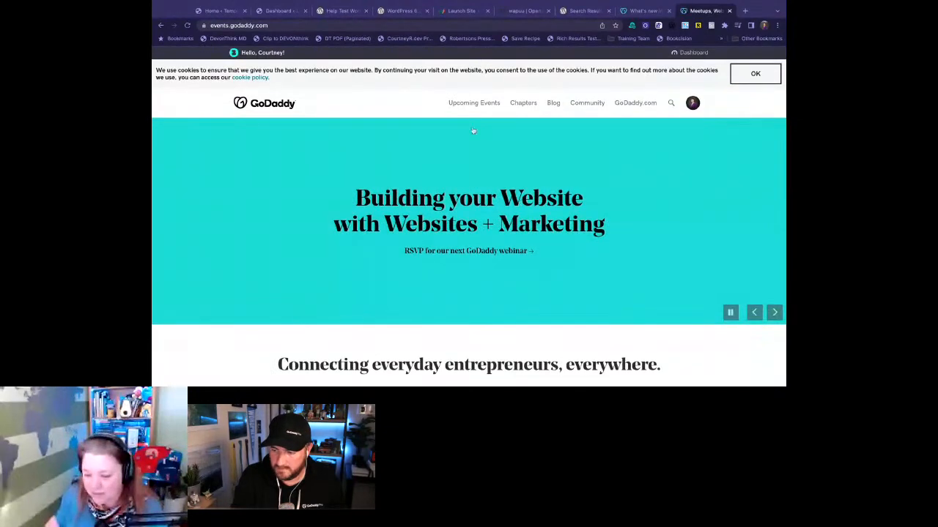
pyautogui.click(523, 104)
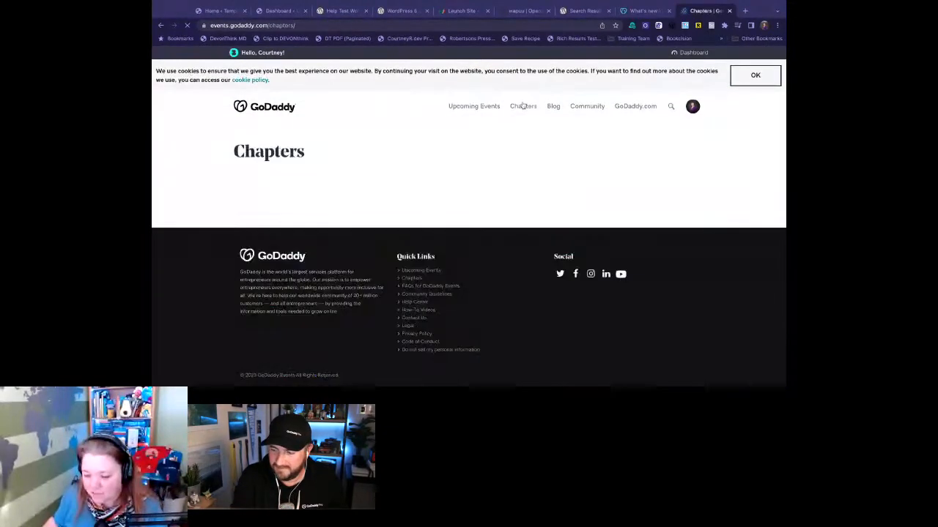
pyautogui.scroll(-3, 473, 103)
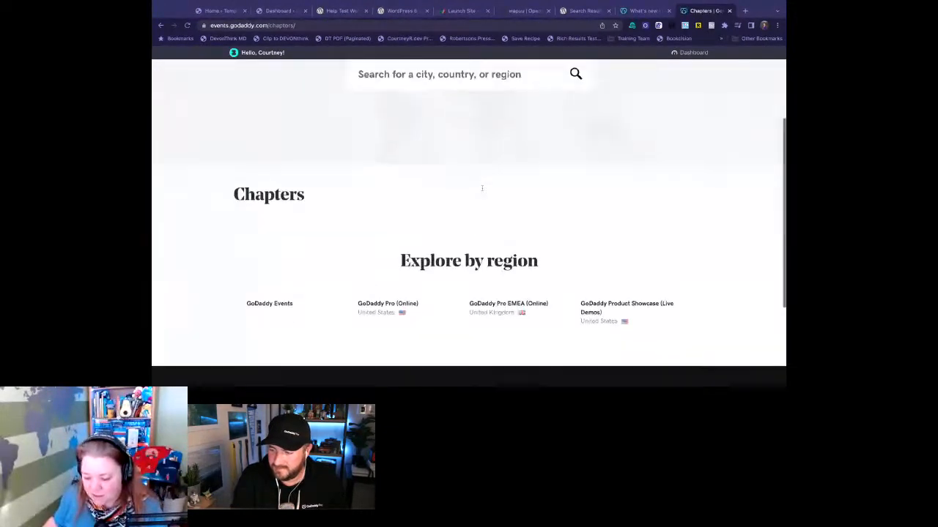
# - Open the What's Coming to WordPress 6.2? event from the GoDaddy Pro EMEA (Online) chapter and review its details through the Speakers section
pyautogui.click(517, 262)
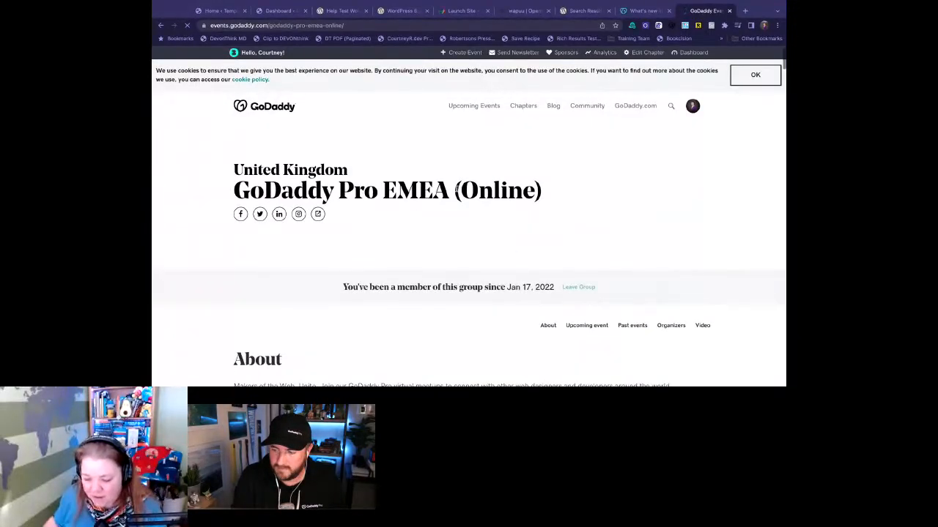
pyautogui.scroll(-3, 512, 252)
pyautogui.click(290, 288)
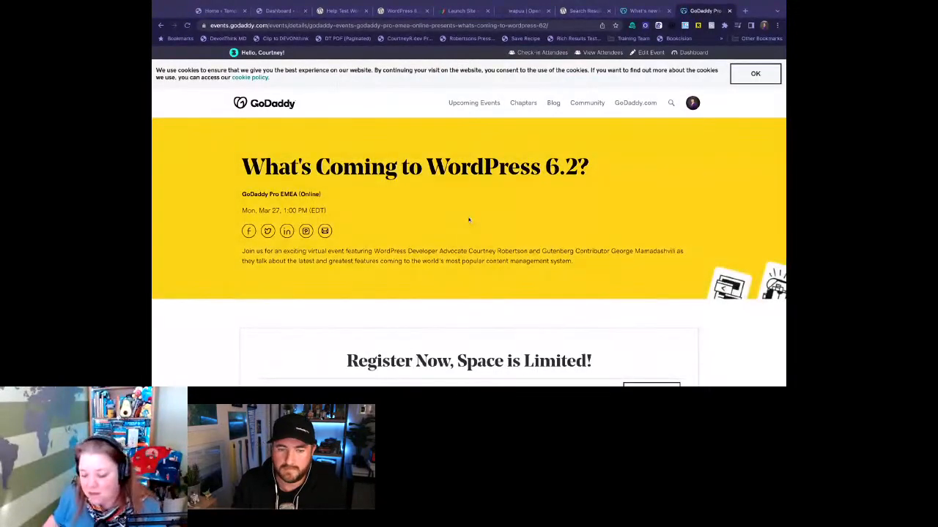
pyautogui.scroll(-3, 469, 216)
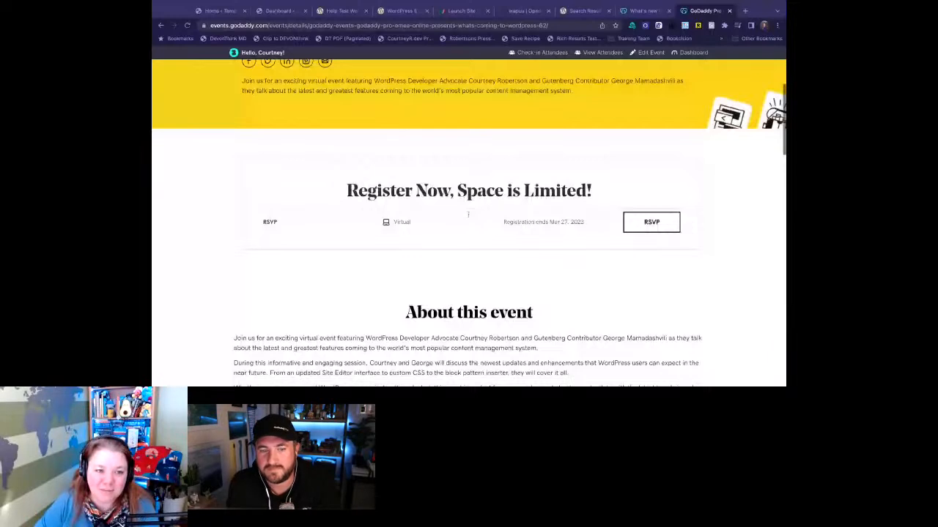
pyautogui.scroll(-6, 467, 214)
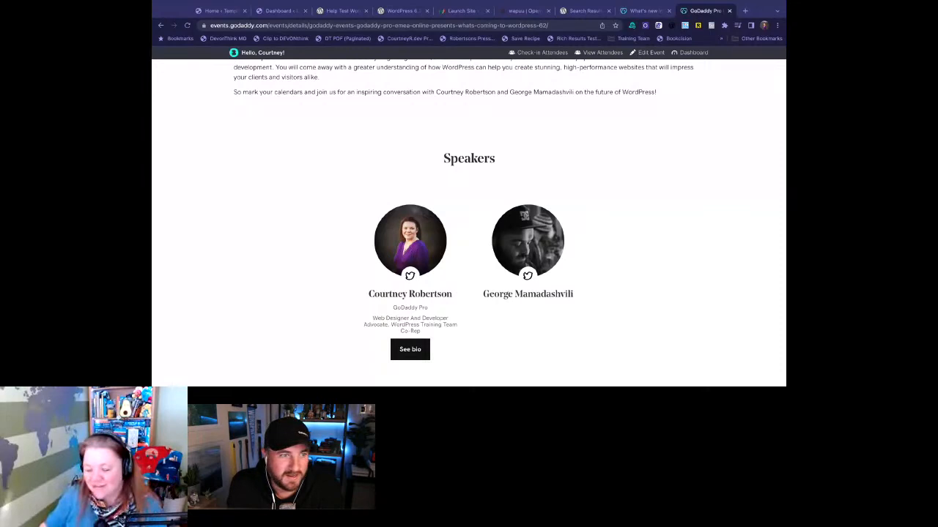
# - Select the event page's URL in the address bar and clear it, keeping the Speakers section in view
pyautogui.click(555, 27)
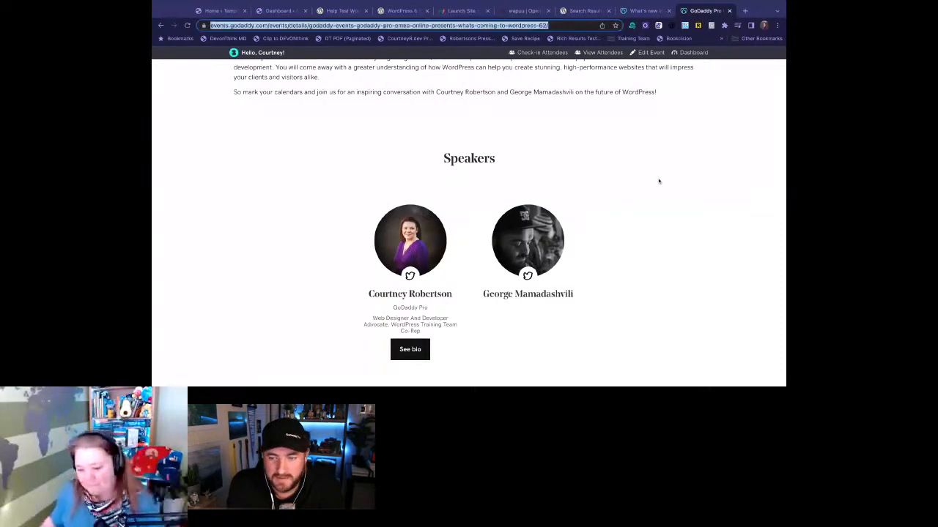
pyautogui.press('BackSpace')
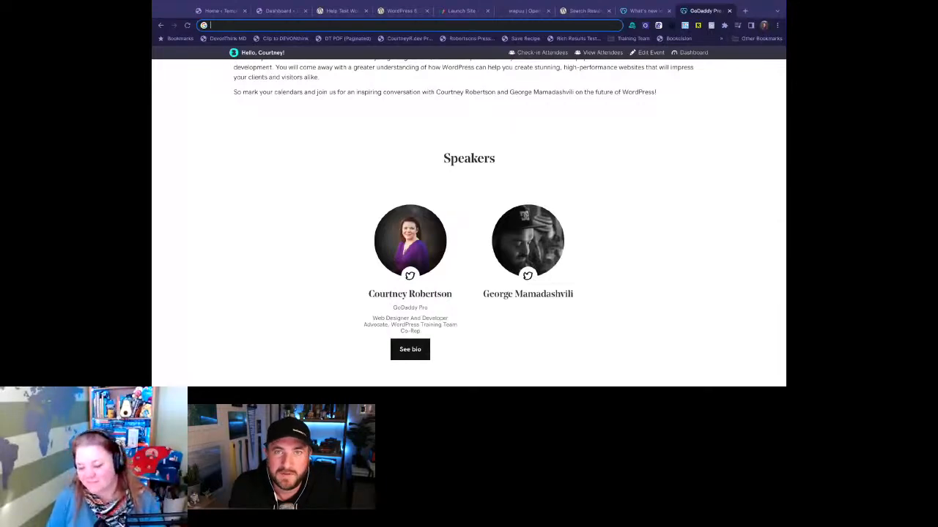
pyautogui.scroll(-1, 469, 220)
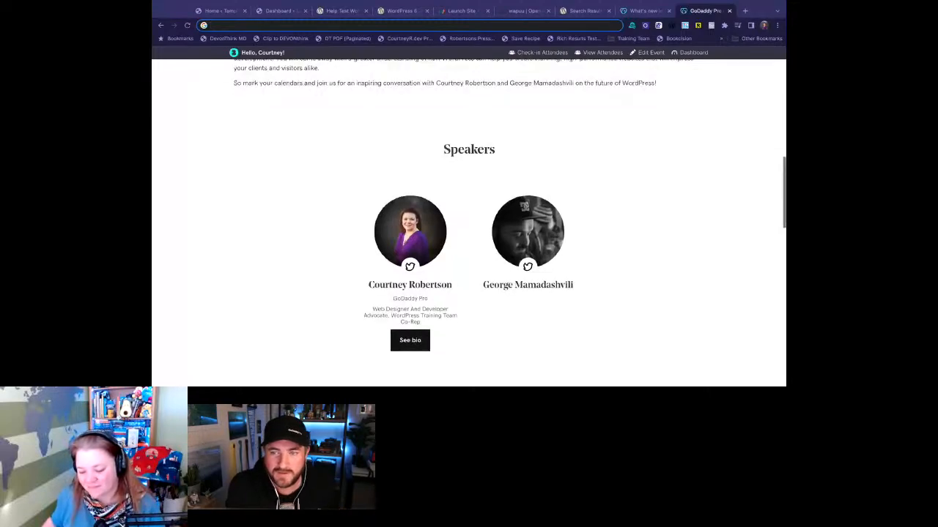